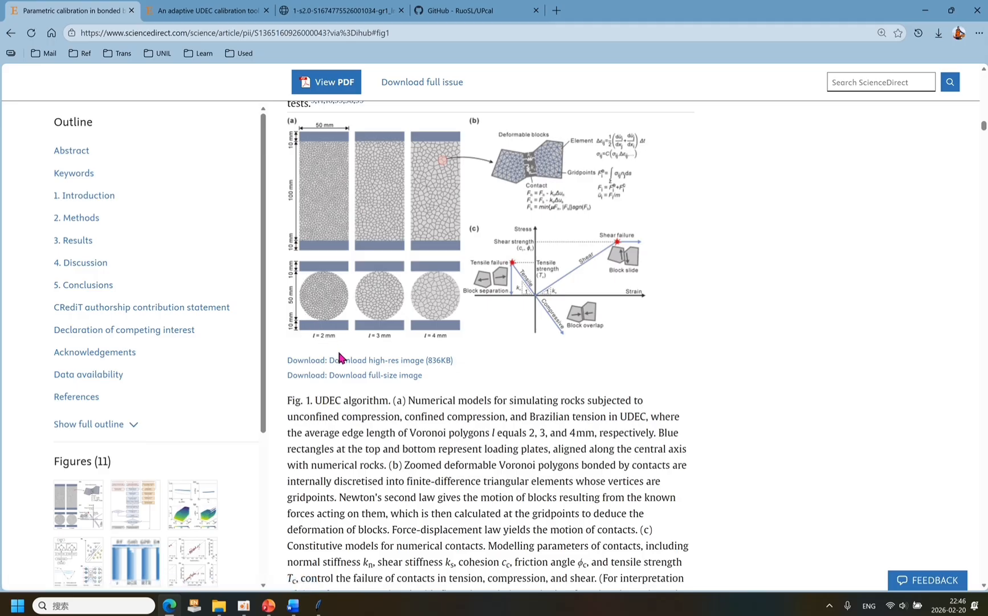
Open the article's Fig. 1 in high resolution, and switch to UPCal to select the E_2mm training data sheet.
click(345, 360)
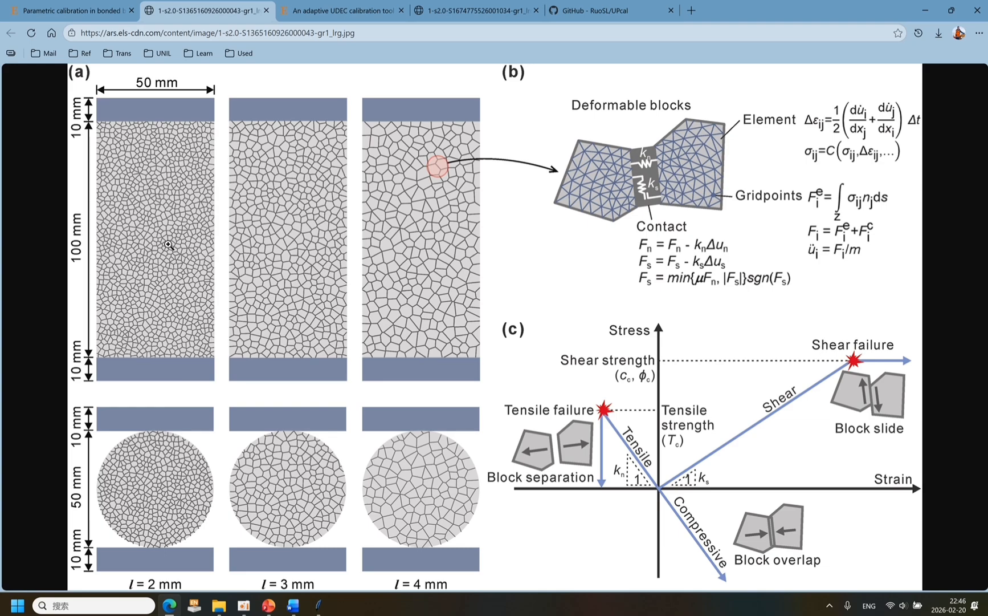
click(316, 608)
click(514, 215)
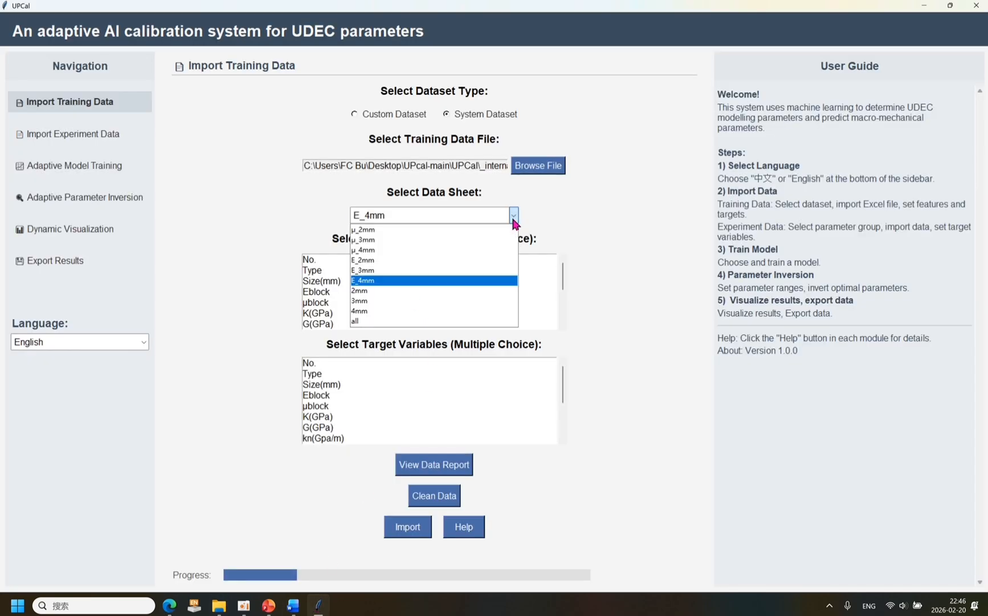
click(445, 260)
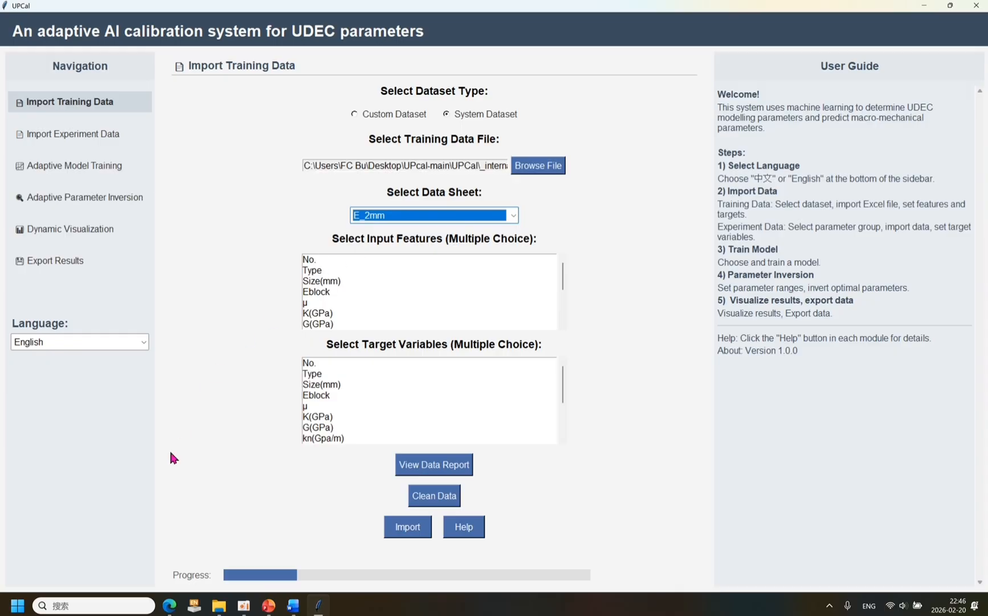
Switch to the browser and examine the other paper's figure linking modelling parameters to modelled parameters.
click(171, 606)
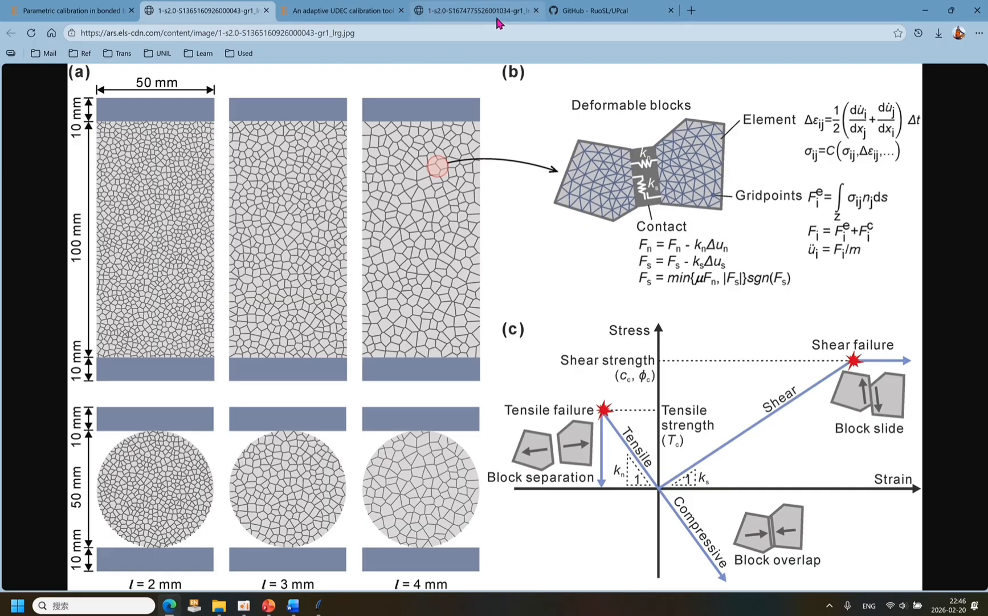
click(350, 12)
click(464, 14)
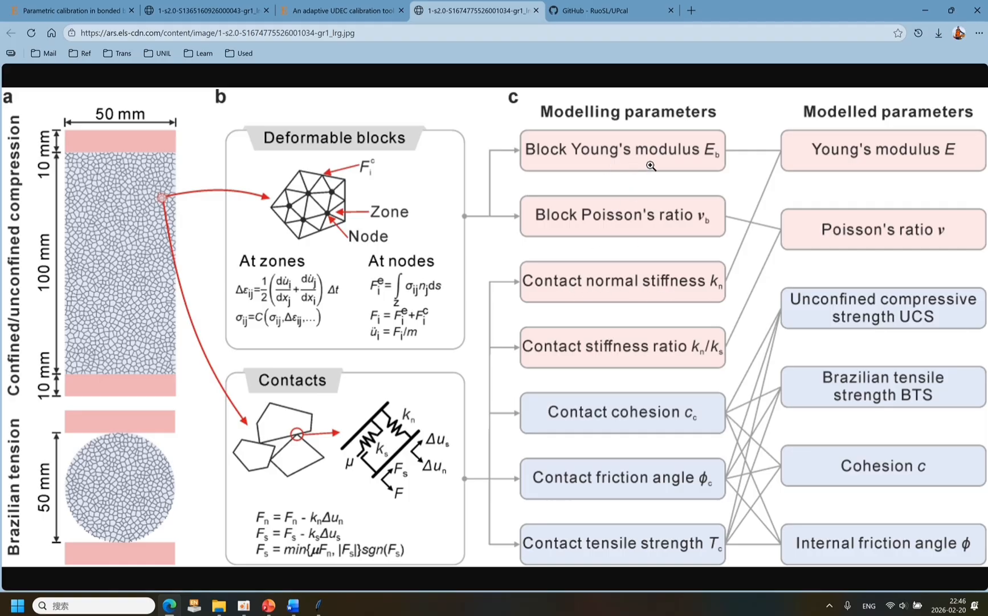
Return to UPCal and select Eblock and kn(Gpa/m) as the input features of the training data.
click(318, 605)
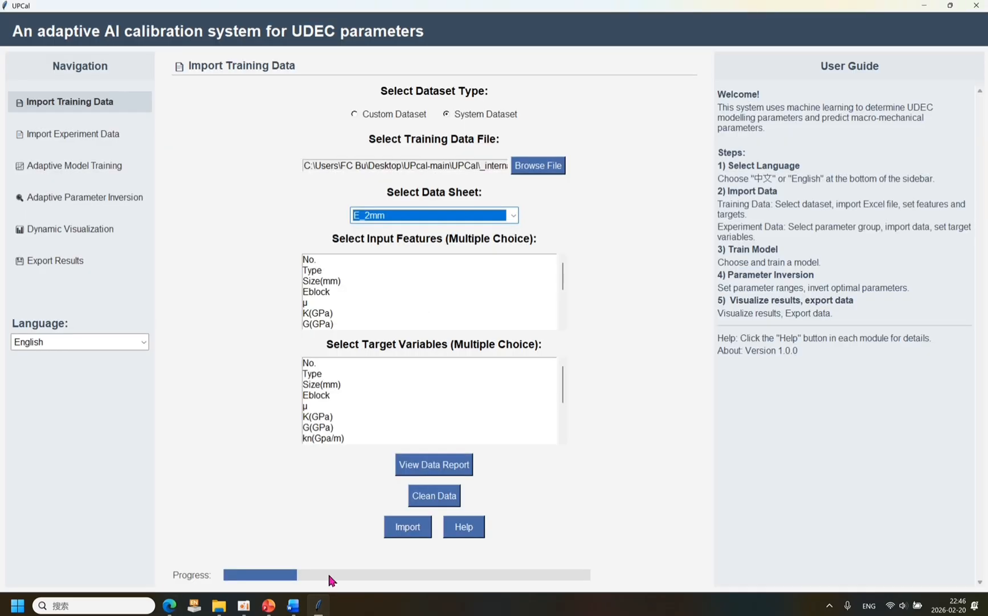
click(336, 295)
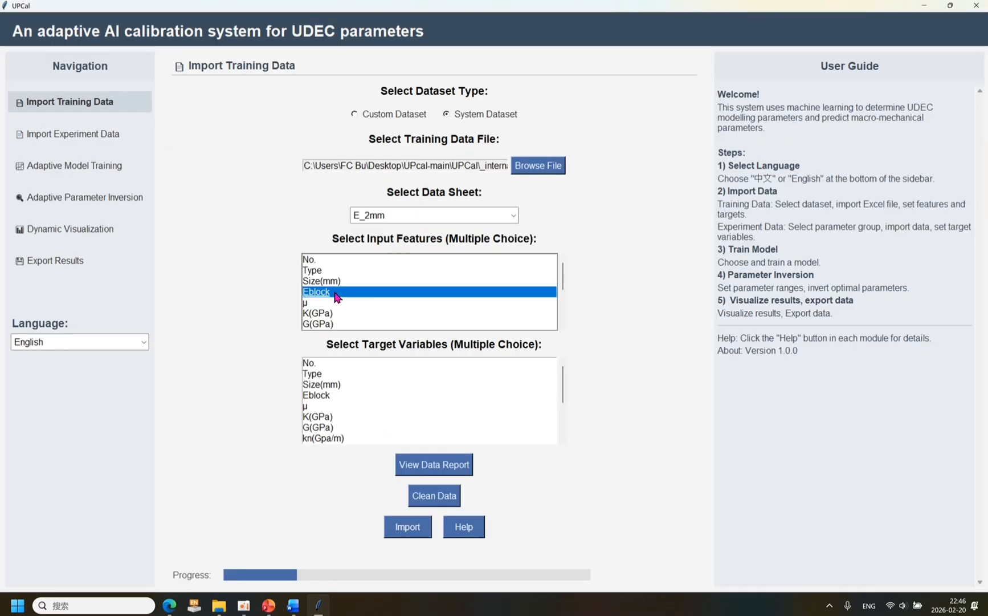
scroll(337, 296, down, 1)
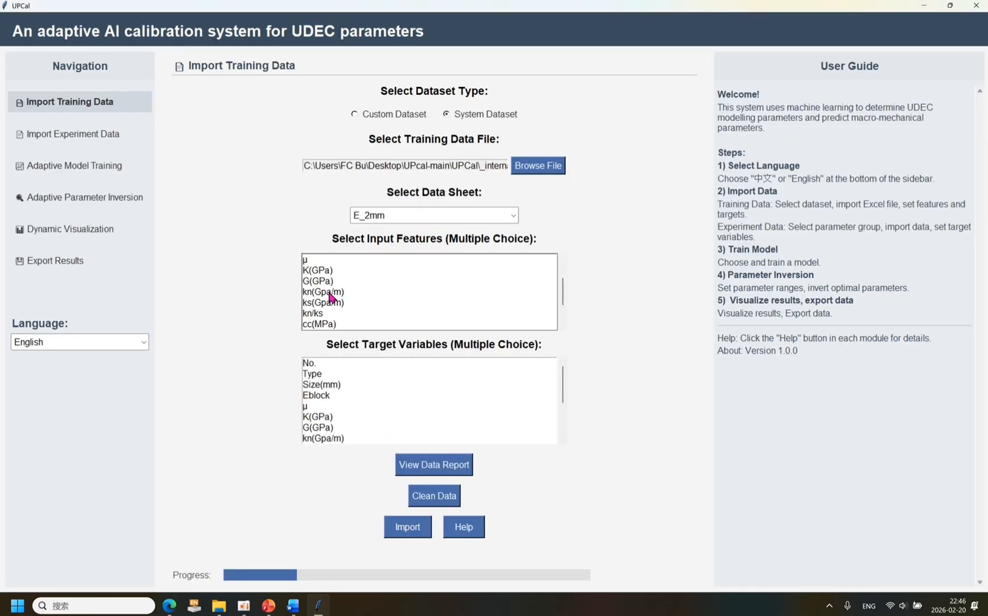
click(331, 294)
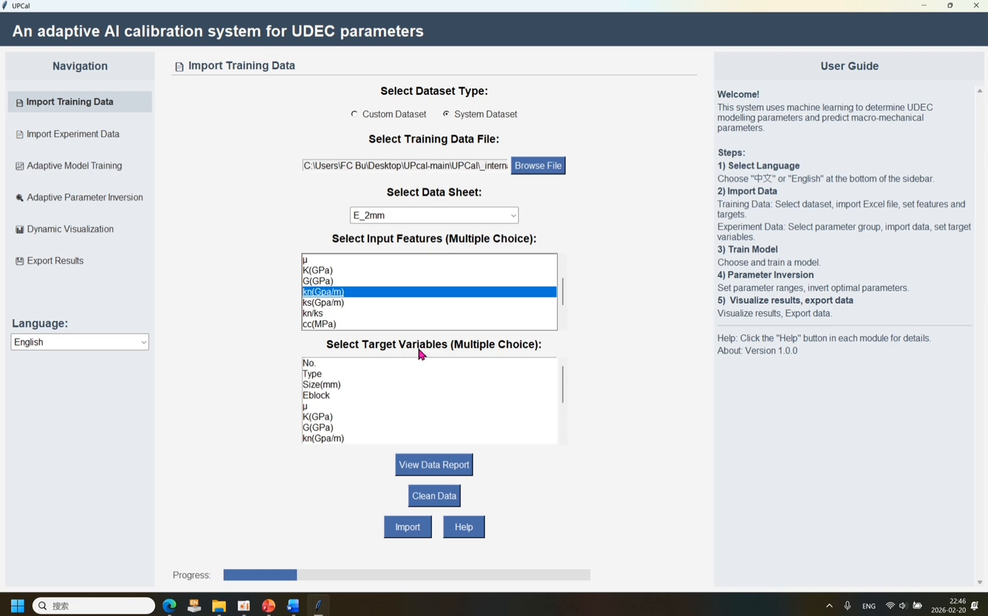
Select E(GPa)_output as the target variable and import the training data.
scroll(428, 387, down, 2)
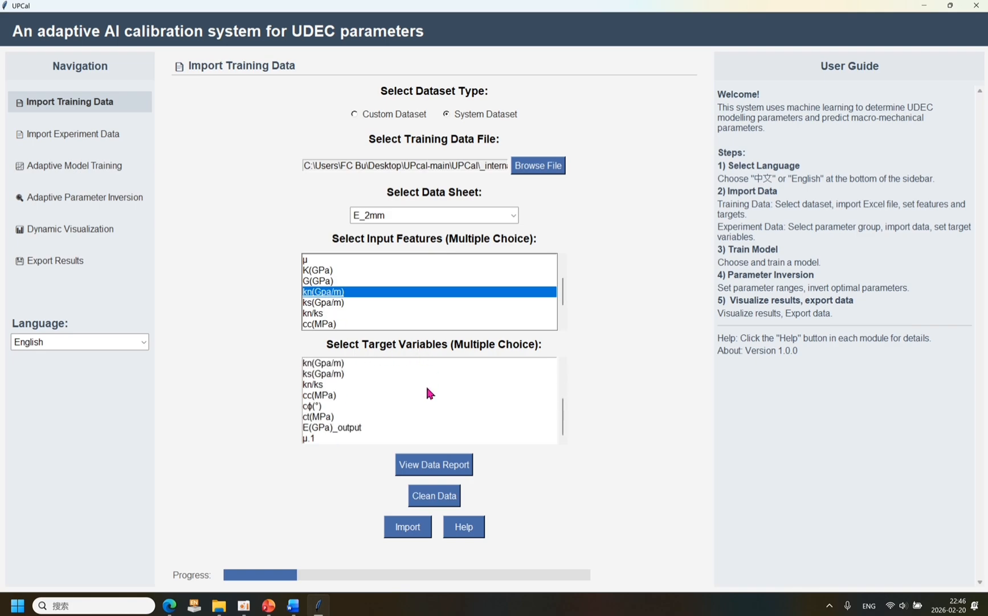
click(366, 429)
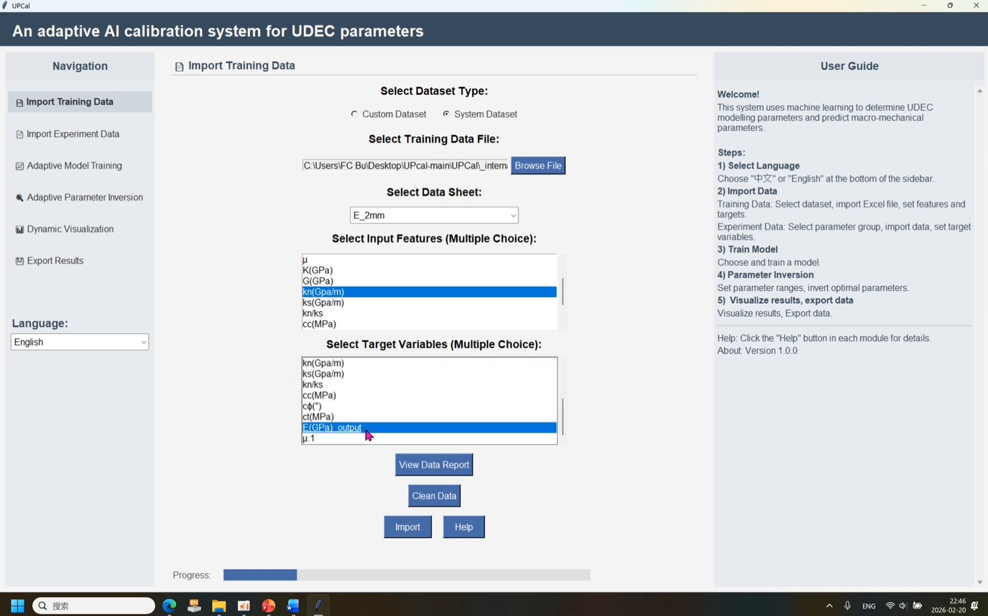
click(397, 531)
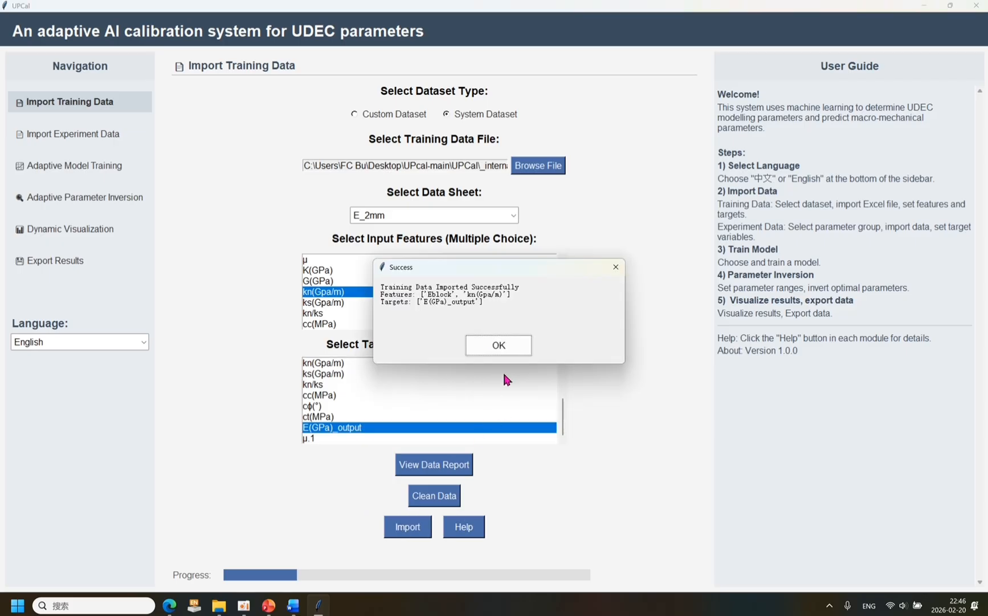
click(499, 346)
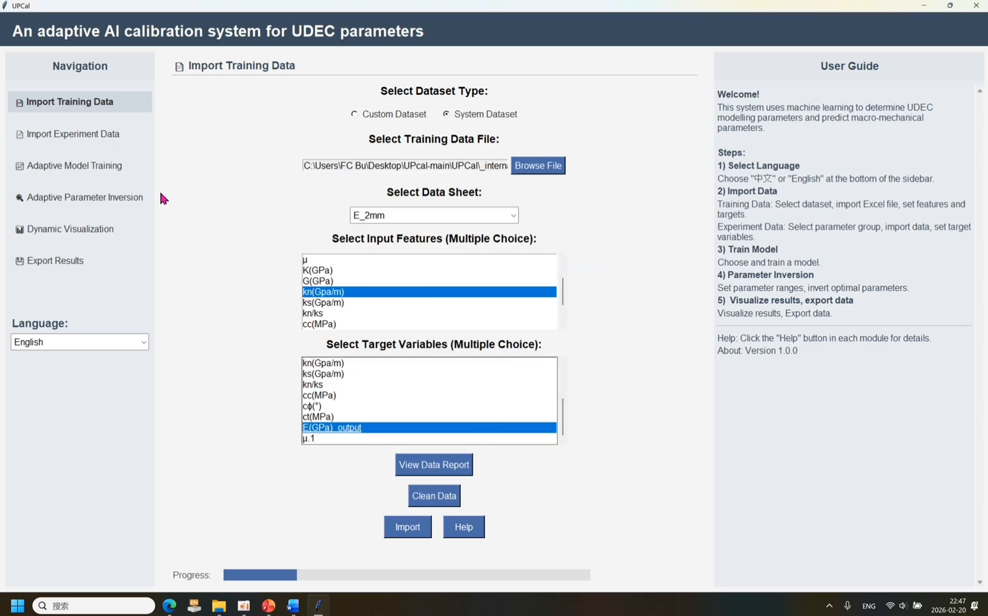
Go to the experiment data import page and open Experimental_Database.xlsx from UPCal's _internal folder in Excel.
click(84, 142)
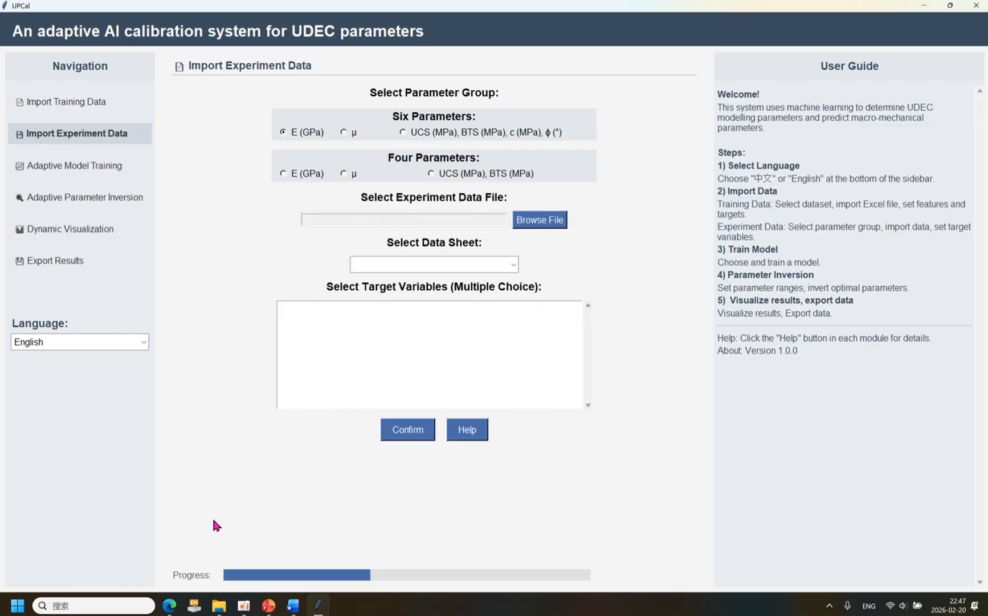
click(225, 606)
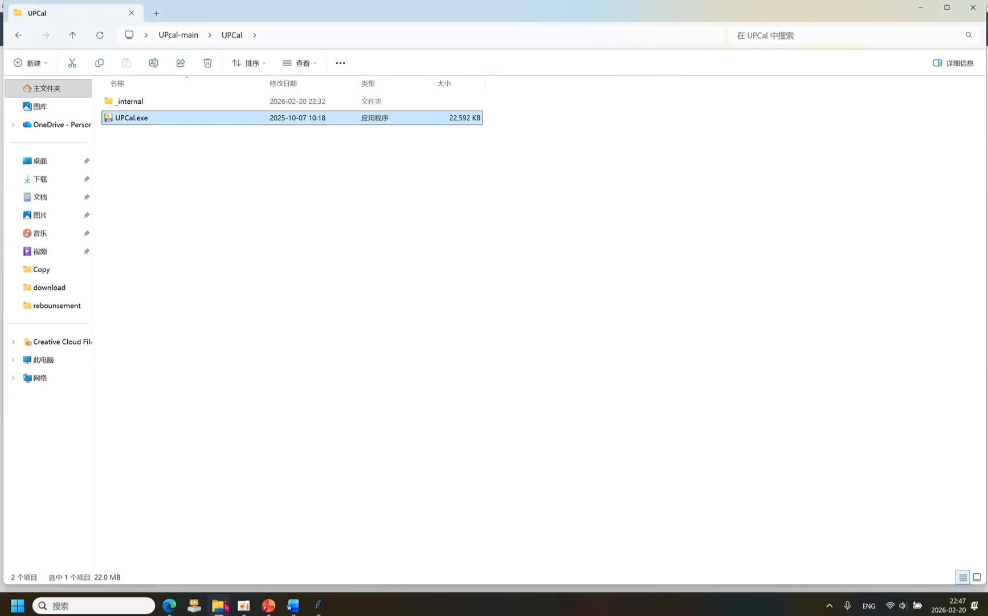
double_click(140, 105)
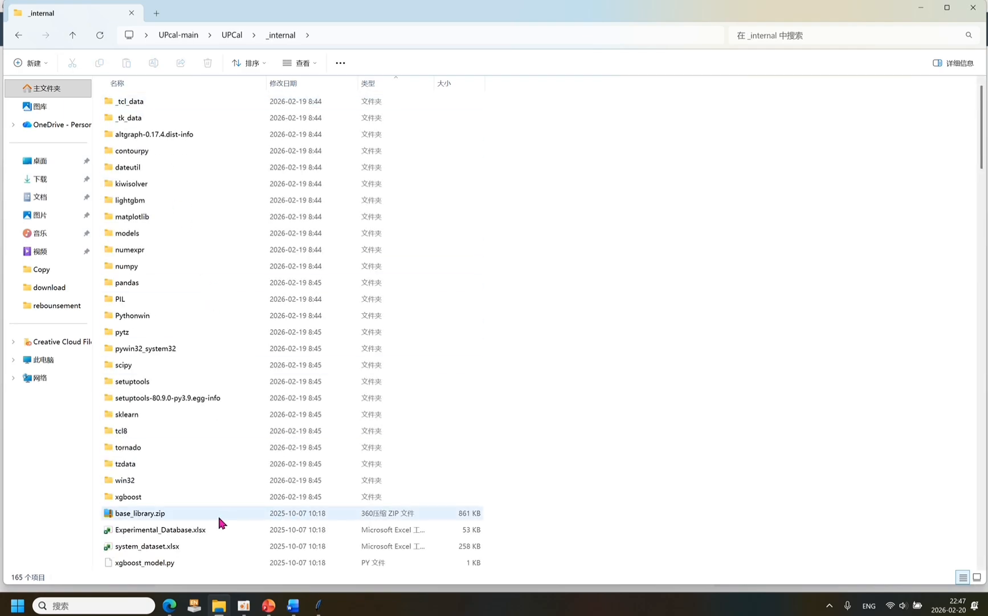
double_click(209, 526)
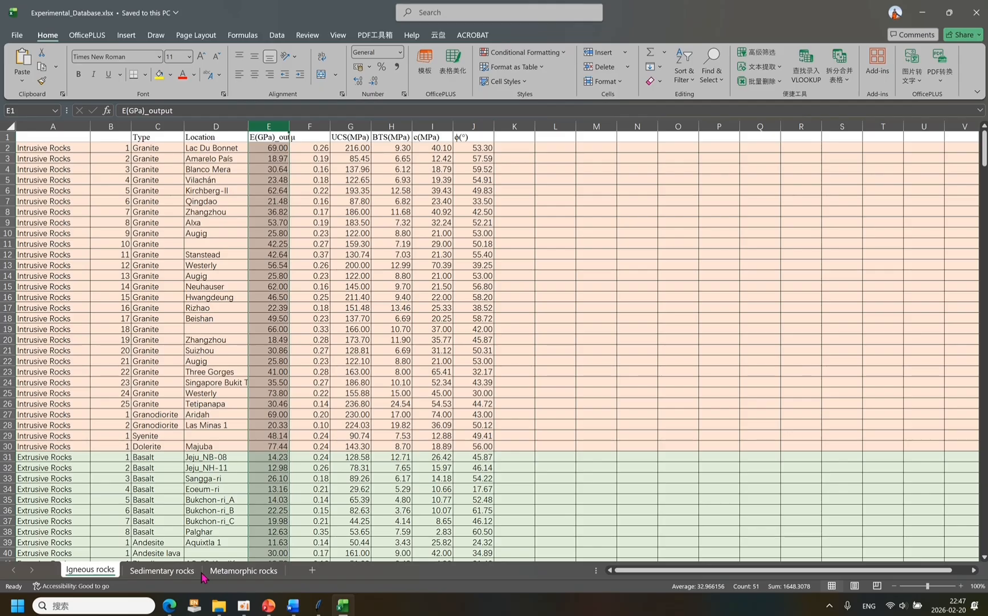
Delete the Metamorphic rocks sheet from the experimental database workbook.
click(225, 575)
right_click(225, 573)
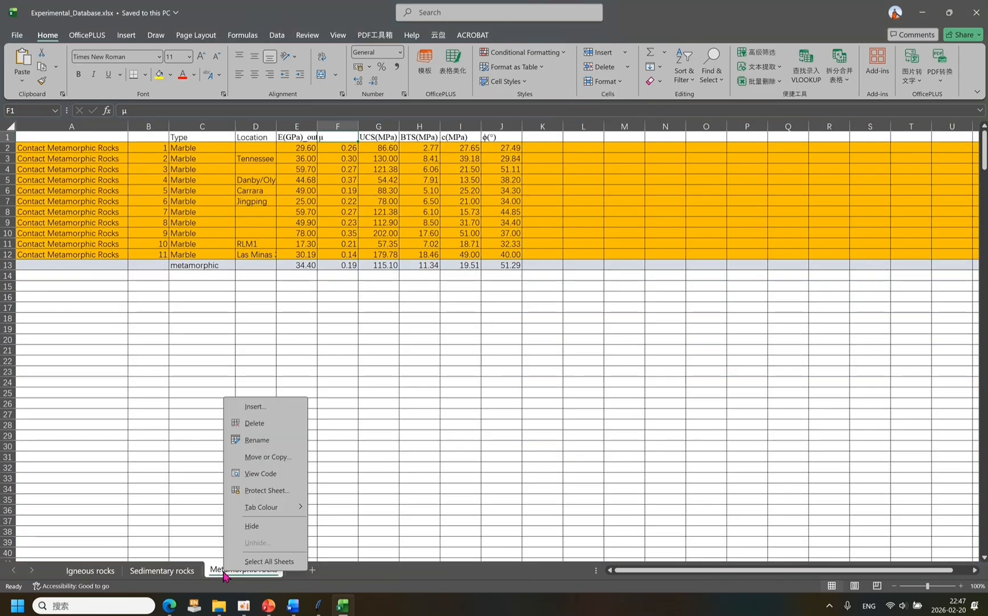
click(253, 424)
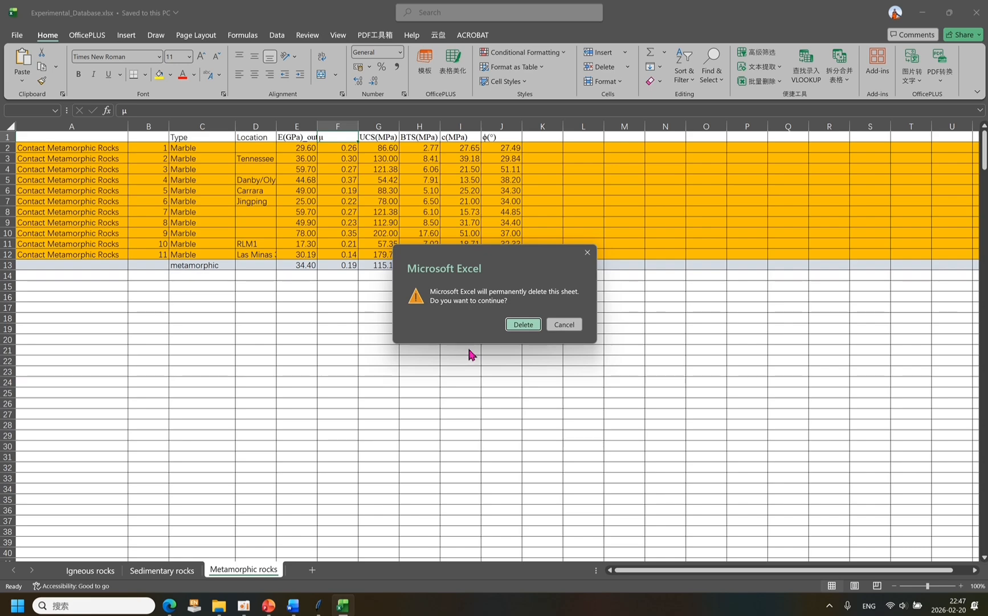
click(518, 327)
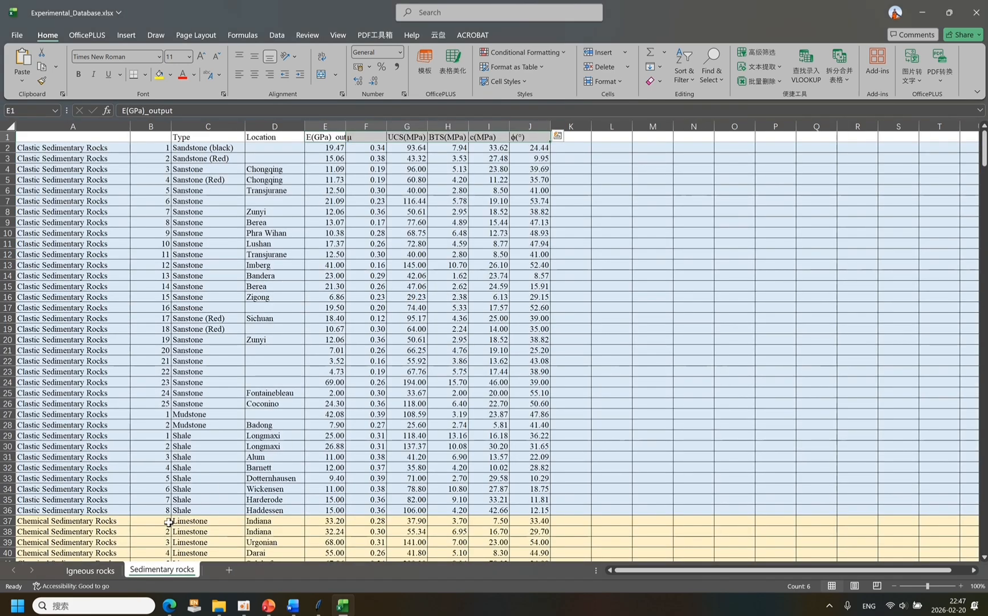
Delete the Sedimentary rocks sheet from the workbook.
right_click(173, 571)
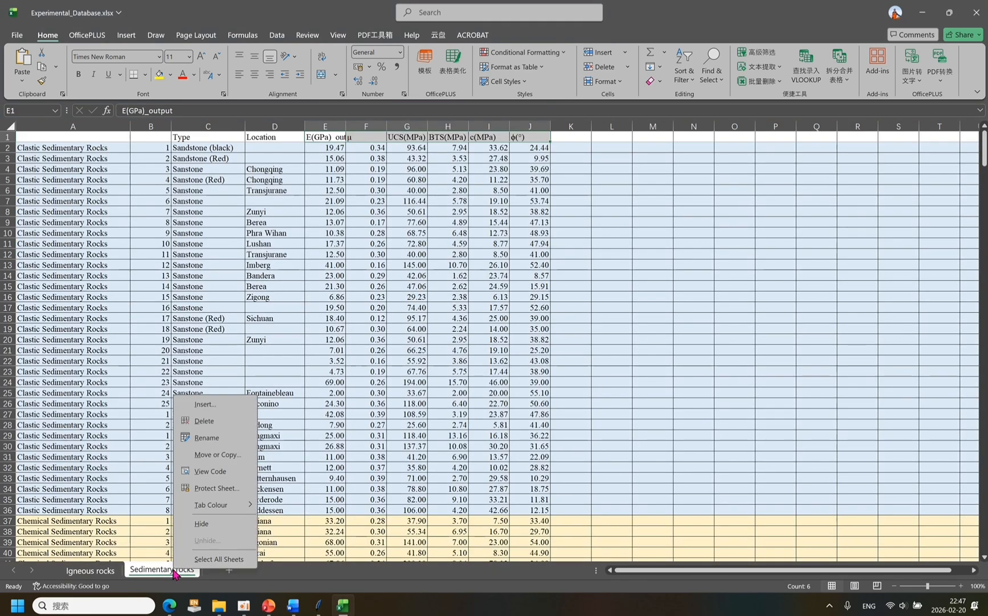
click(224, 421)
click(519, 327)
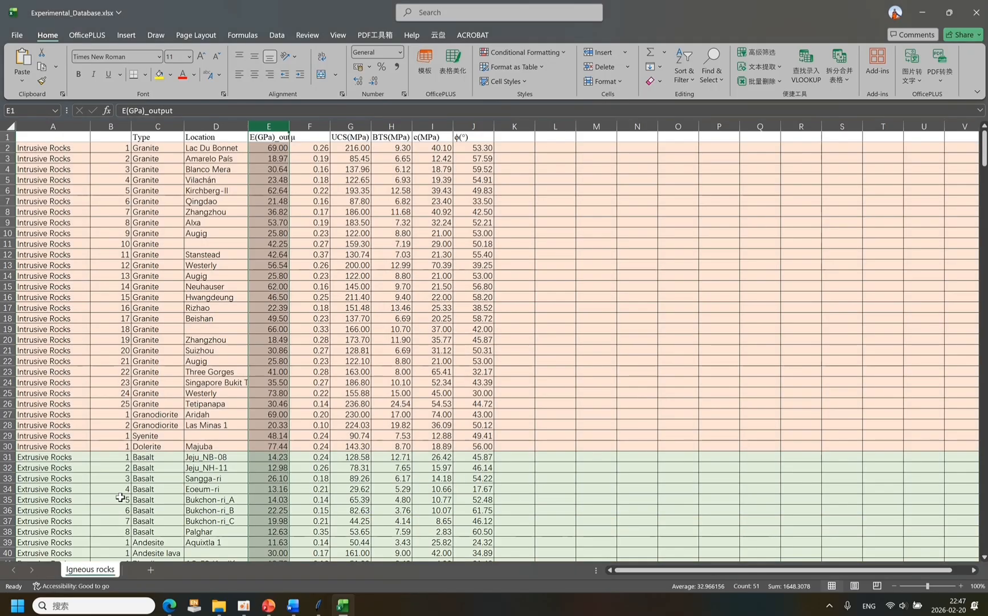
Delete rows 3 to 51 of the Igneous rocks sheet, keeping the header and the first granite record.
click(8, 158)
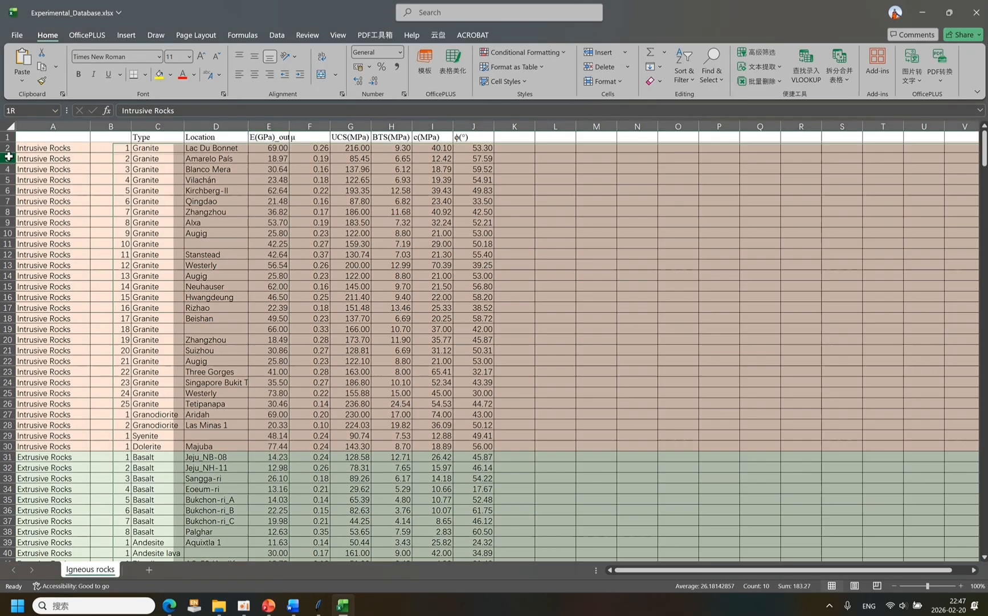
scroll(52, 311, down, 6)
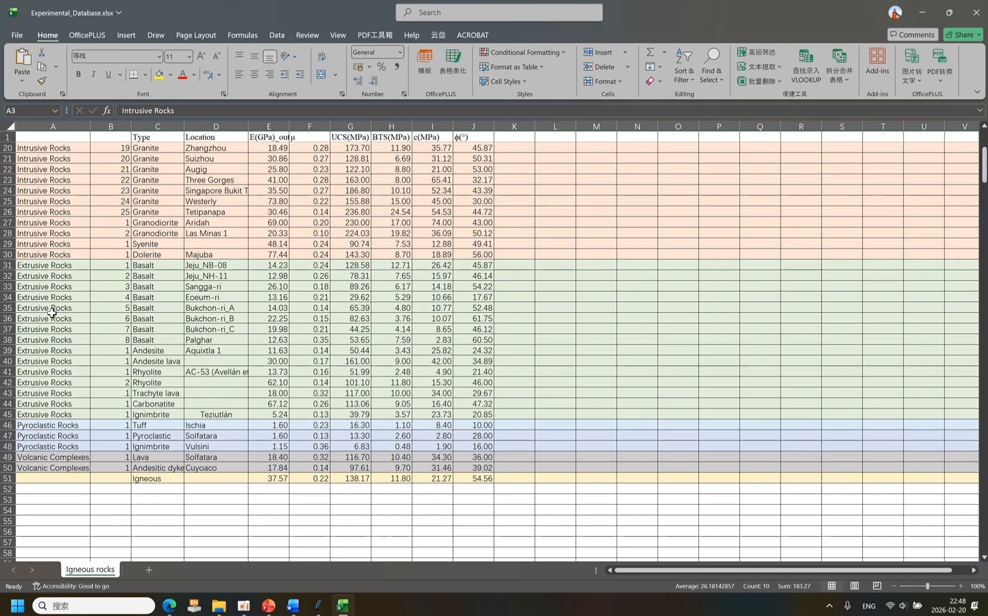
shift+click(7, 478)
right_click(7, 479)
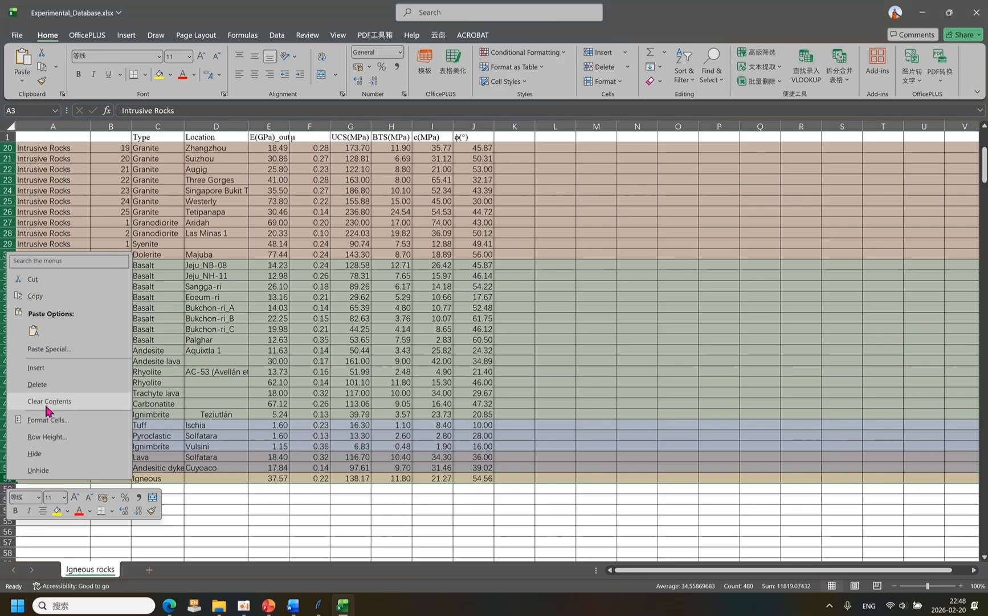
click(40, 383)
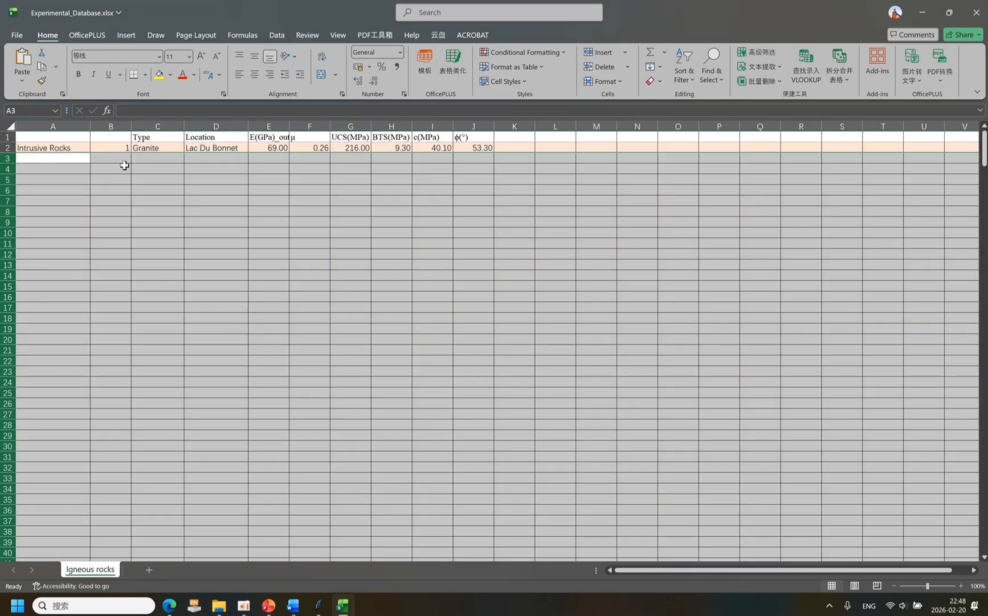
Clear the Type and Location entries in cells C2 and D2.
click(67, 148)
click(139, 151)
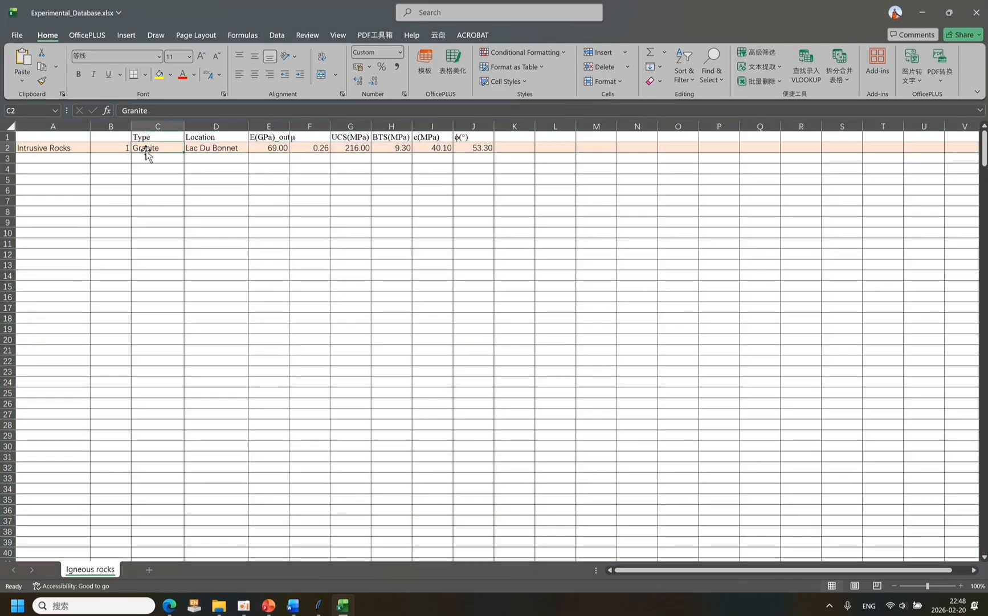
key(Delete)
click(213, 149)
key(Delete)
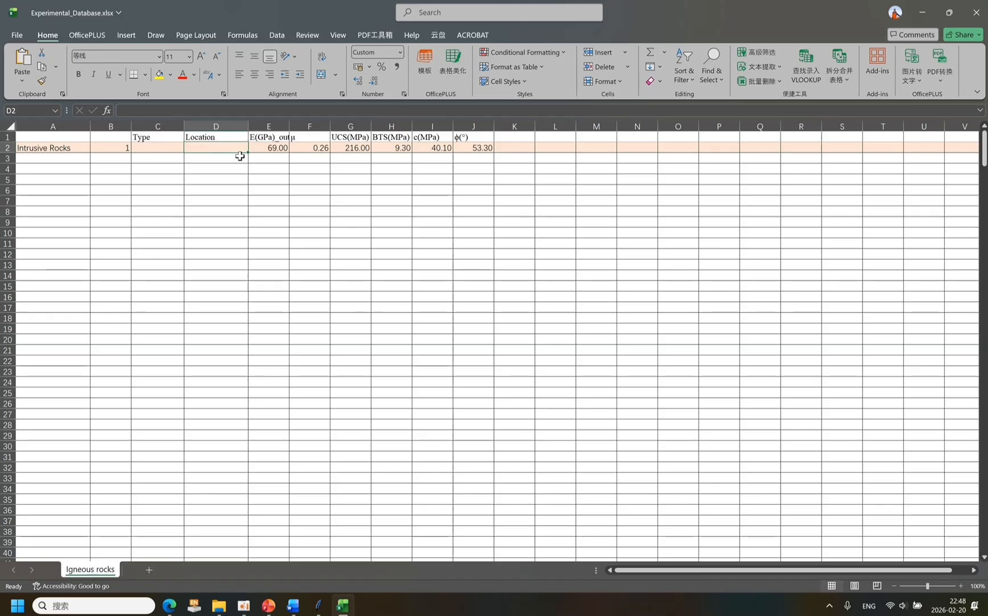
In row 2 of the Igneous rocks sheet, set E to 50 GPa, µ to 0.2 and UCS to 200 MPa.
key(Right)
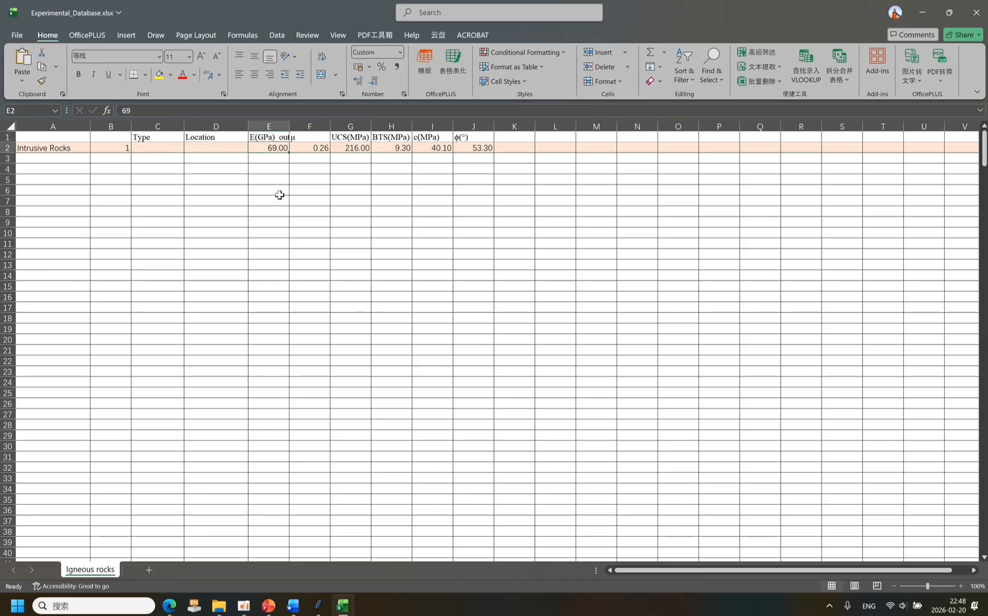
text(50)
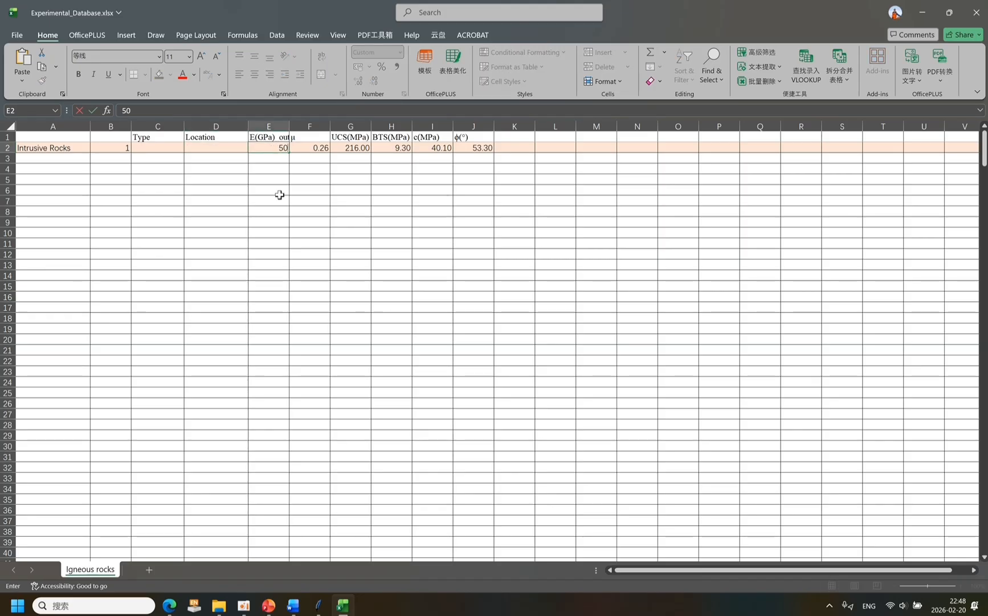
key(Right)
text(0.2)
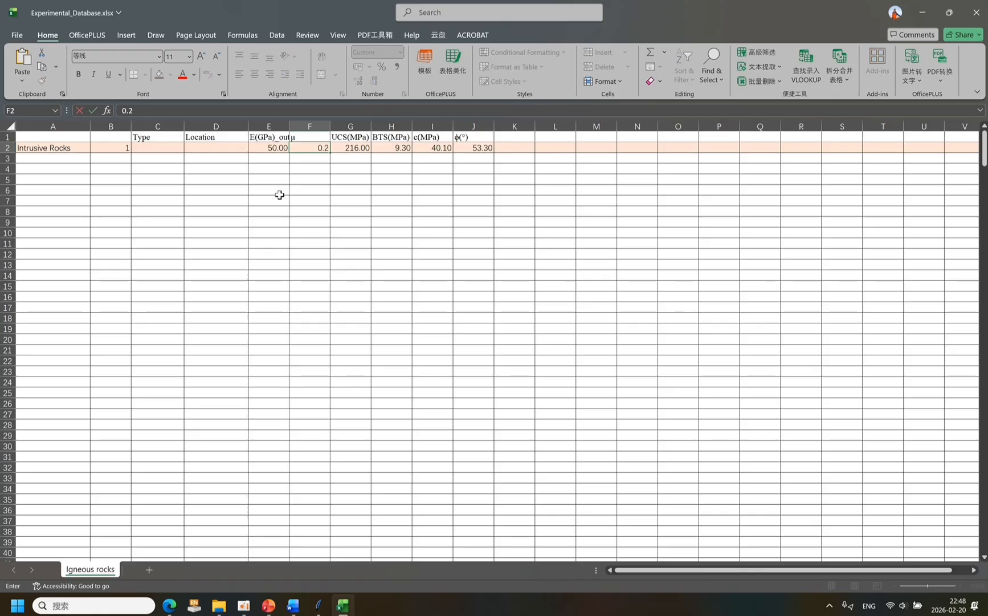
key(Right)
text(200)
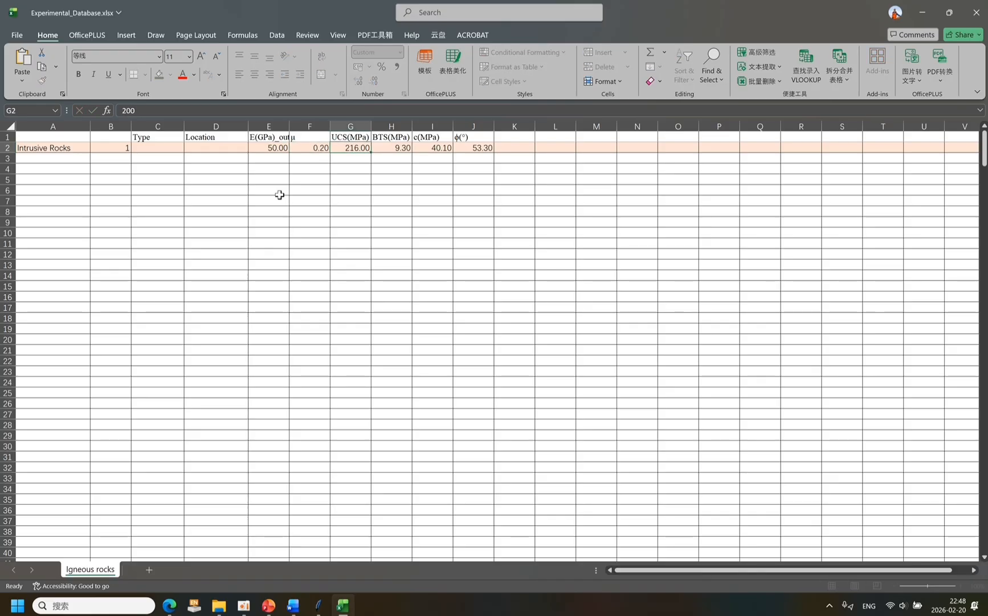
Set BTS to 7 MPa, c to 40 MPa and φ to 55° in row 2, and save and close the workbook.
key(Right)
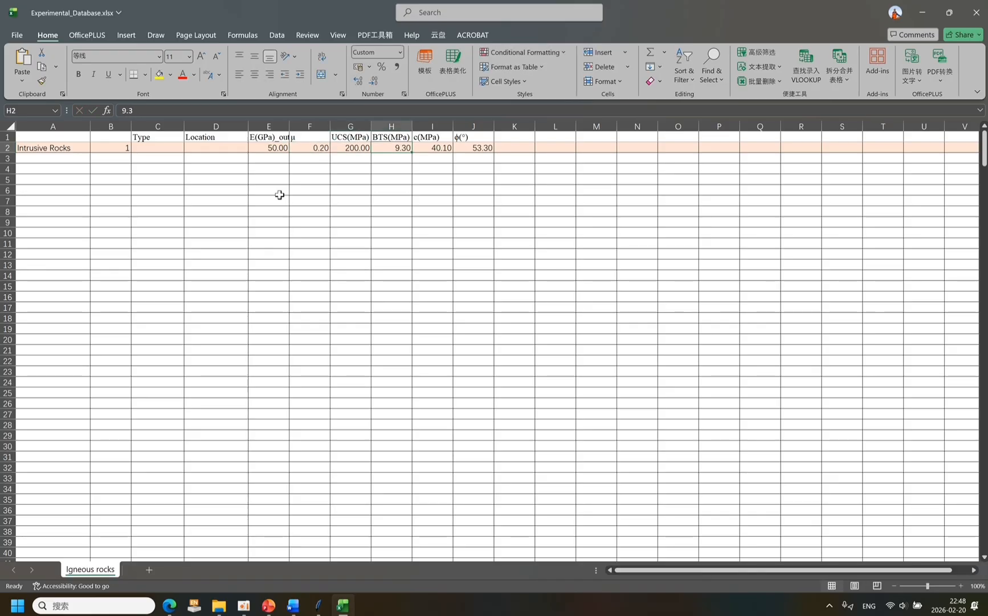
text(7)
key(Right)
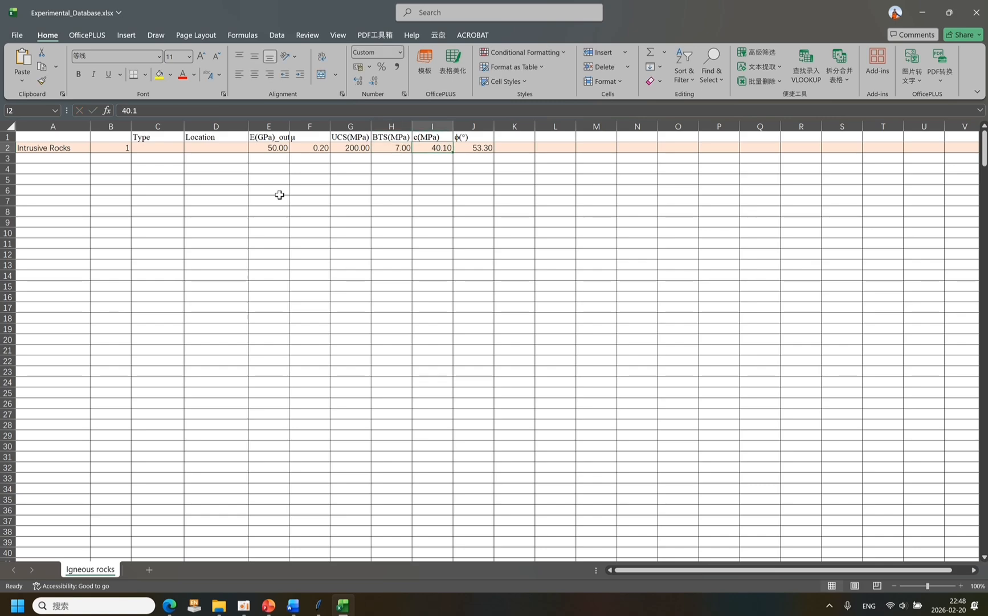
text(40)
key(Right)
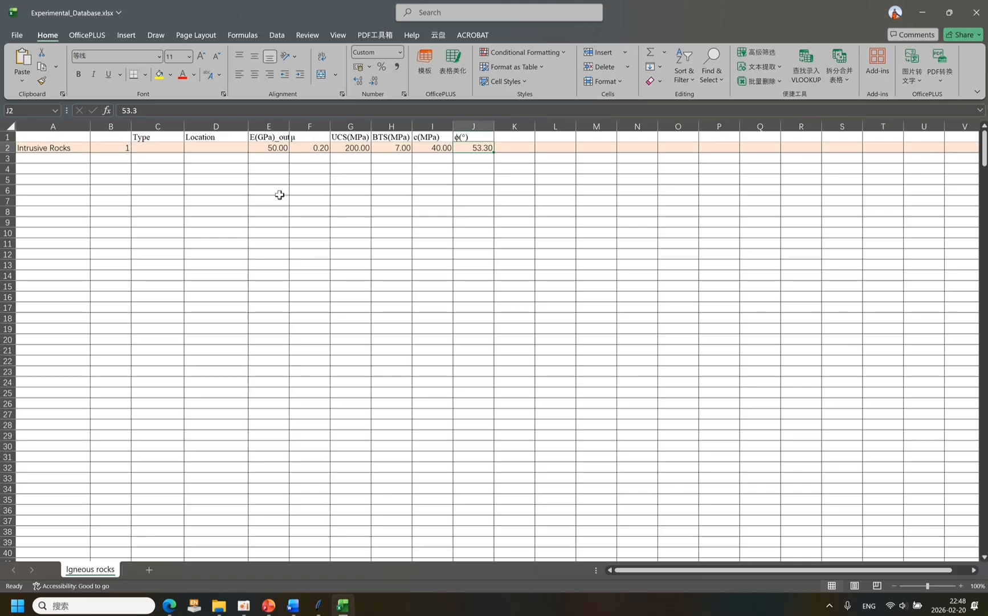
text(55)
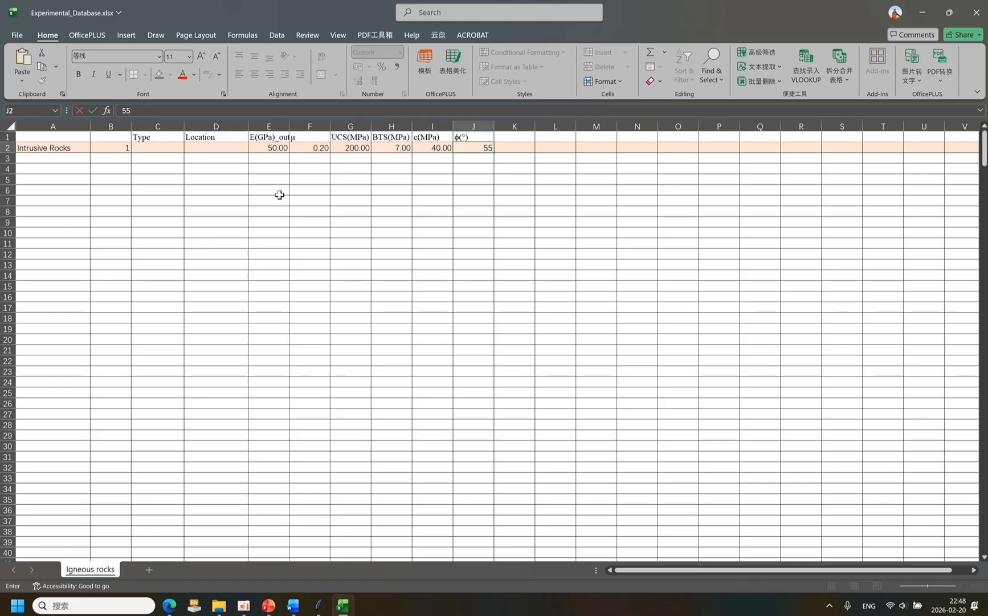
click(311, 293)
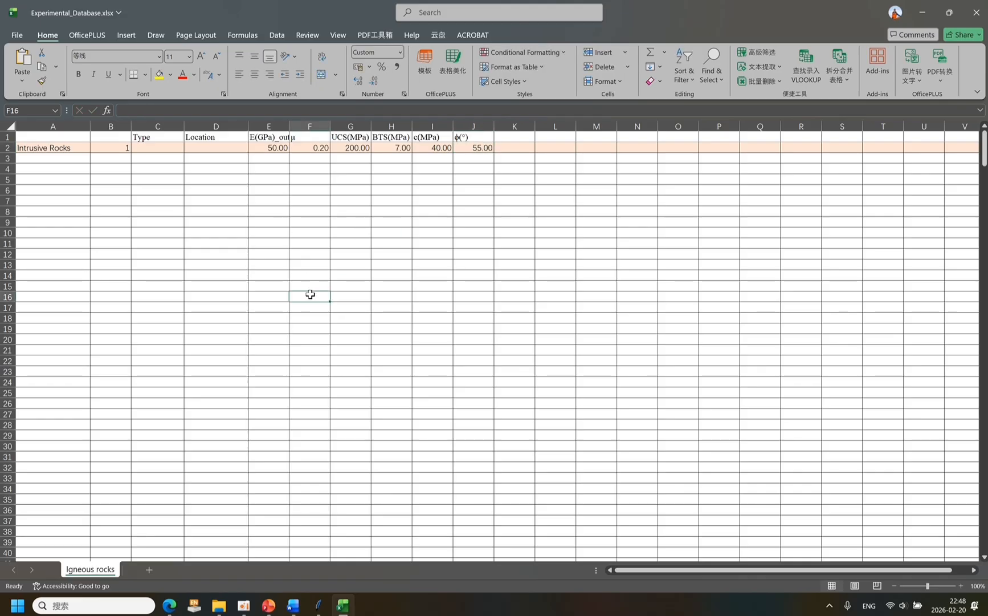
key(ctrl+s)
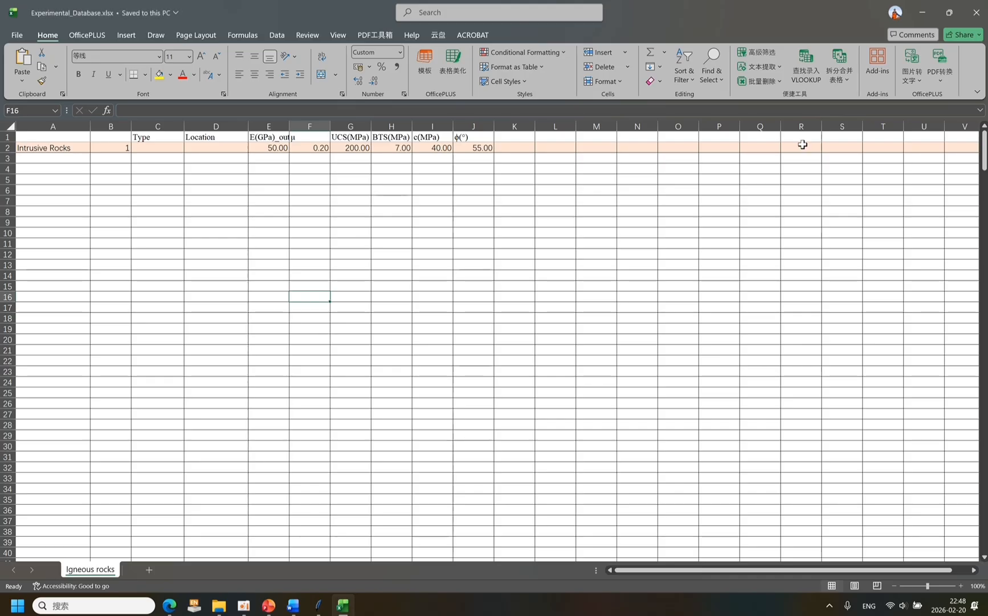
click(976, 12)
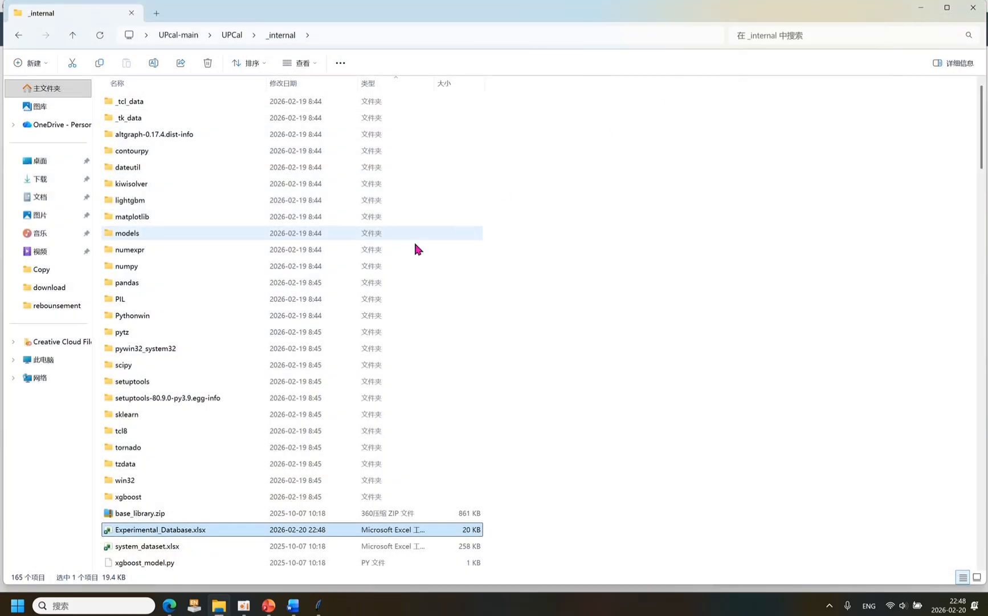
Switch to UPCal and import Experimental_Database.xlsx as experiment data, with E(GPa)_output from the Igneous rocks sheet as the target variable.
click(328, 606)
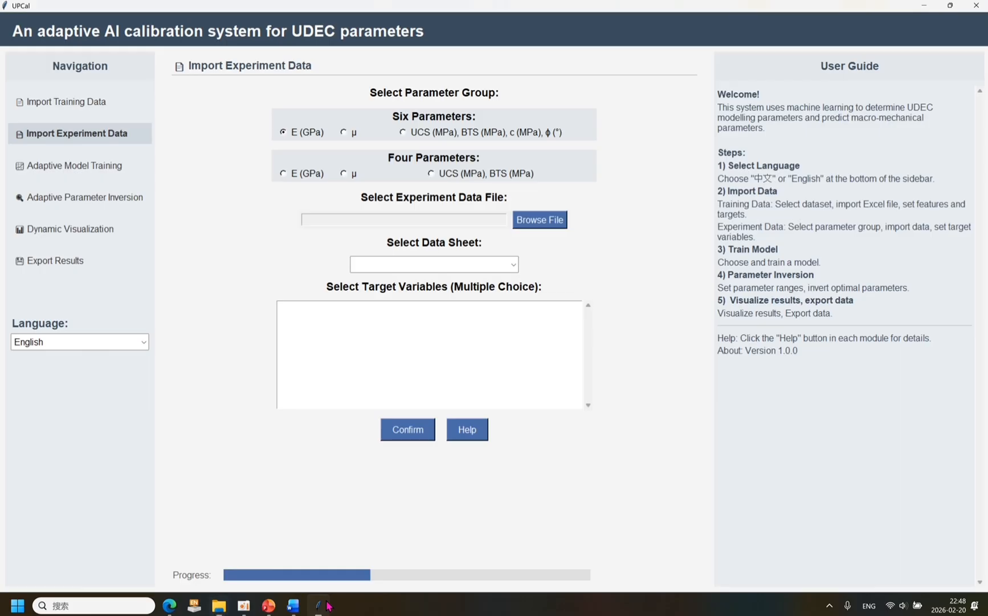
click(535, 219)
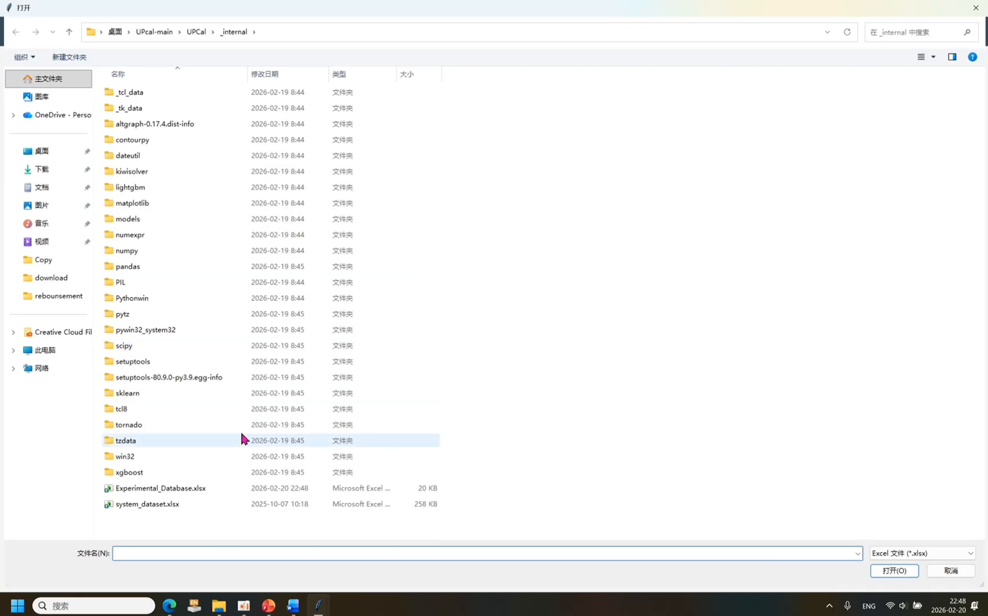
double_click(216, 485)
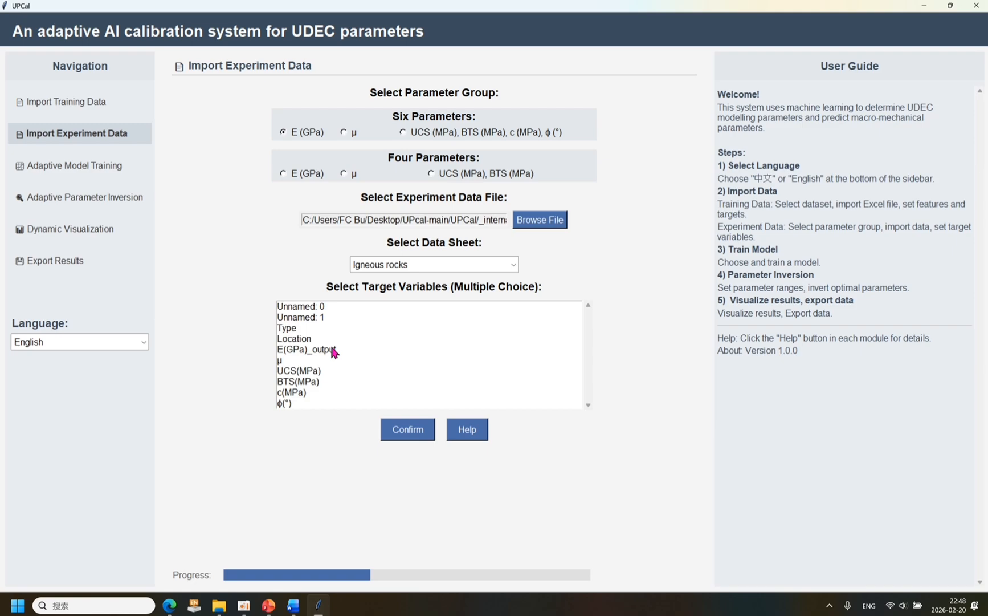
click(304, 353)
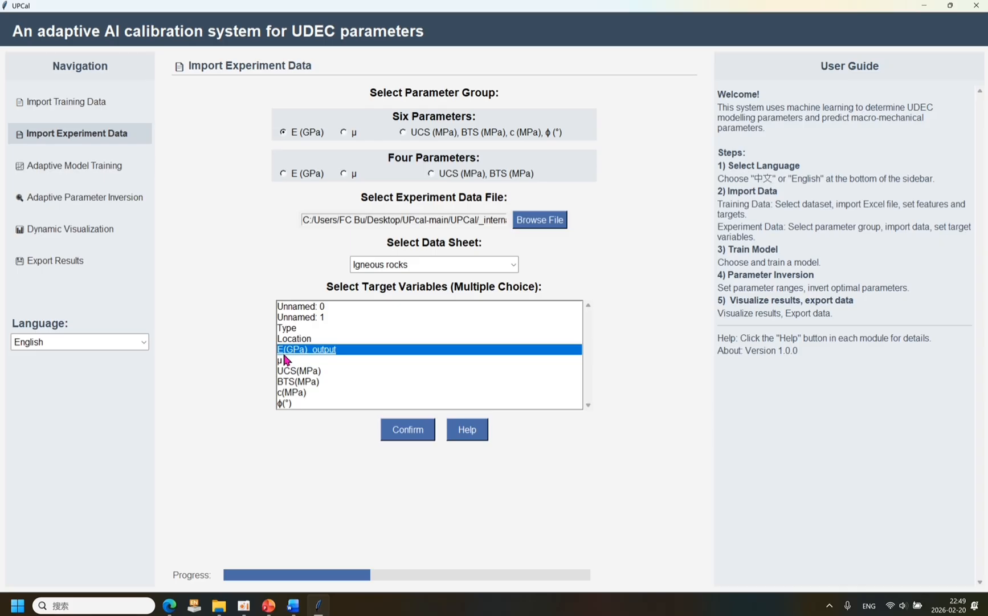
click(422, 434)
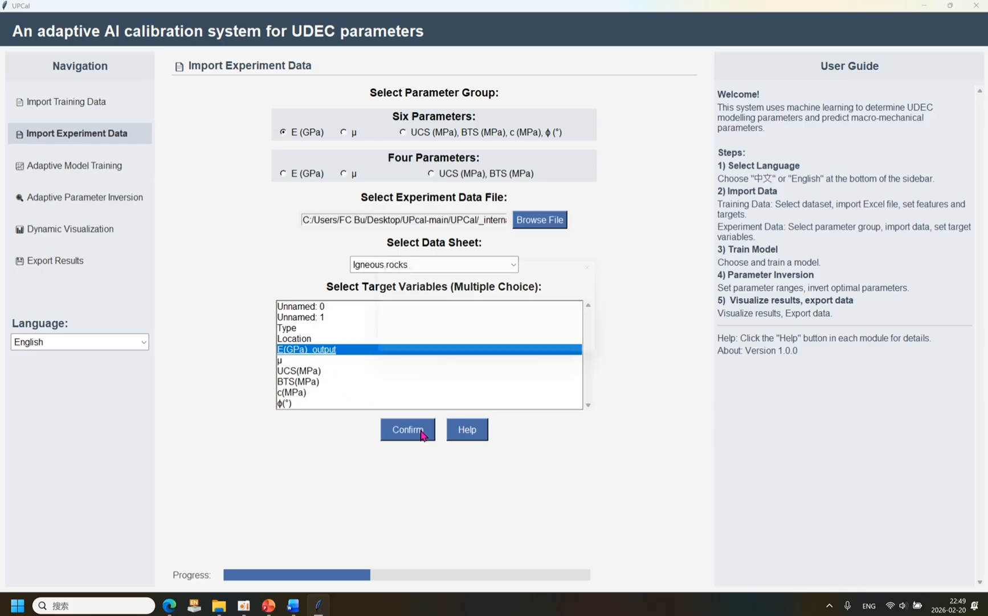
click(481, 342)
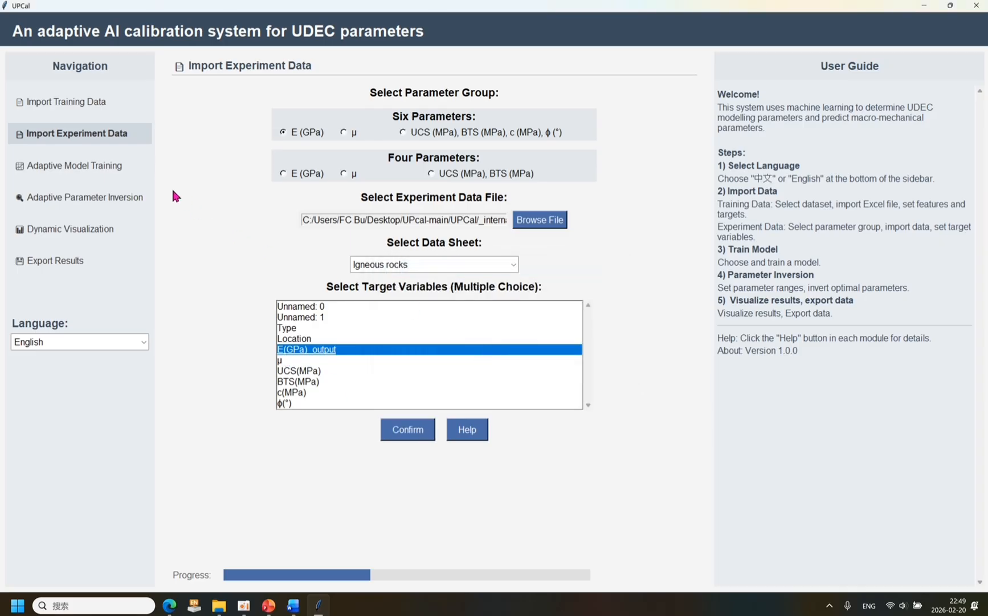
Train the Deep Neural Network (DNN) model in Adaptive Model Training and dismiss the training report.
click(106, 167)
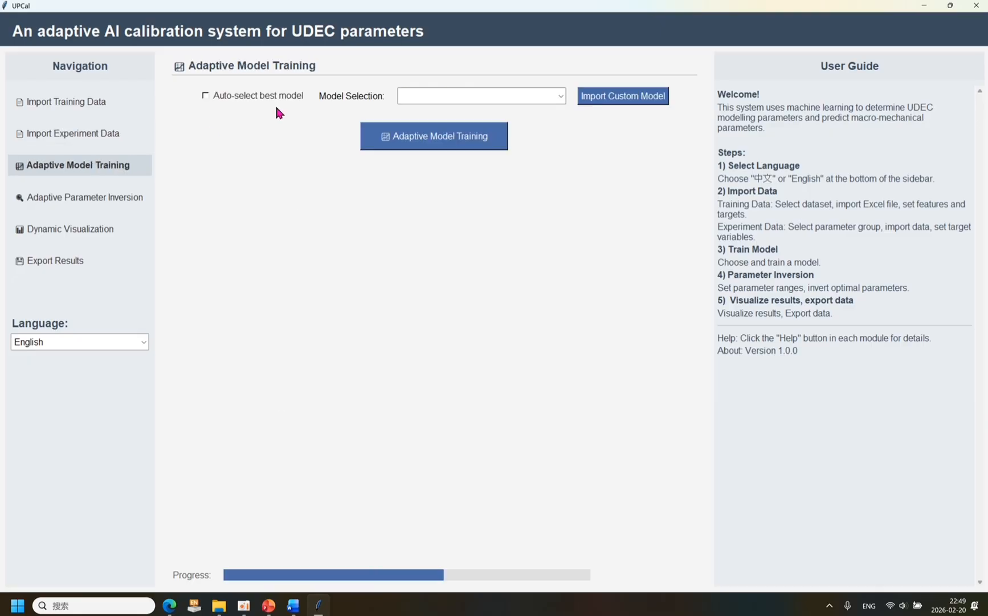
click(560, 98)
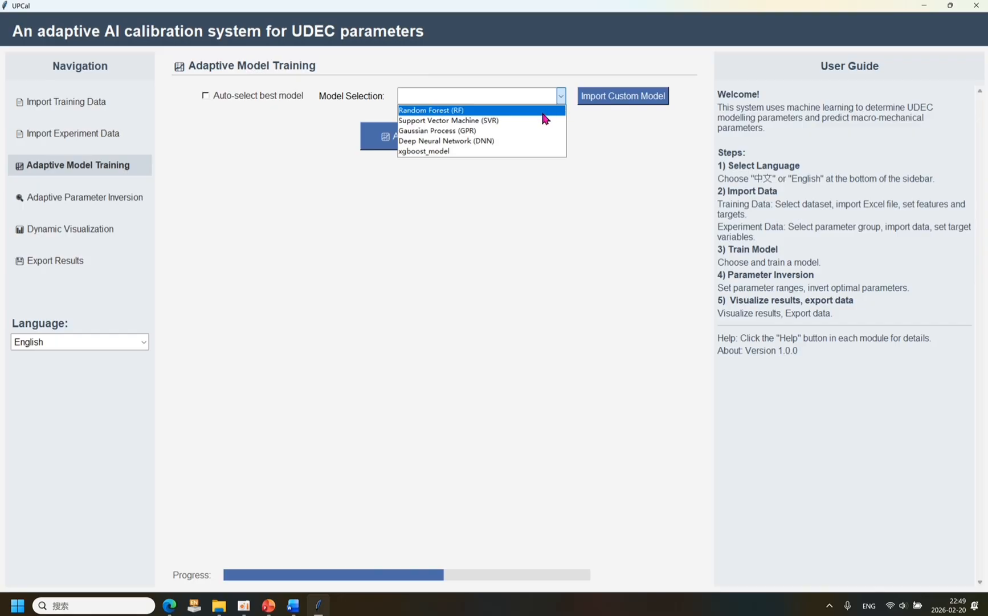
click(518, 141)
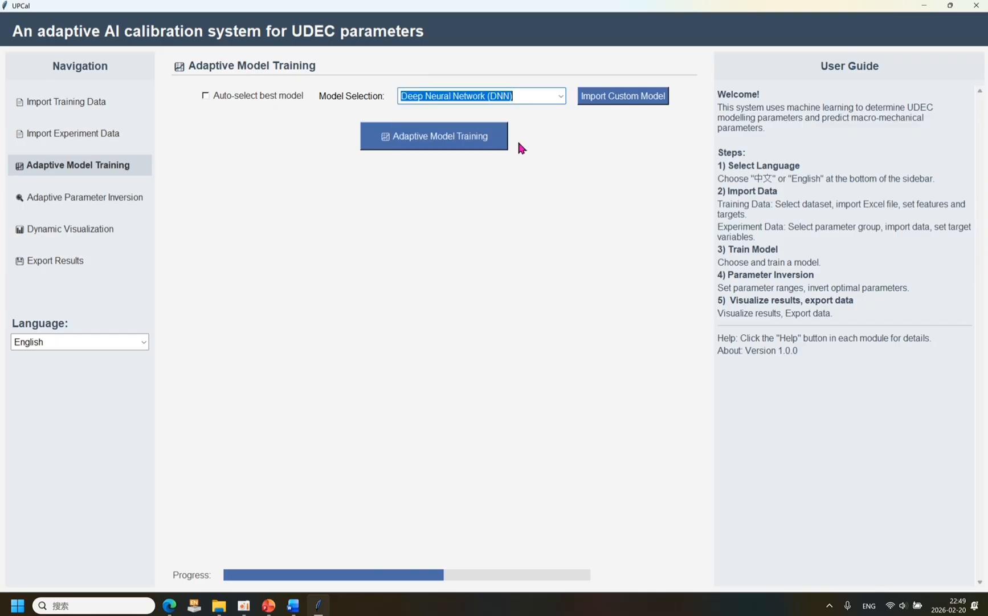
click(484, 143)
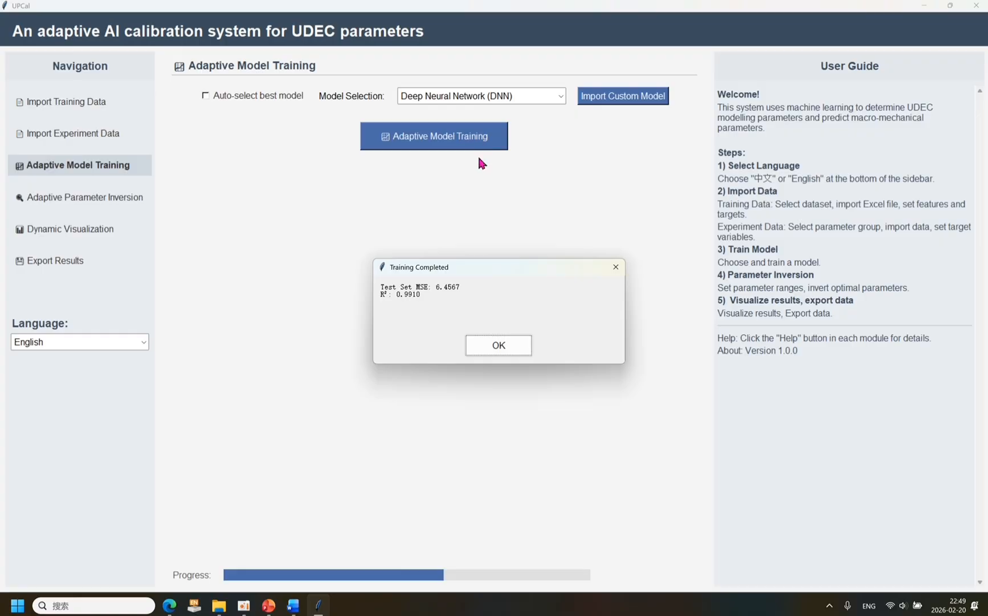
click(491, 348)
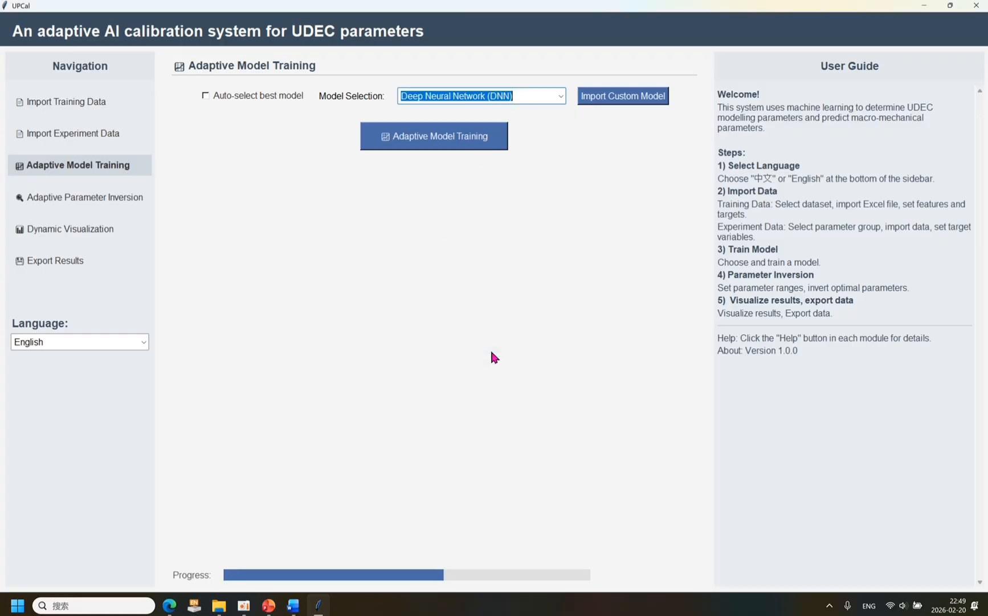
For the DNN parameter inversion, confirm 2 hypothetical input parameters, consulting the modelling parameter diagram in the browser, and widen the ranges window.
click(122, 201)
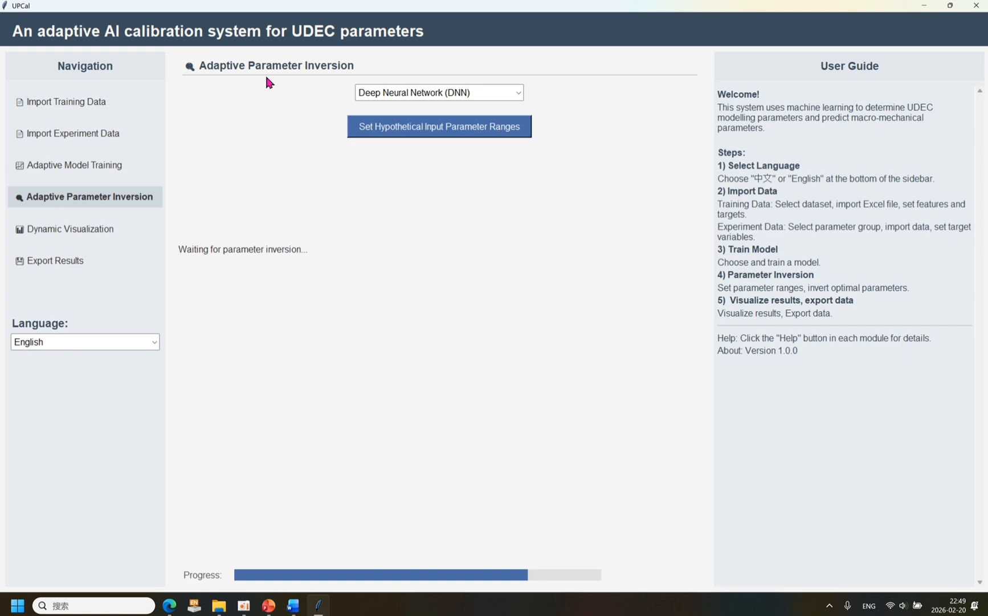
click(373, 132)
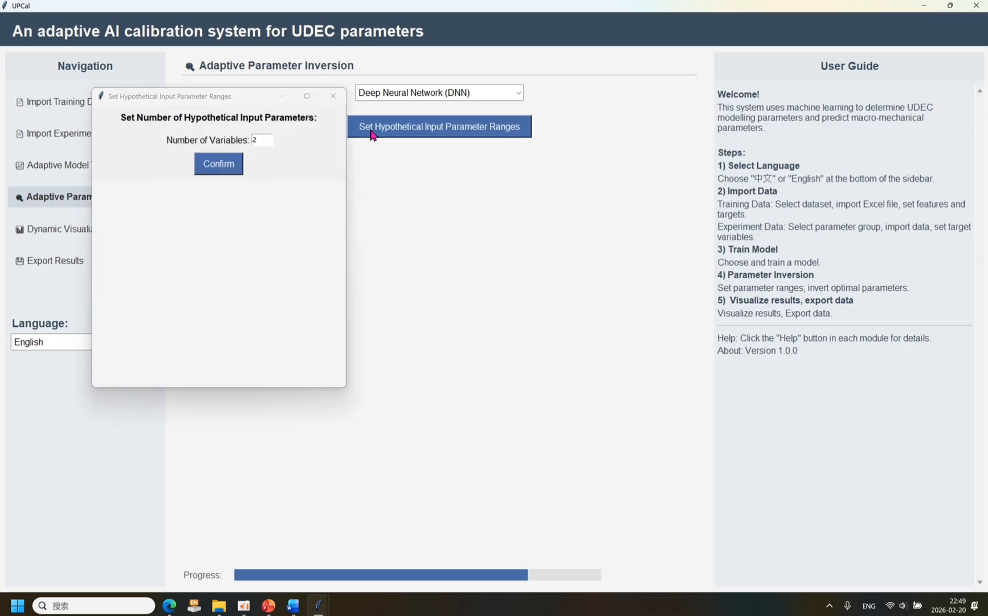
click(205, 565)
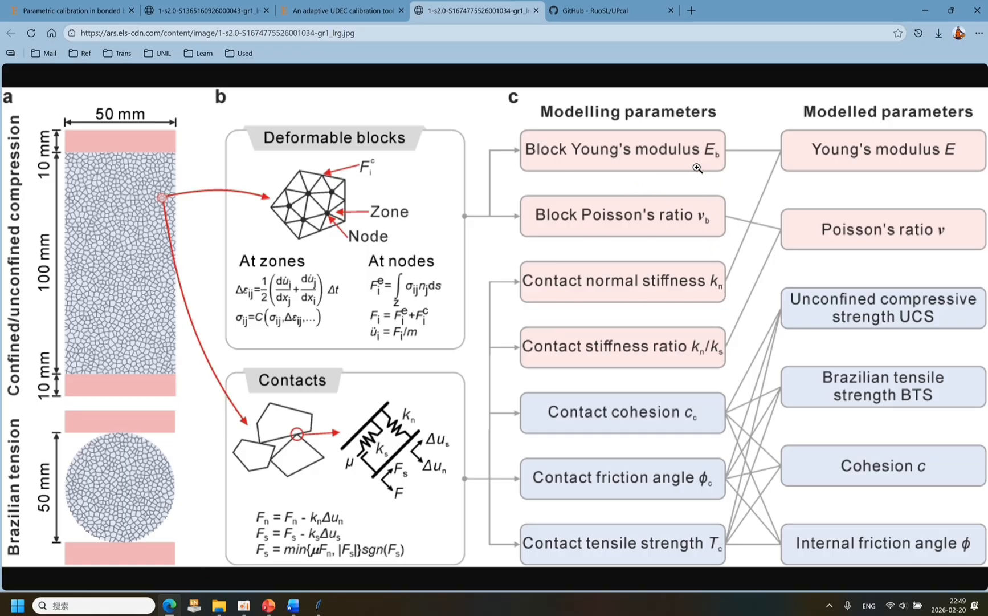
mouse_move(329, 611)
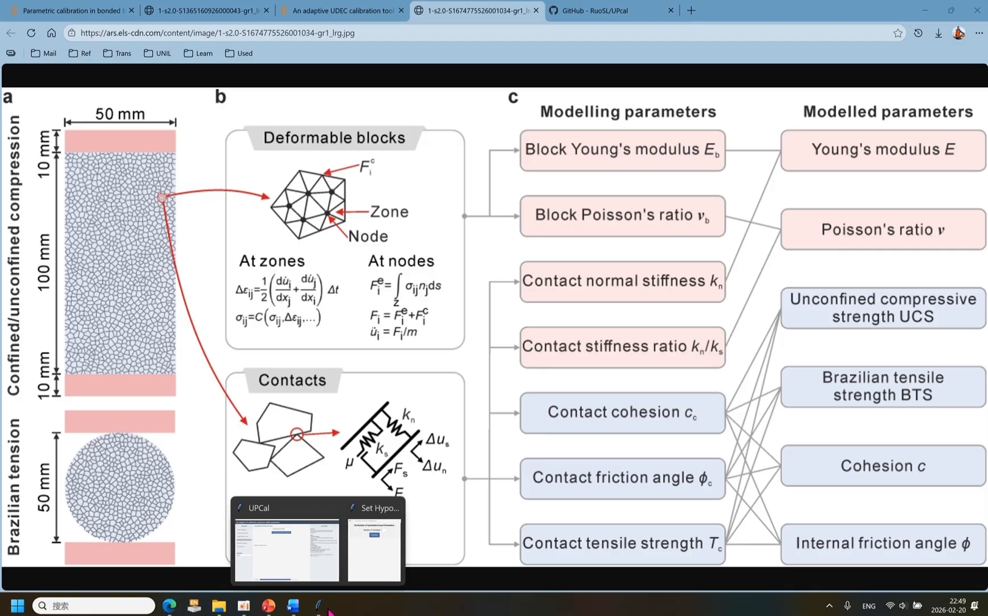
click(374, 547)
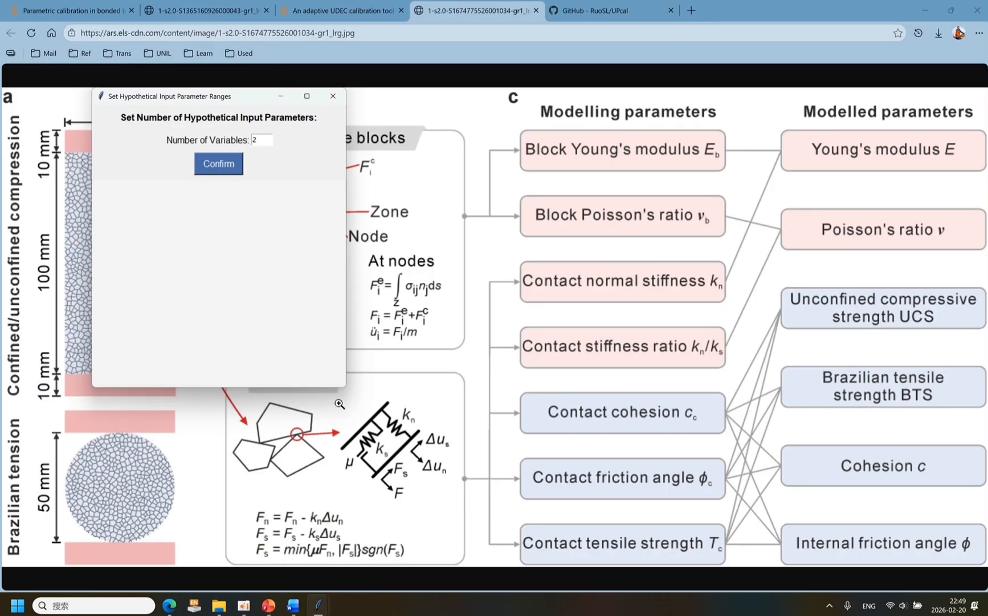
click(229, 170)
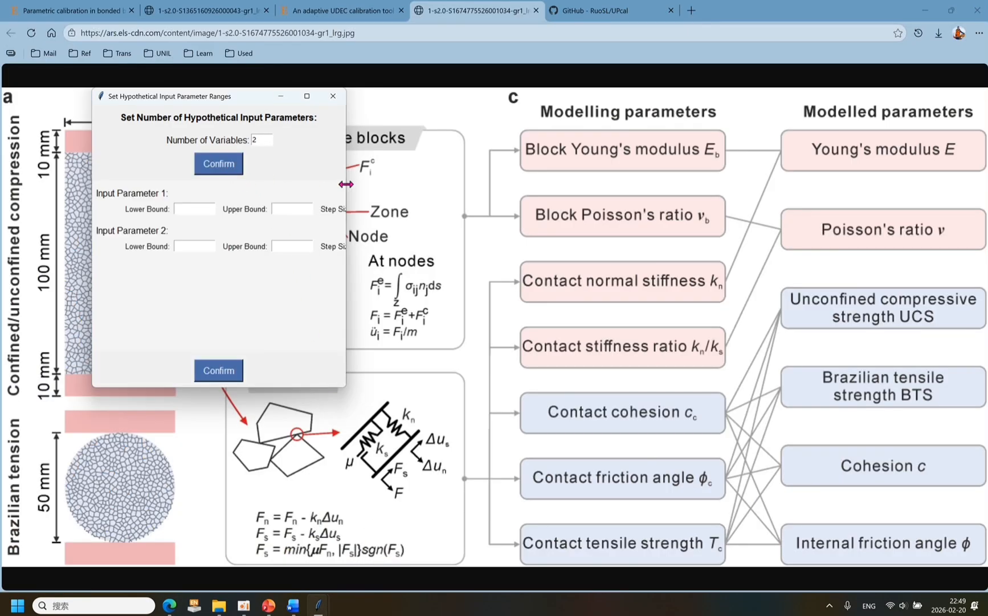
drag(346, 183, 472, 188)
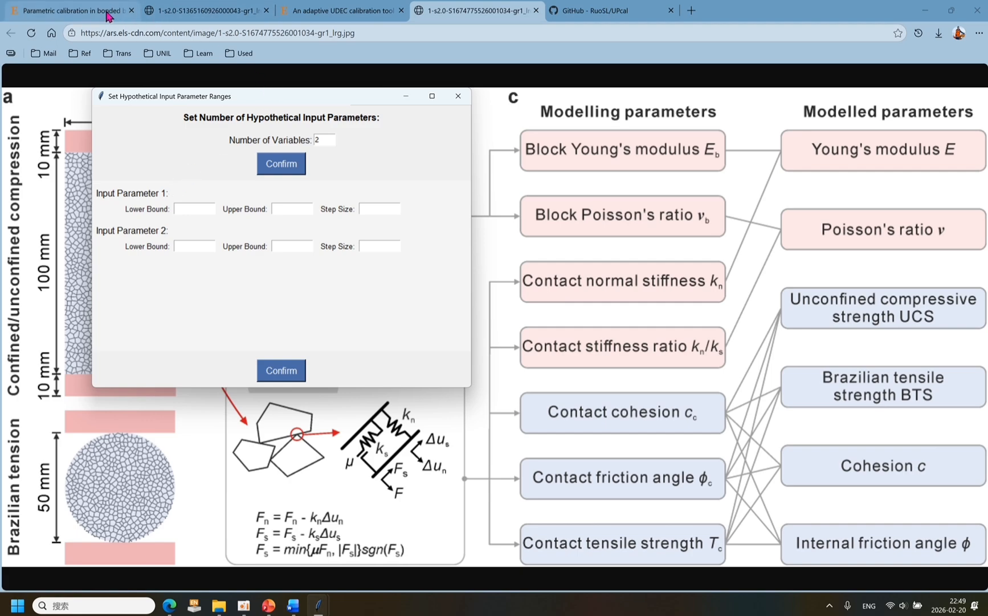
Look up the preset modelling parameter values in Table 1 of the ScienceDirect article and return to the hypothetical parameter ranges window.
mouse_move(94, 15)
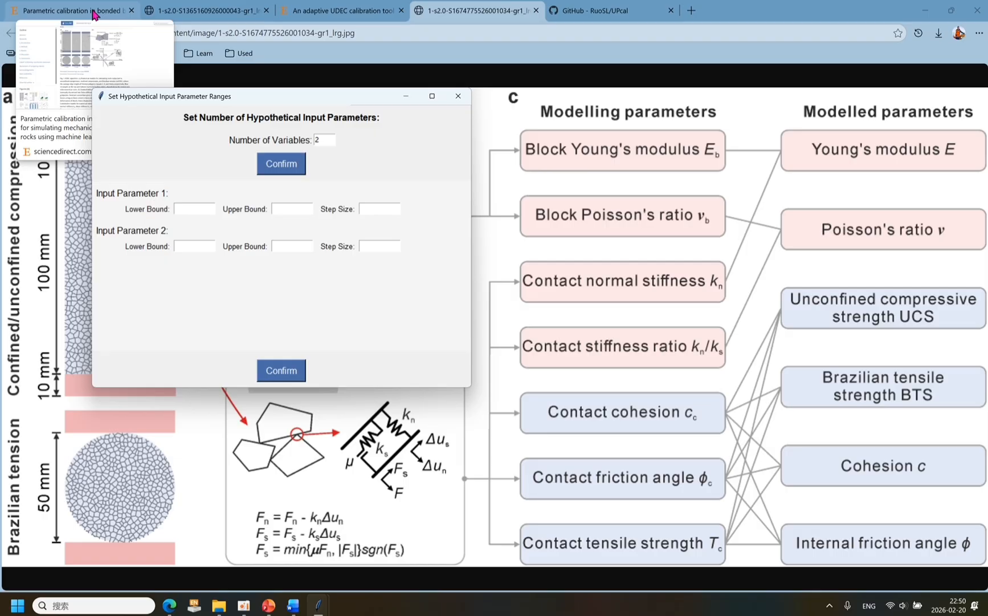
click(94, 15)
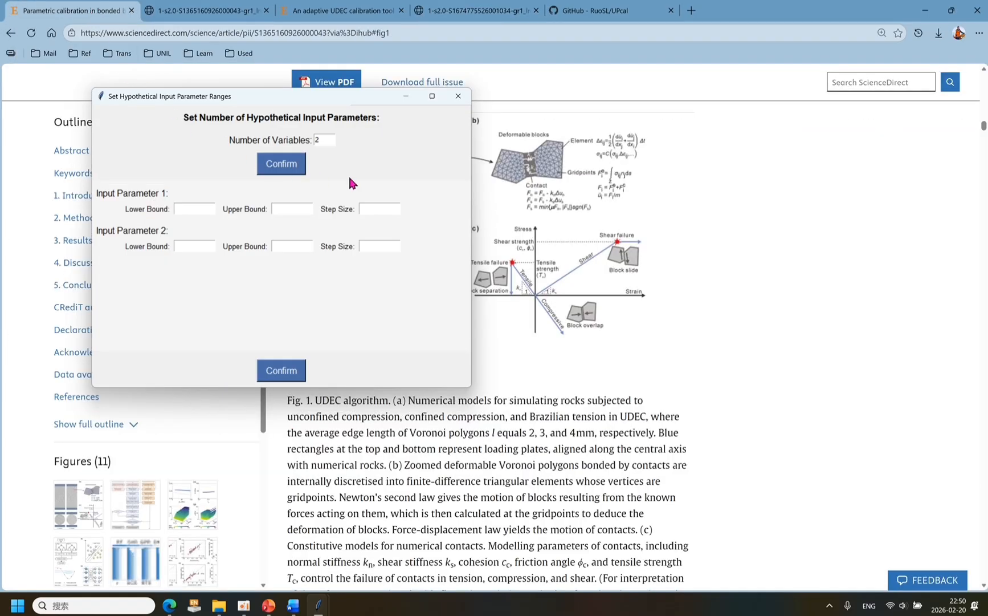
scroll(598, 310, down, 1)
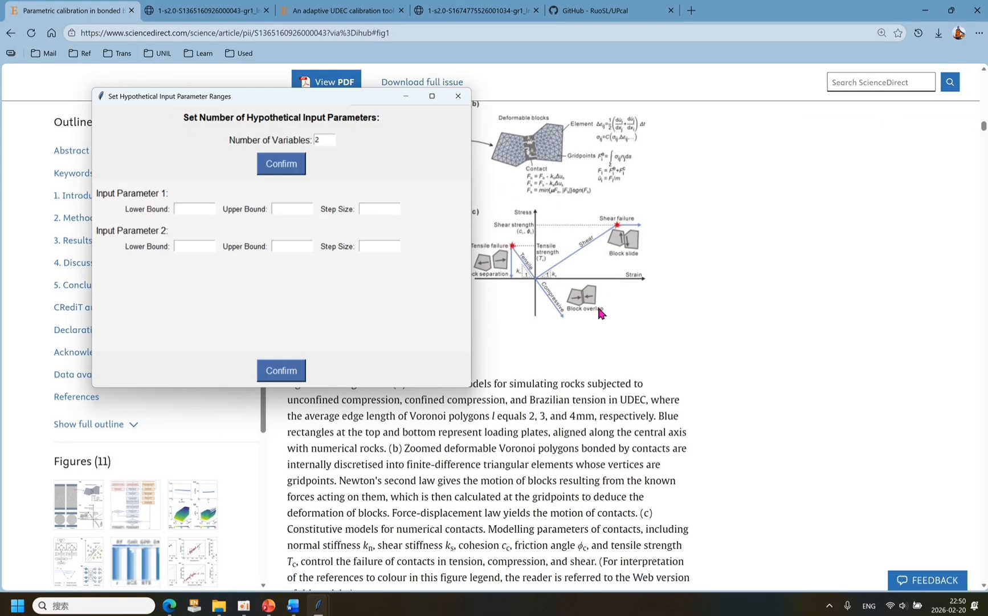
scroll(598, 310, down, 2)
scroll(131, 520, down, 2)
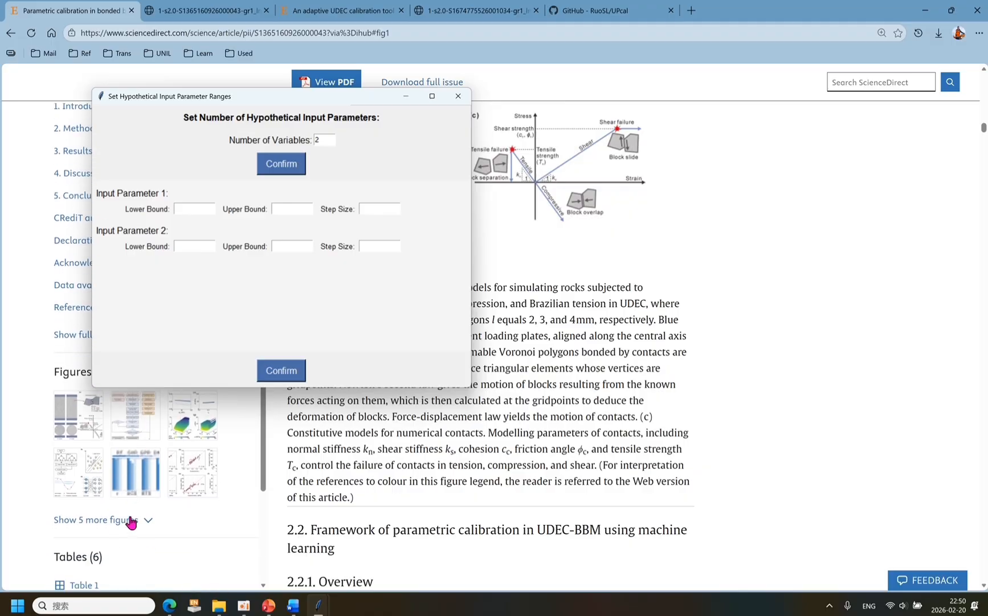
click(90, 562)
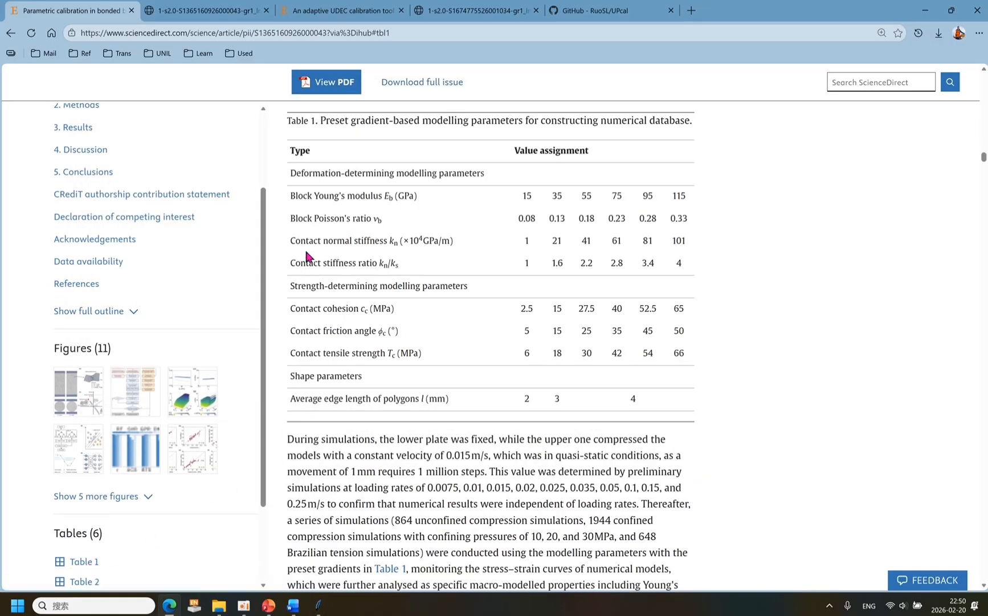
click(315, 606)
click(380, 567)
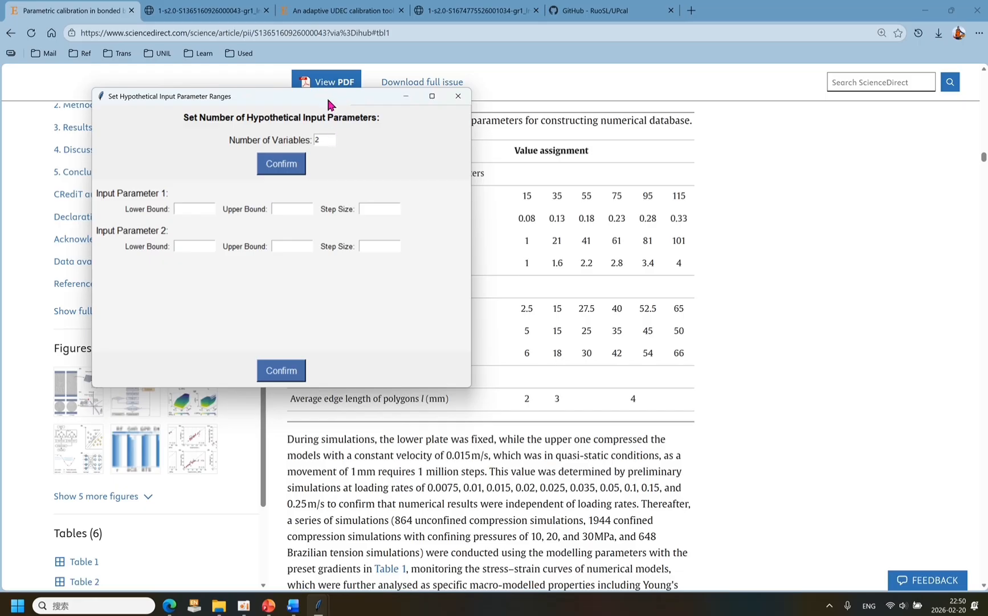
Move the ranges window clear of Table 1 and set Input Parameter 1 to lower bound 15, upper bound 115 and step size 1.
drag(328, 105, 327, 282)
click(123, 382)
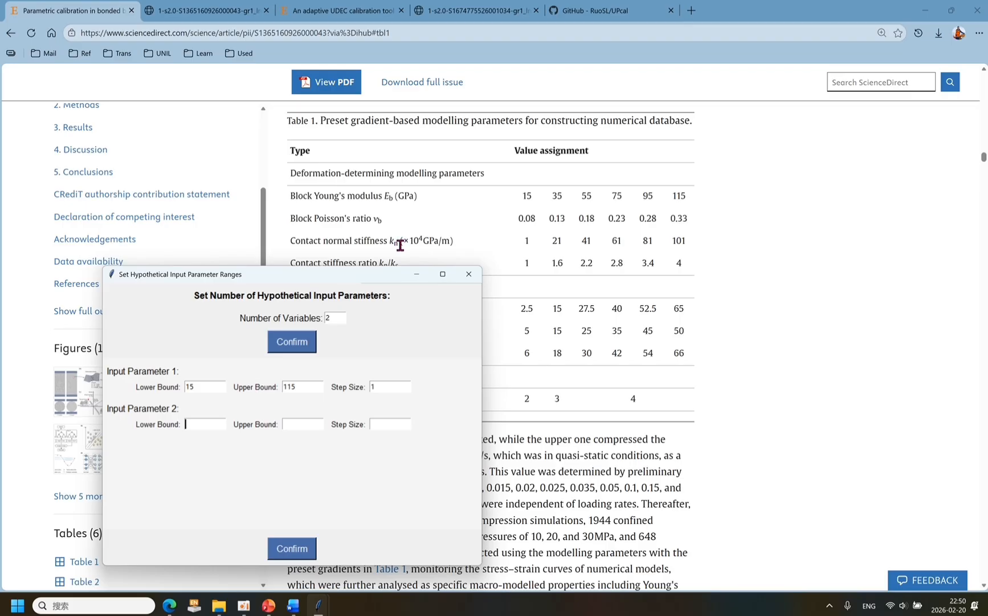
Open system_dataset.xlsx from the _internal folder and copy the kn(Gpa/m) value in cell H2 of the E_2mm sheet.
click(221, 609)
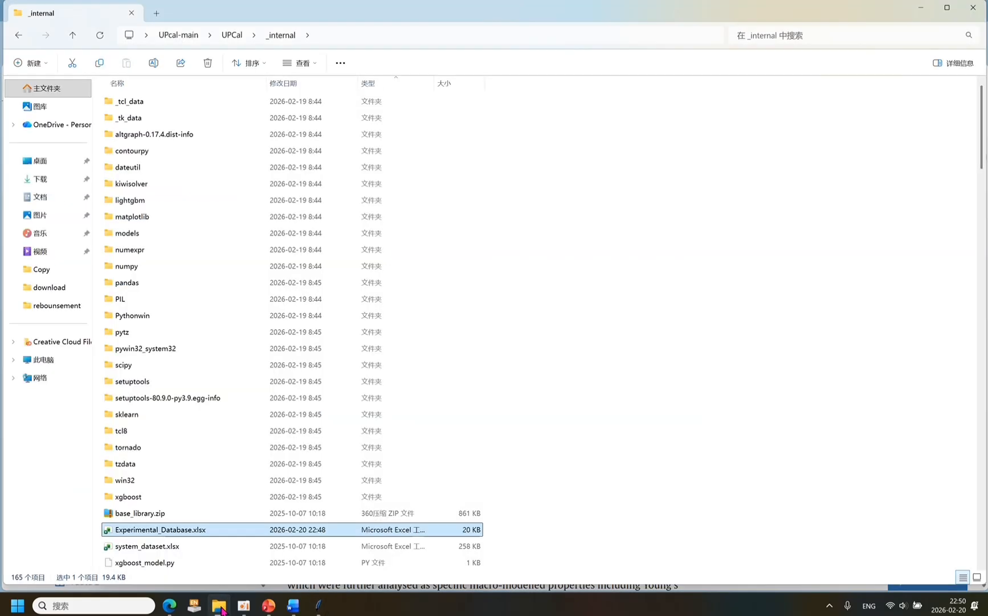
double_click(174, 546)
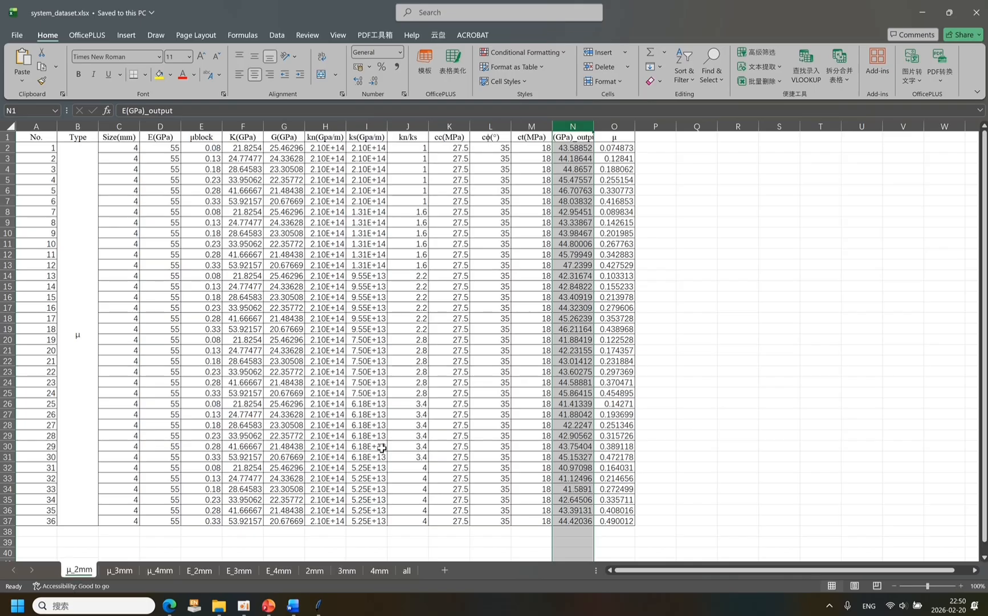
click(209, 571)
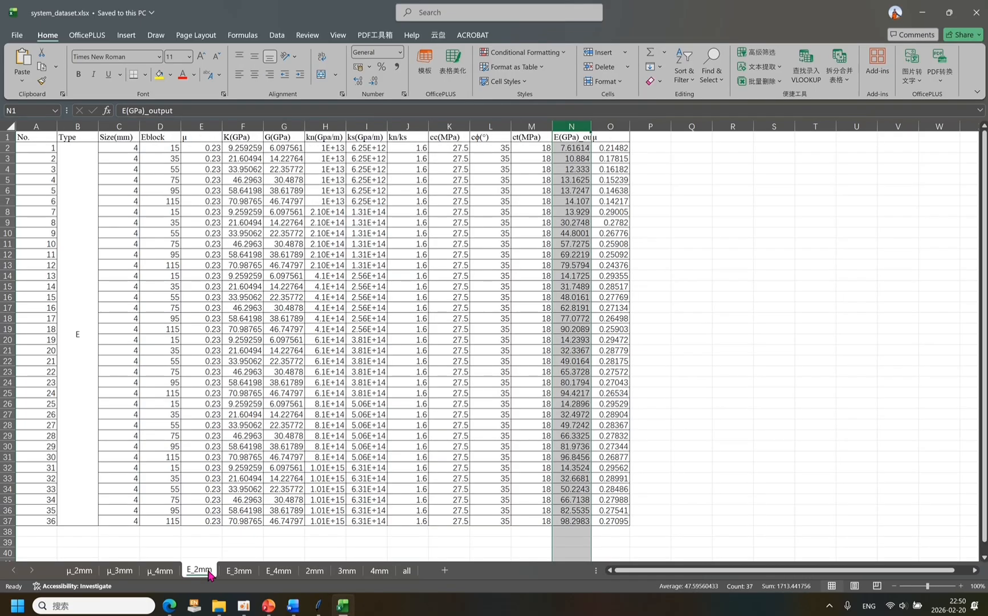
click(339, 149)
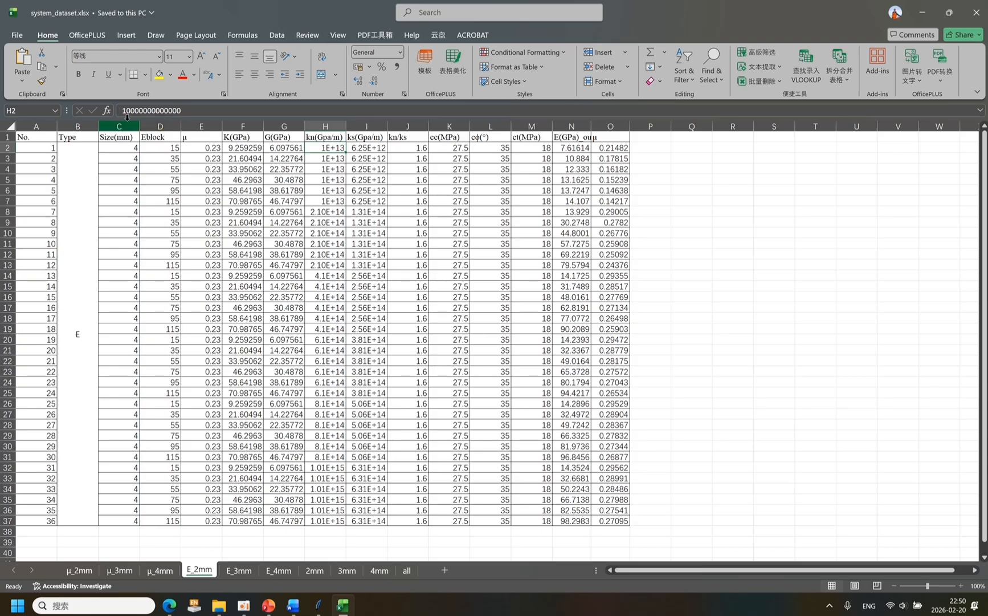
click(216, 110)
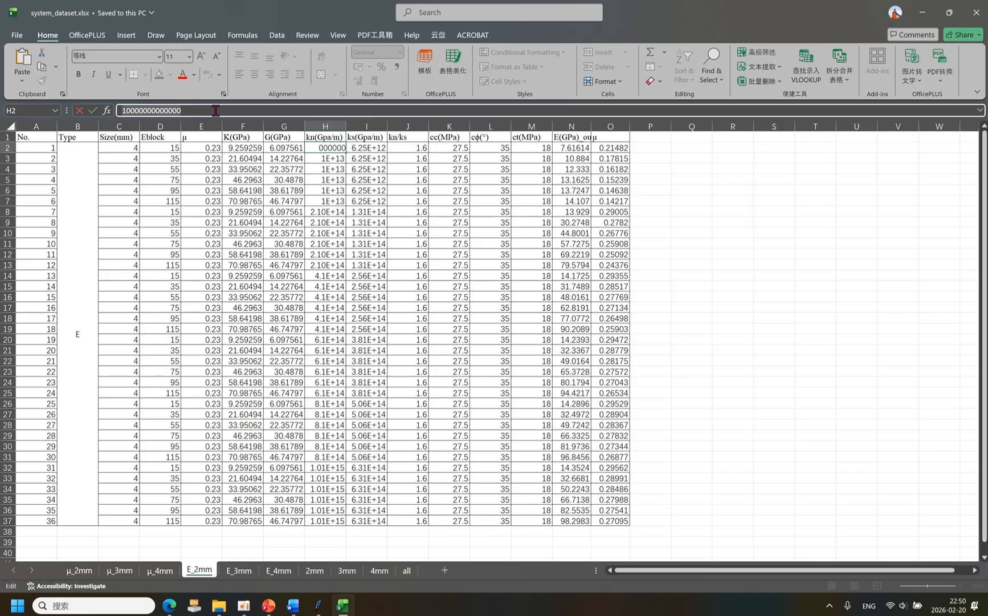
key(Escape)
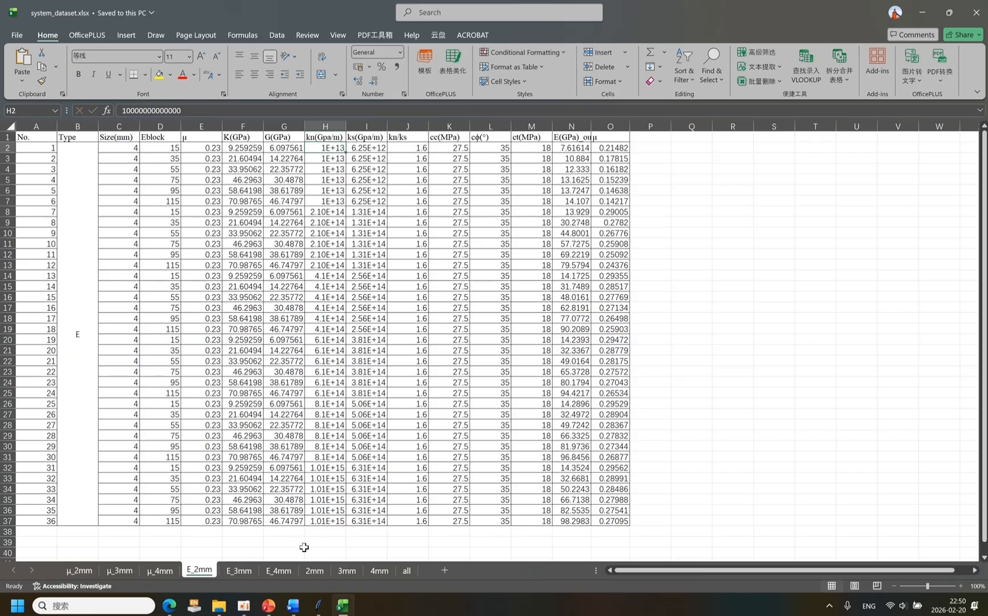
mouse_move(321, 607)
click(372, 556)
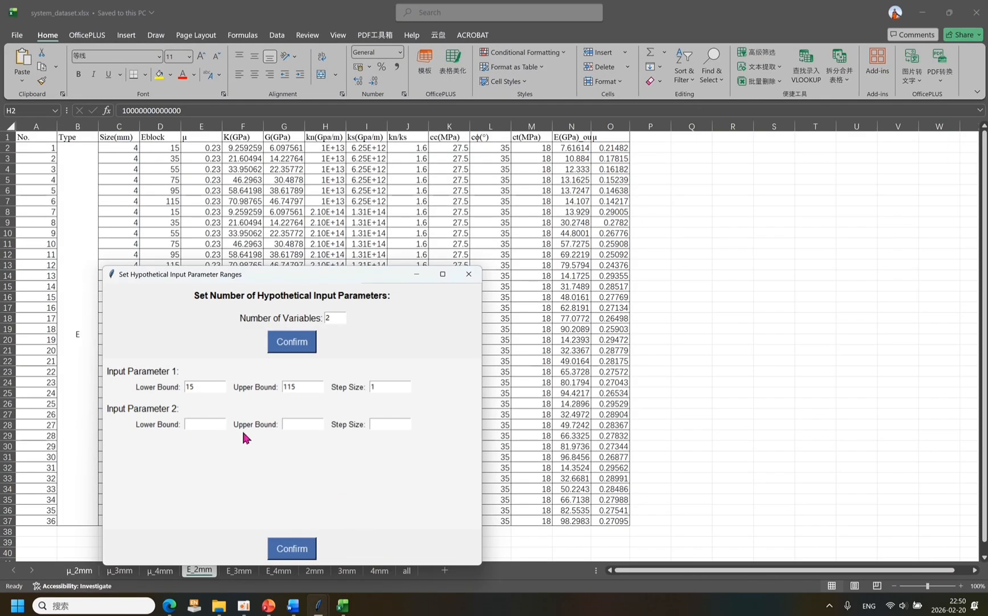
key(ctrl+v)
click(384, 425)
key(ctrl+v)
click(313, 426)
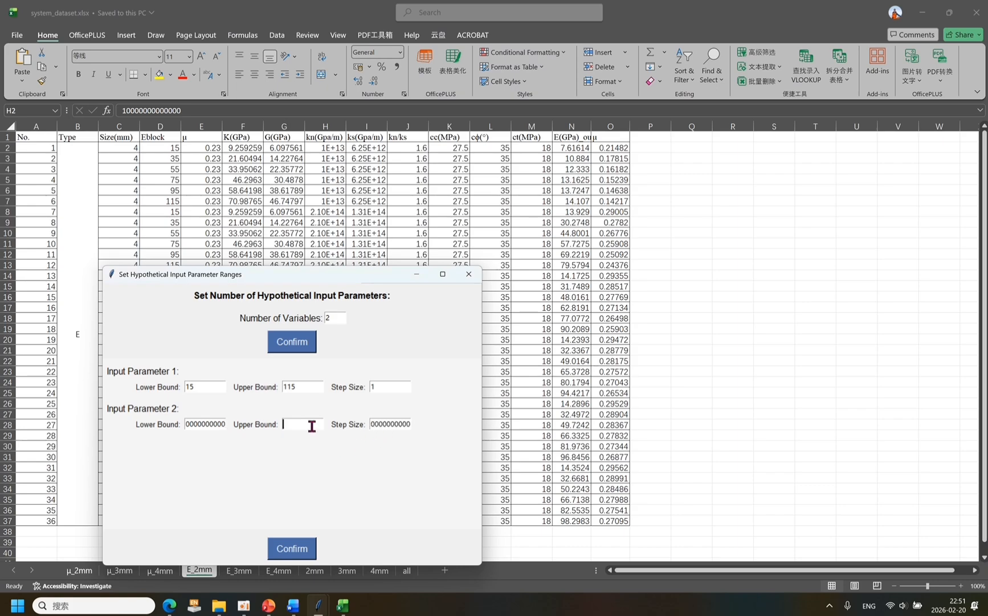
key(ctrl+v)
Check the contact normal stiffness range in the article's Table 1 and change Input Parameter 2's upper bound to 1.01E+15.
click(169, 605)
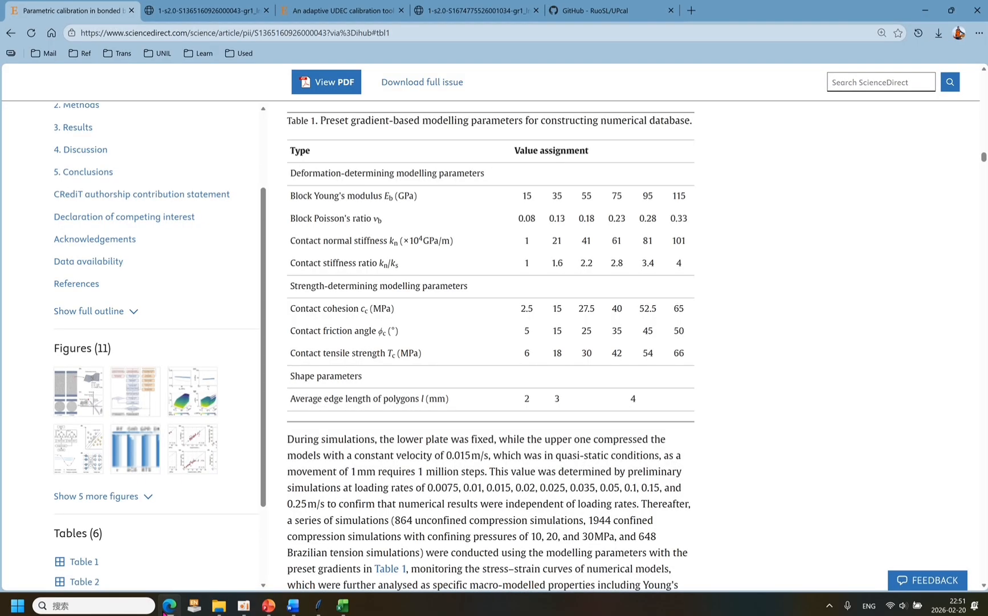
mouse_move(323, 604)
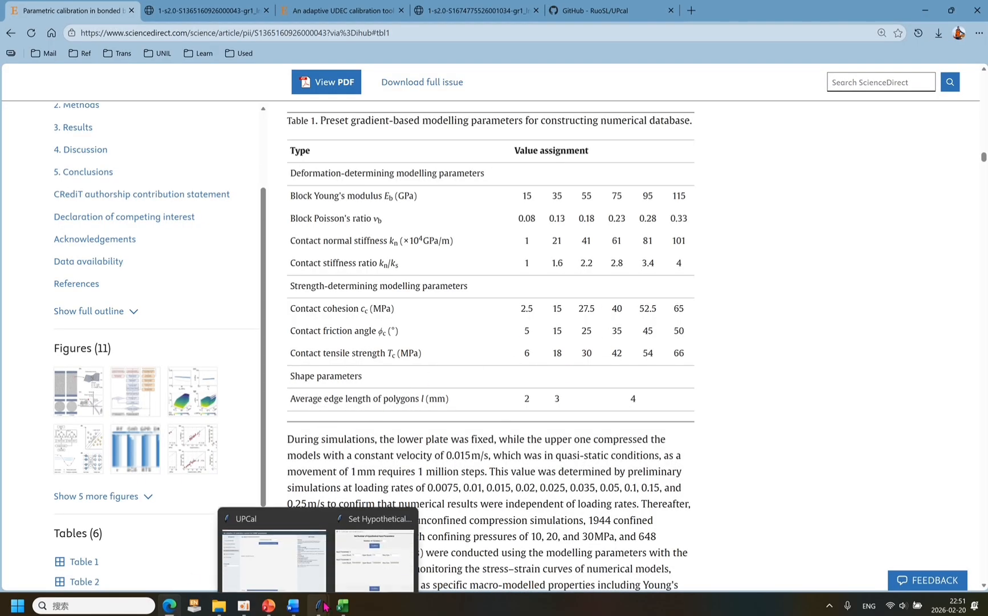
click(368, 572)
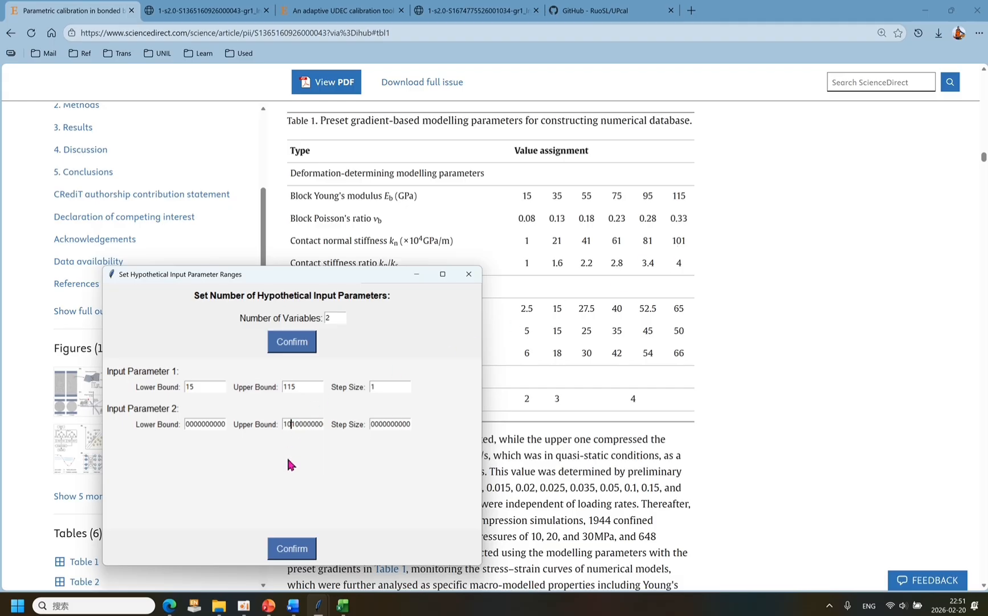
Confirm the parameter ranges, run the DNN parameter inversion and dismiss its completion message.
click(290, 549)
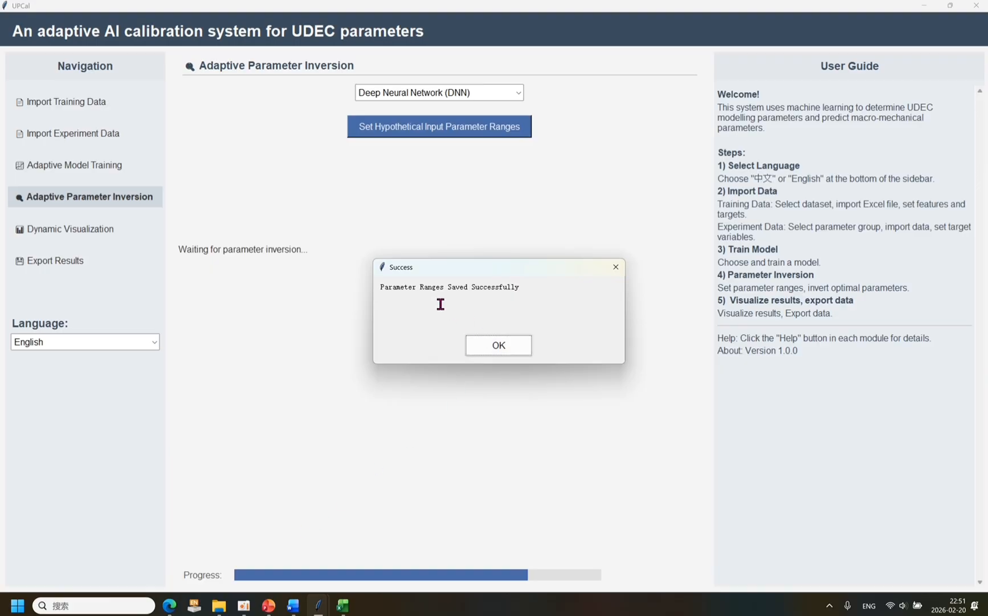
click(488, 346)
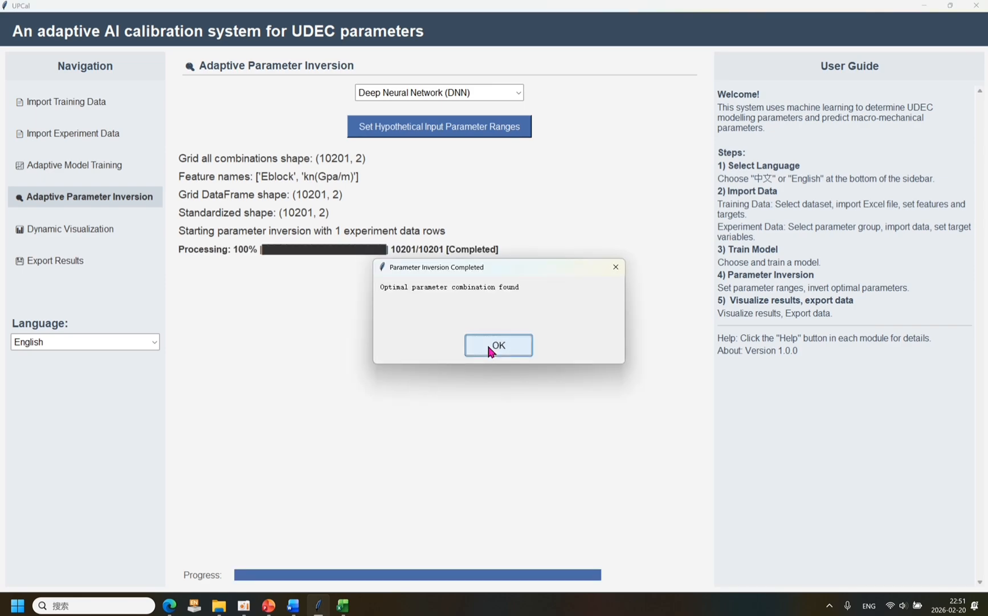
click(489, 346)
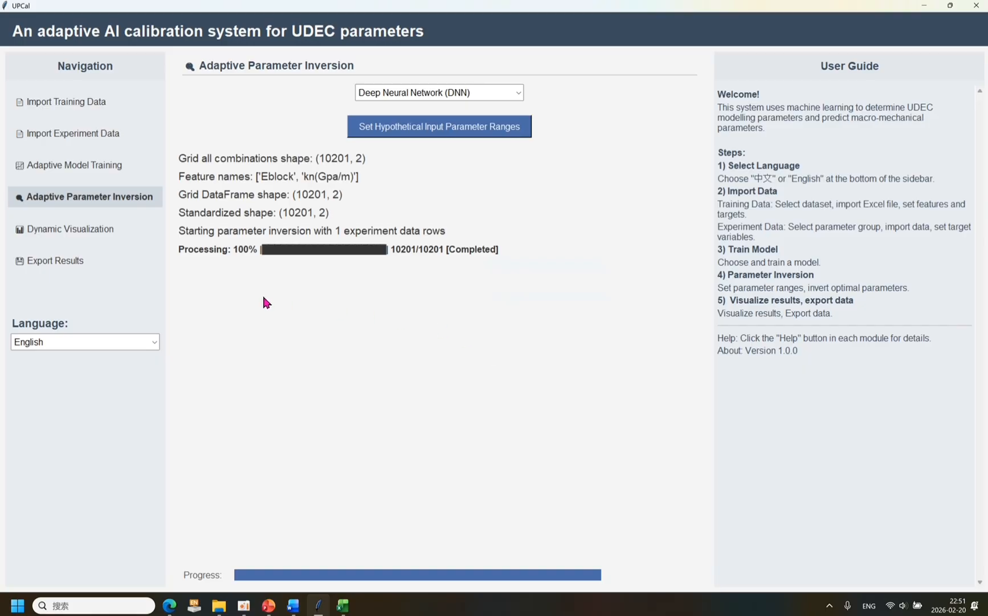
Export the Best Parameter Combination as an Excel file named young in the _internal folder.
click(78, 264)
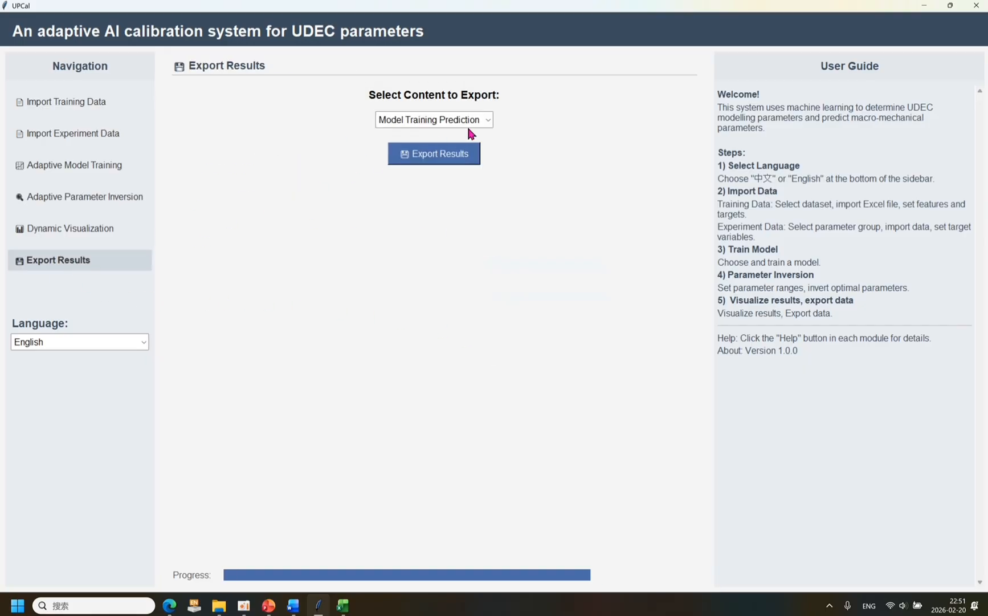
click(488, 121)
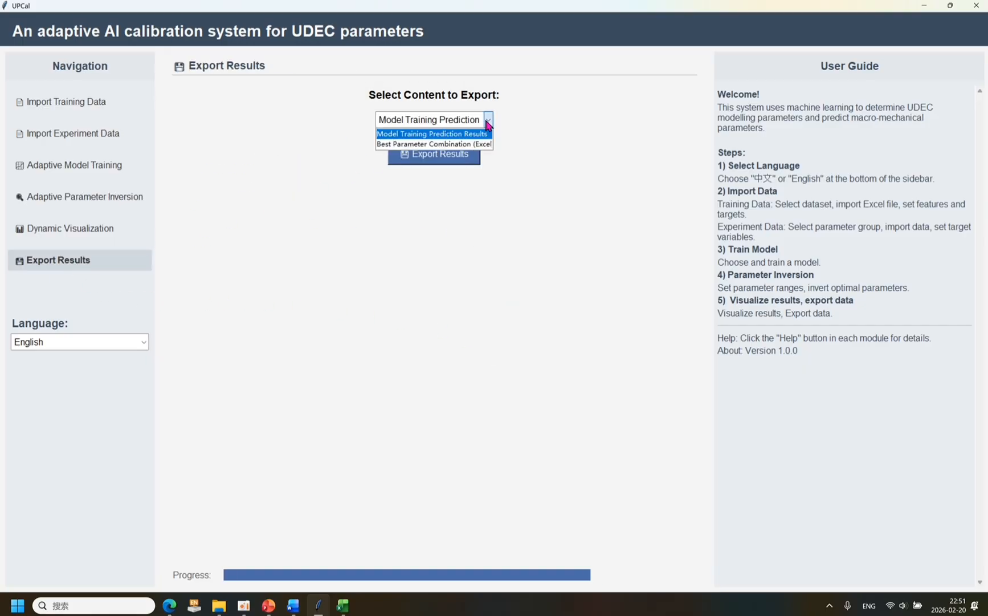
click(418, 146)
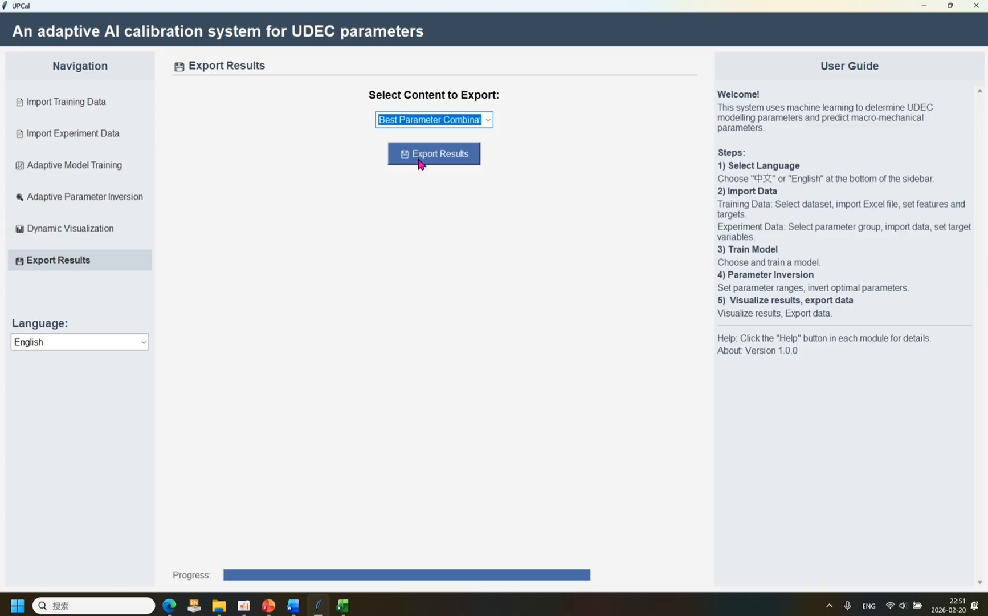
click(420, 161)
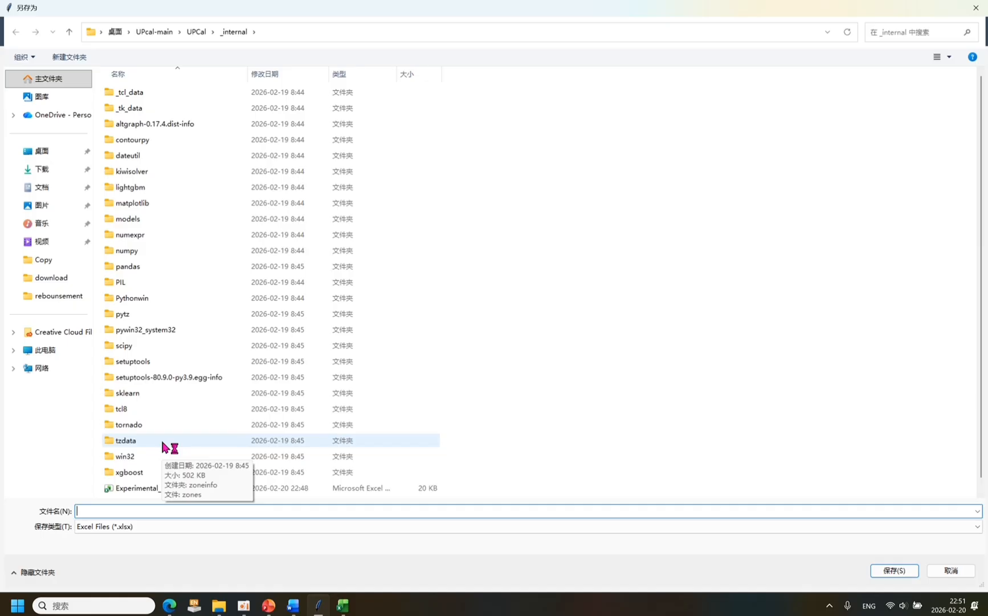
text(young)
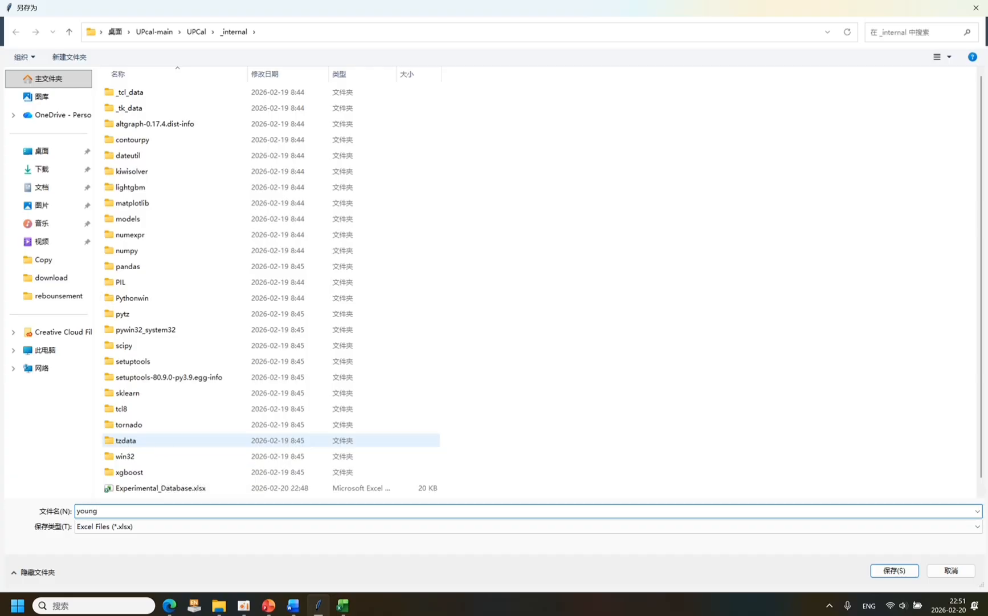
key(Return)
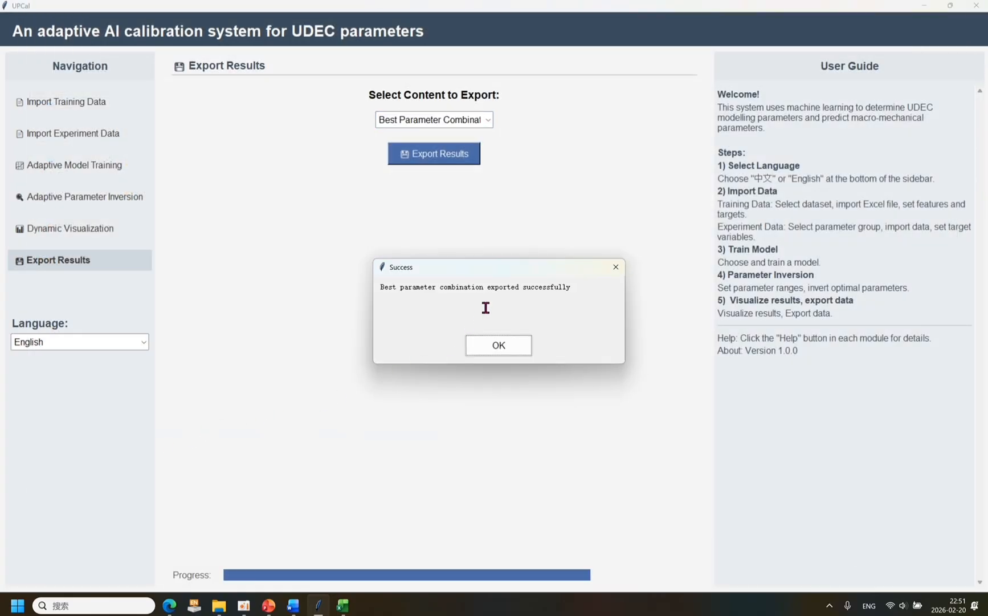
click(499, 346)
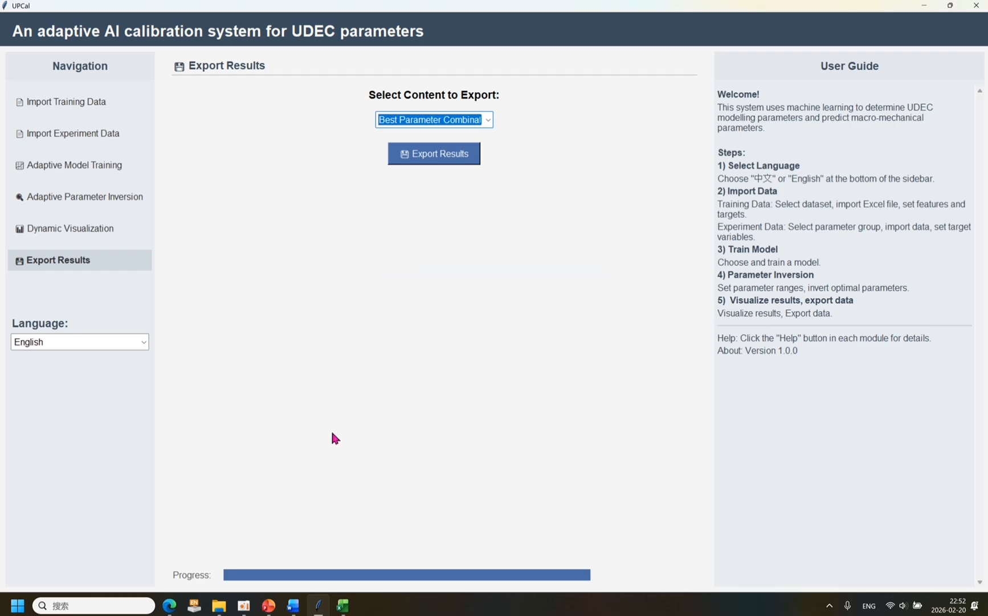
Open young.xlsx, enlarge the view and widen column A to read the full grid_inputs values.
click(219, 604)
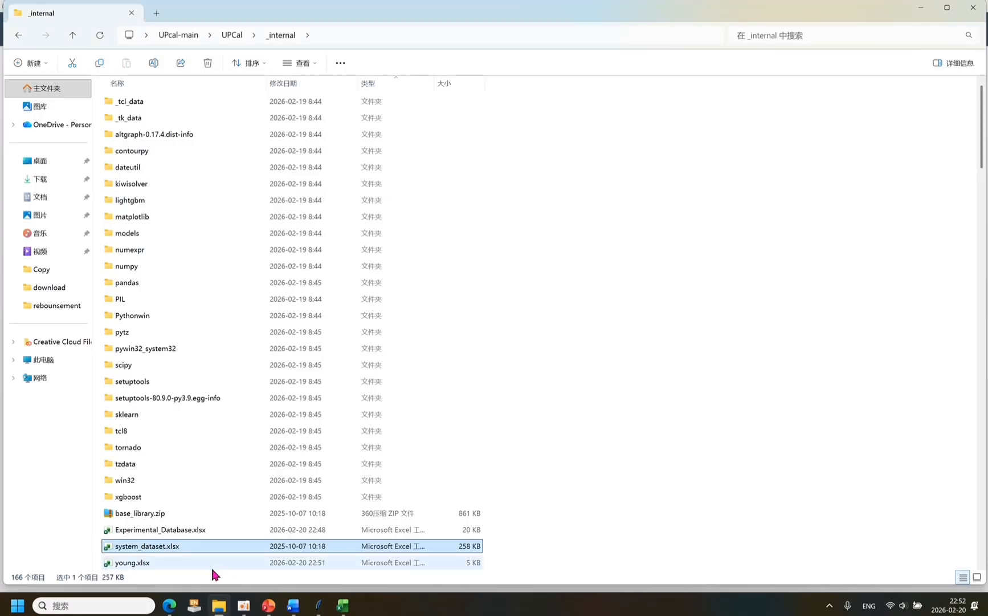
double_click(188, 561)
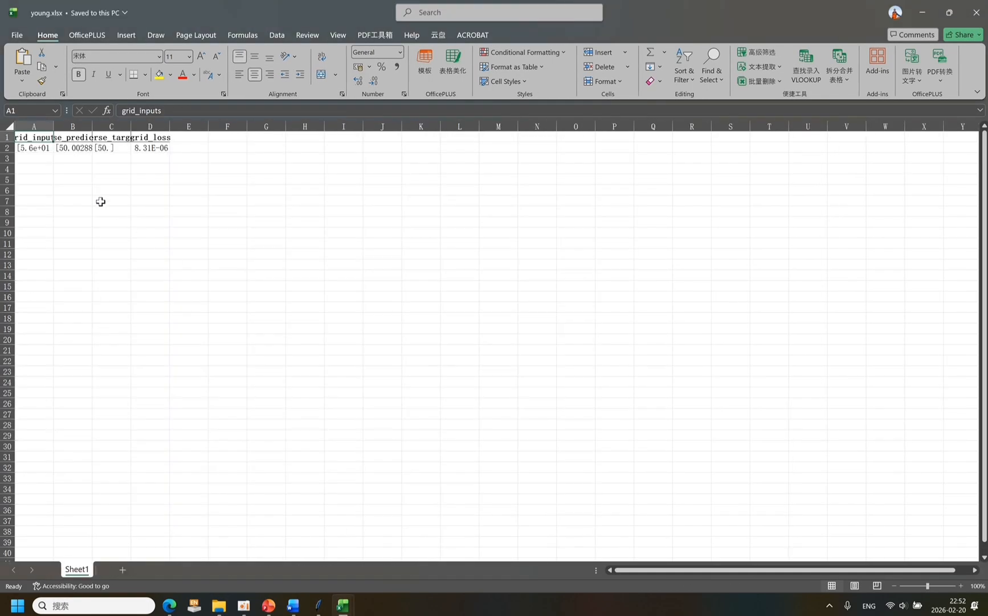
click(36, 152)
scroll(35, 152, up, 10)
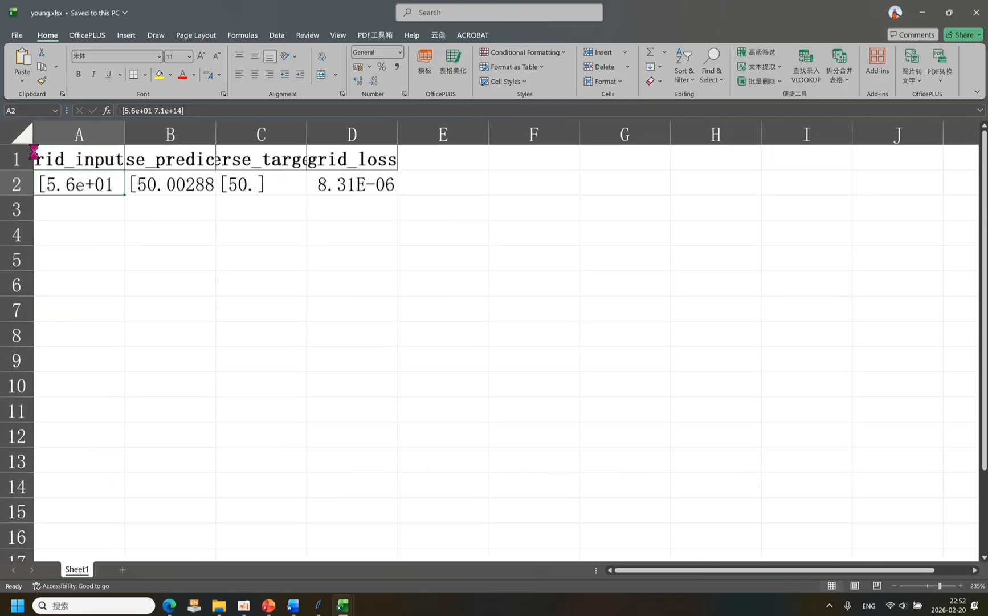
drag(132, 137, 283, 137)
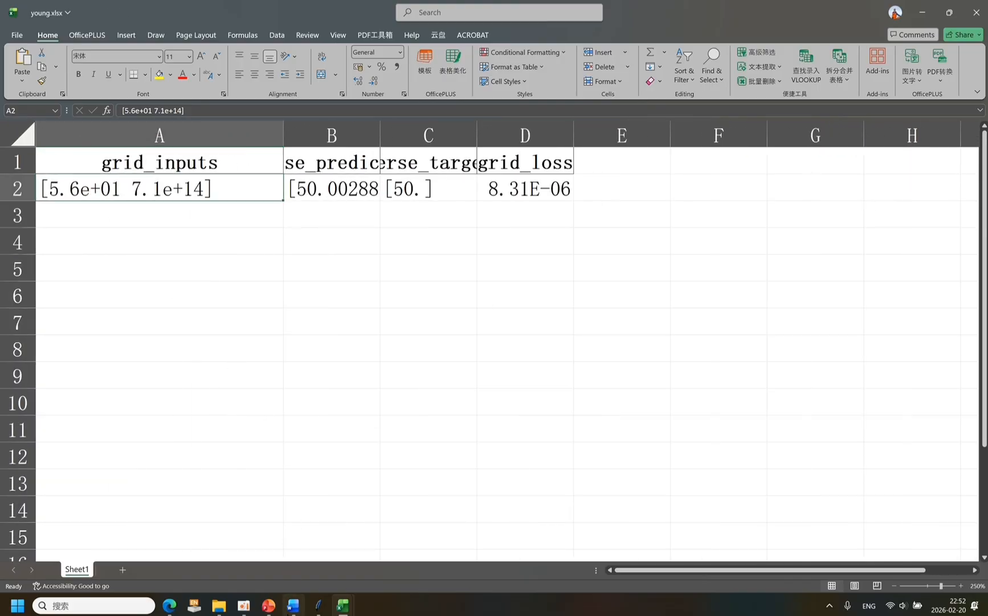
In UDECparameters.docx, enter 56 for Block Young's modulus and 71 for Contact normal stiffness, then maximize the document window.
mouse_move(293, 606)
click(307, 567)
drag(319, 17, 621, 85)
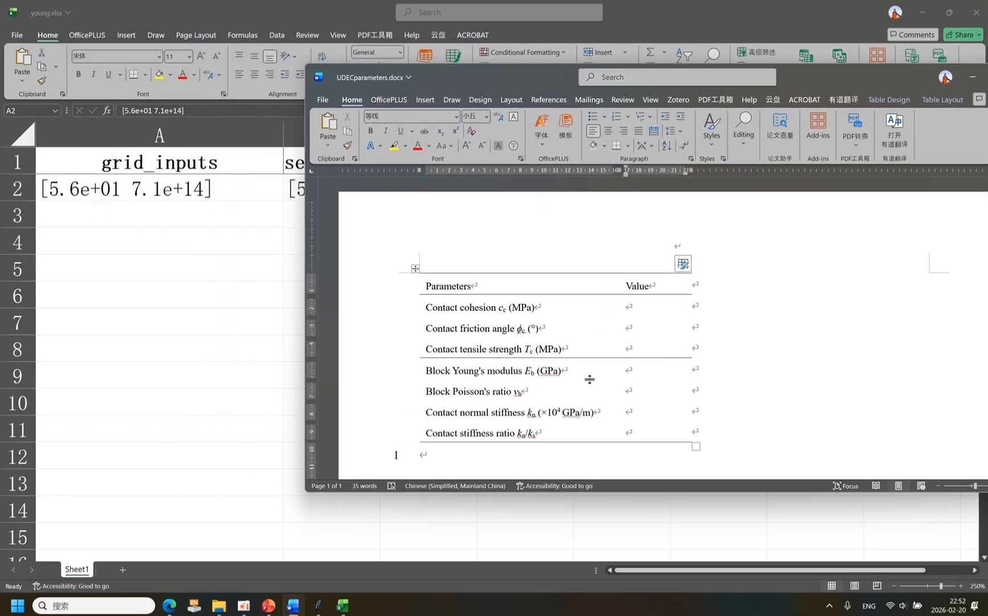
click(669, 375)
text(56)
click(627, 391)
text(71)
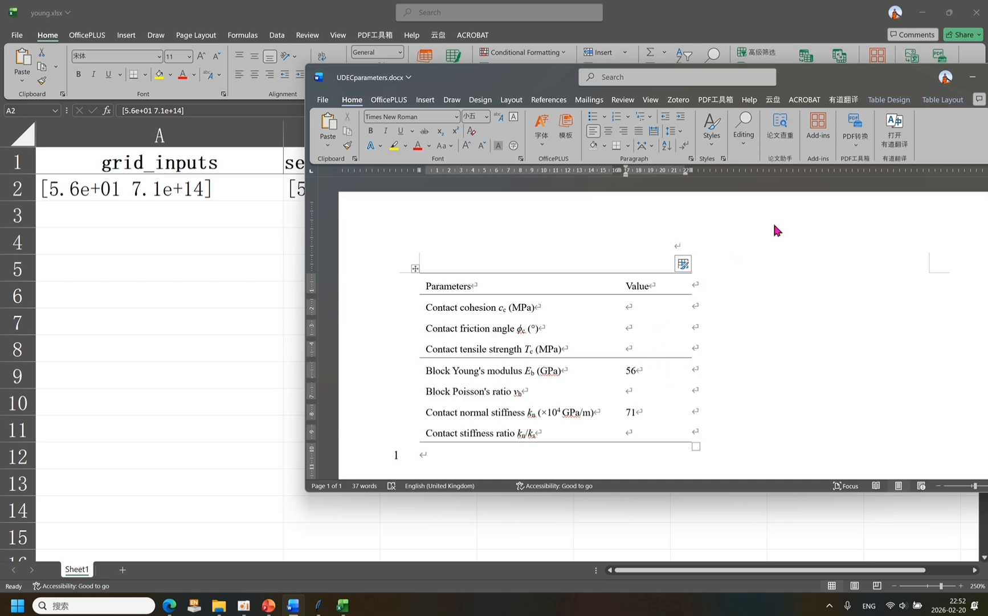
double_click(883, 83)
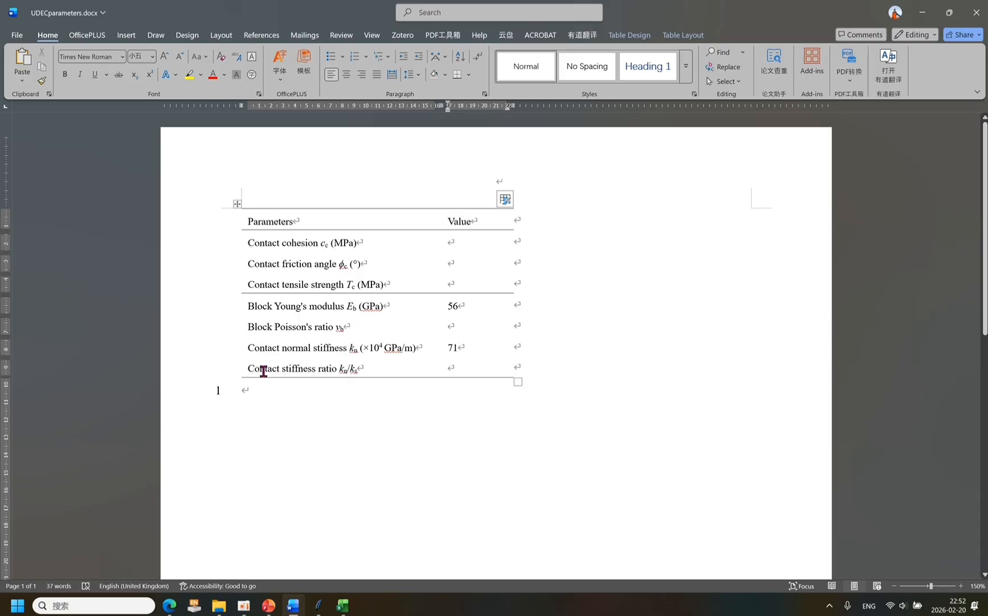
Consult the modelling and modelled parameters diagram in the browser and return to UPCal.
click(171, 605)
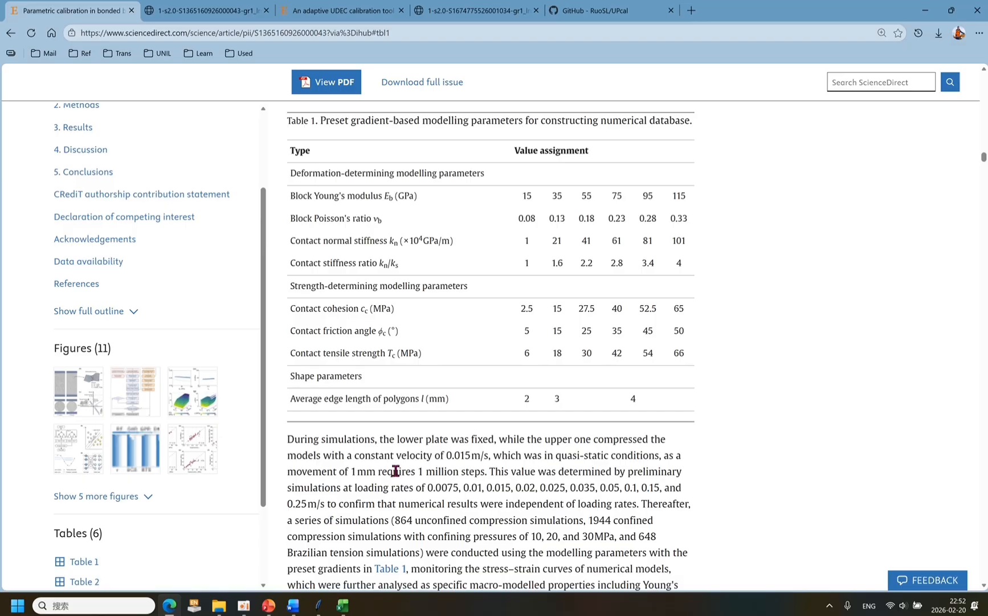
click(443, 20)
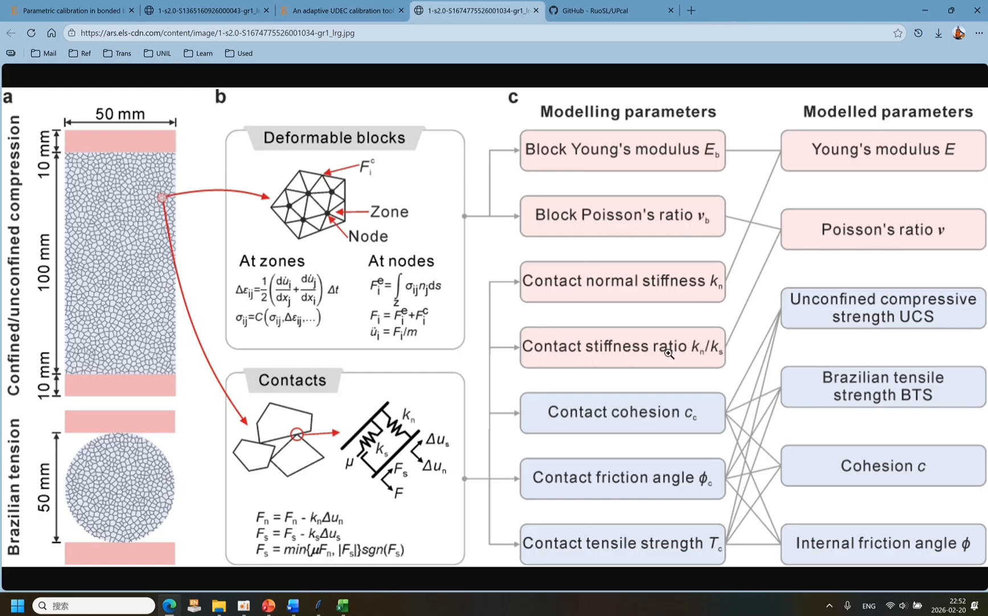
click(320, 605)
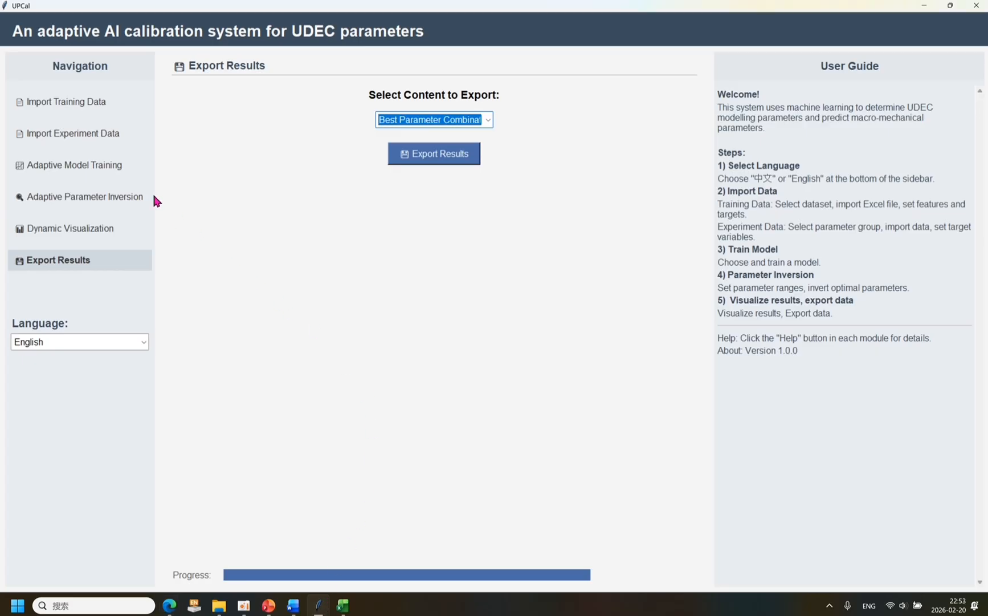
Clean the training data and switch the training data sheet to μ_2mm.
click(81, 109)
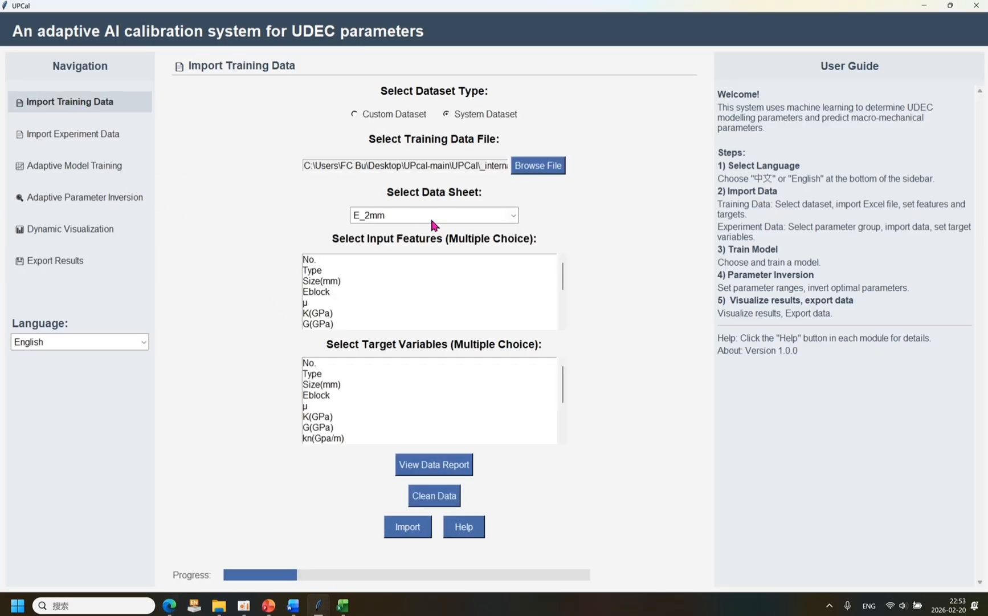
click(433, 494)
click(494, 346)
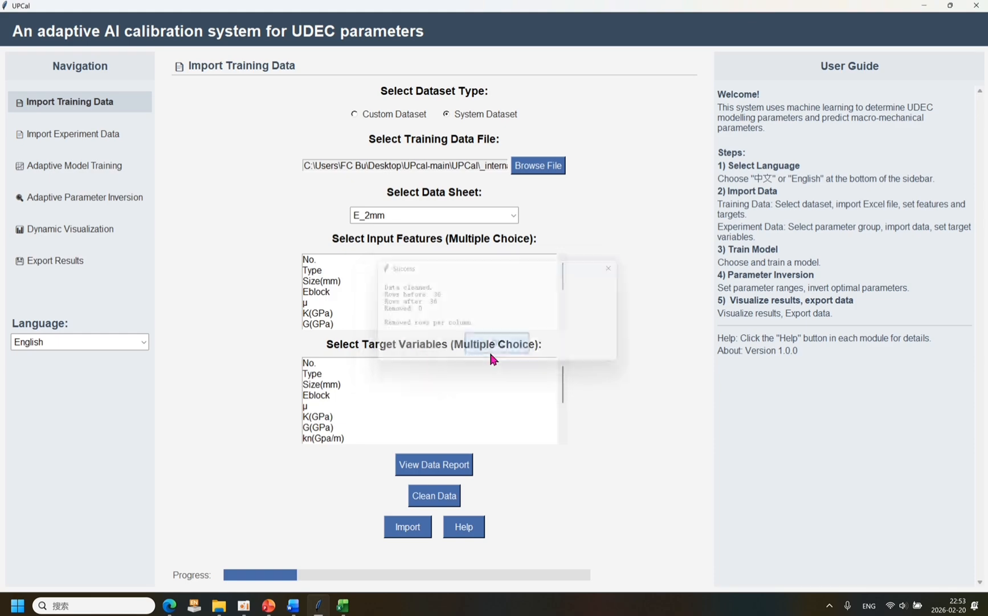
click(513, 215)
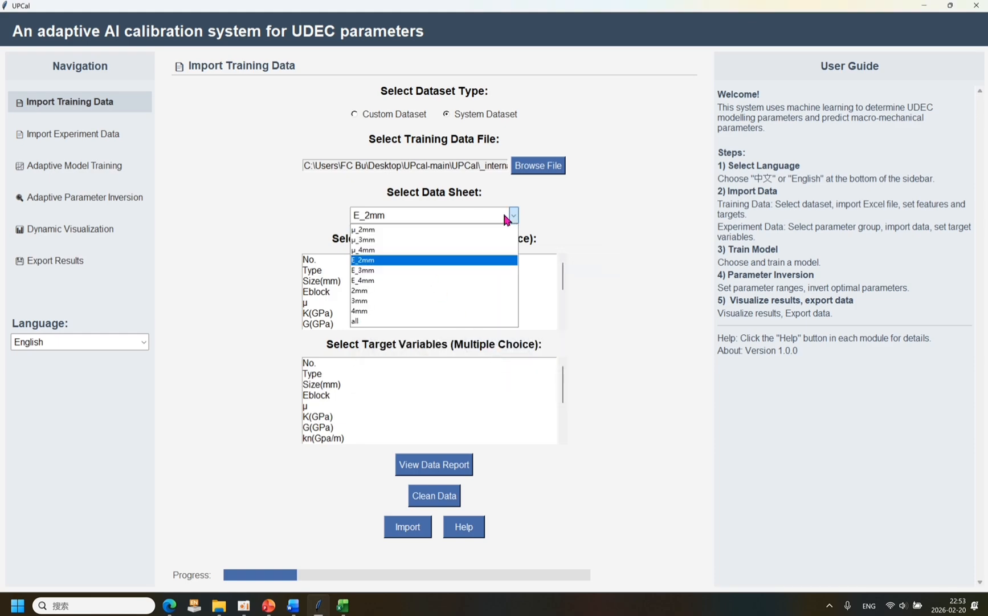
click(370, 229)
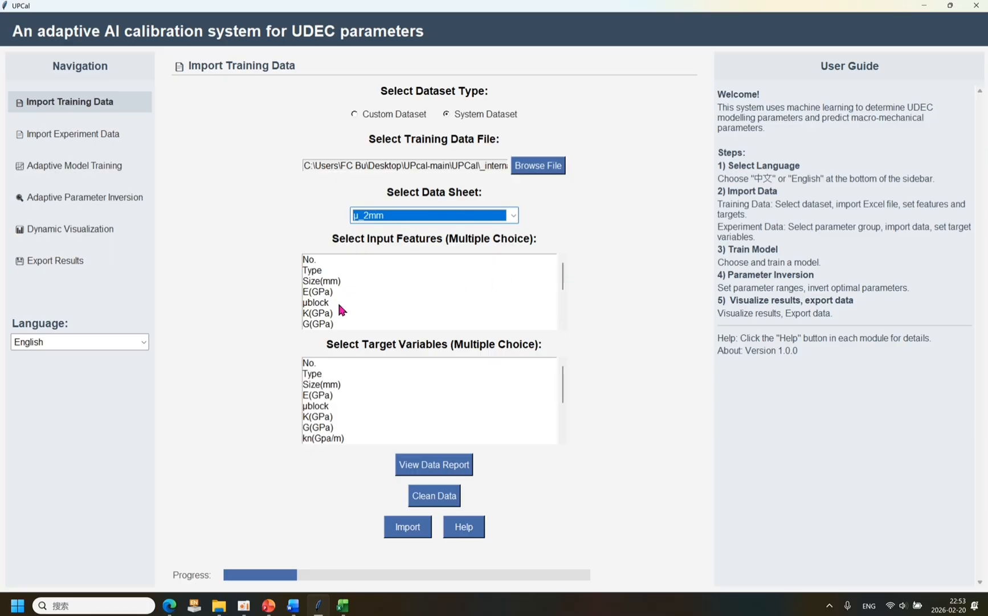
Consult the modelling and modelled parameters diagram in the browser, then select μblock and kn/ks as the training input features.
click(169, 605)
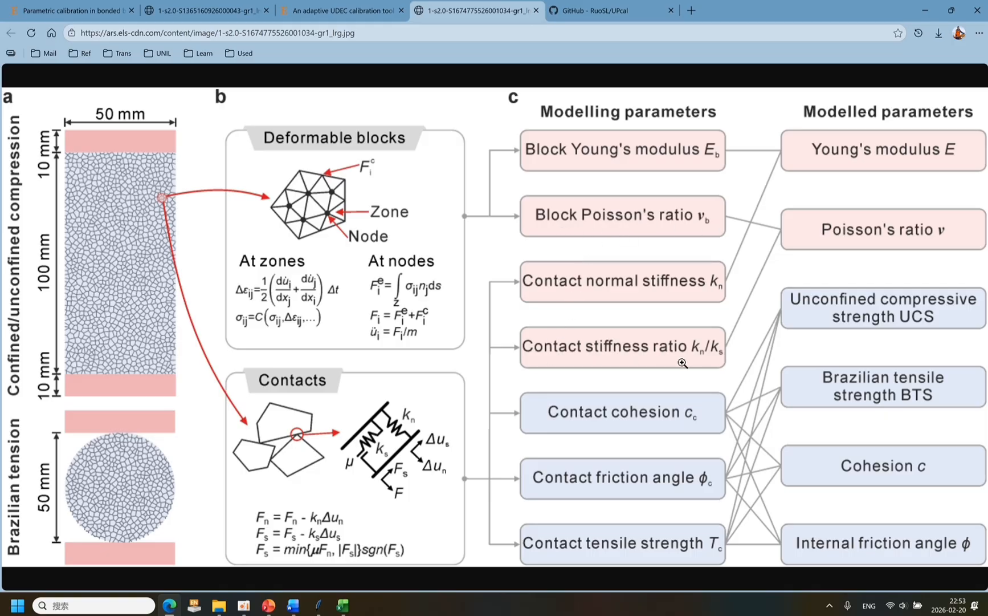
click(925, 11)
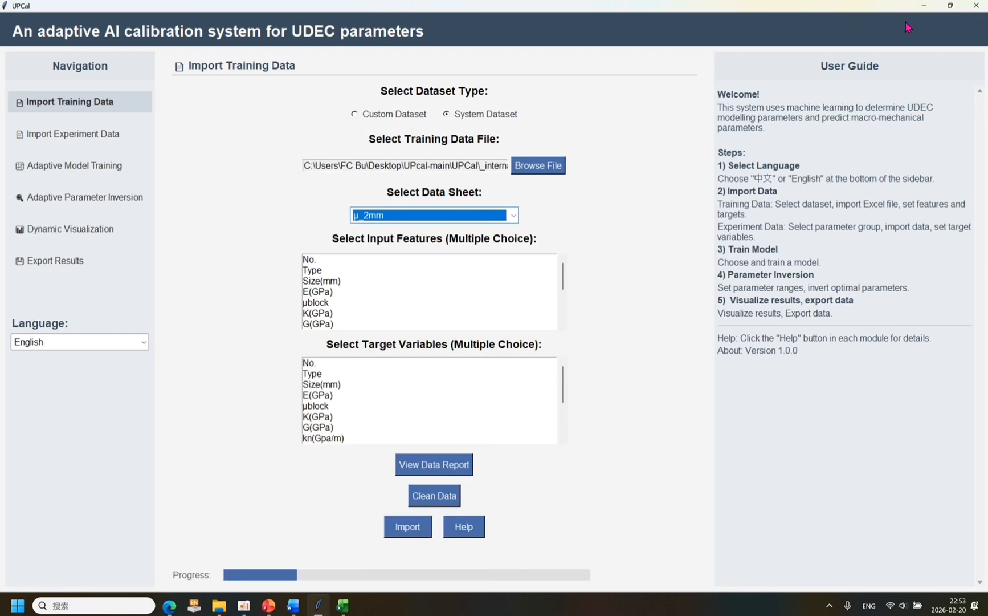
click(334, 301)
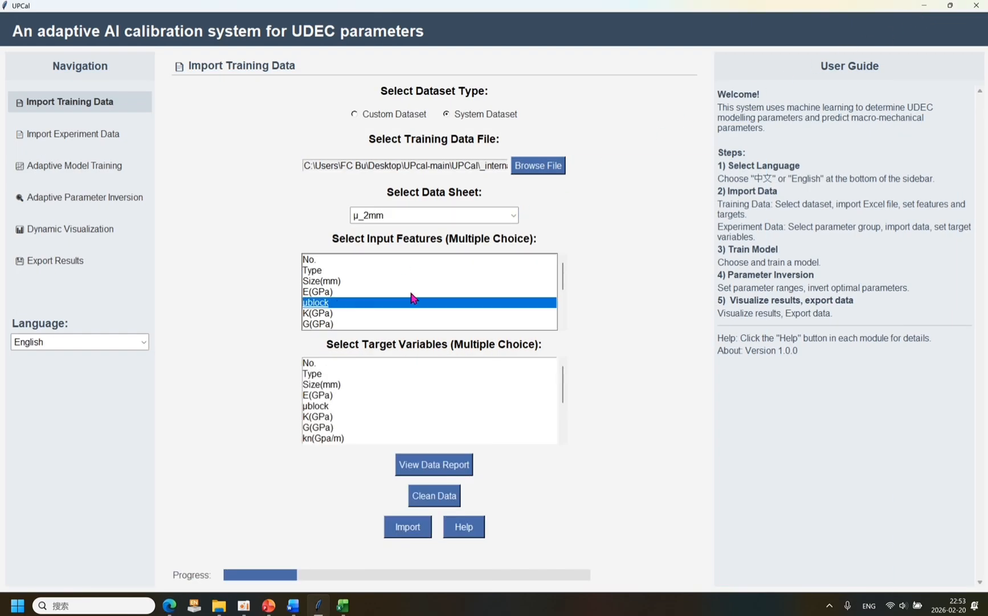
drag(564, 272, 564, 286)
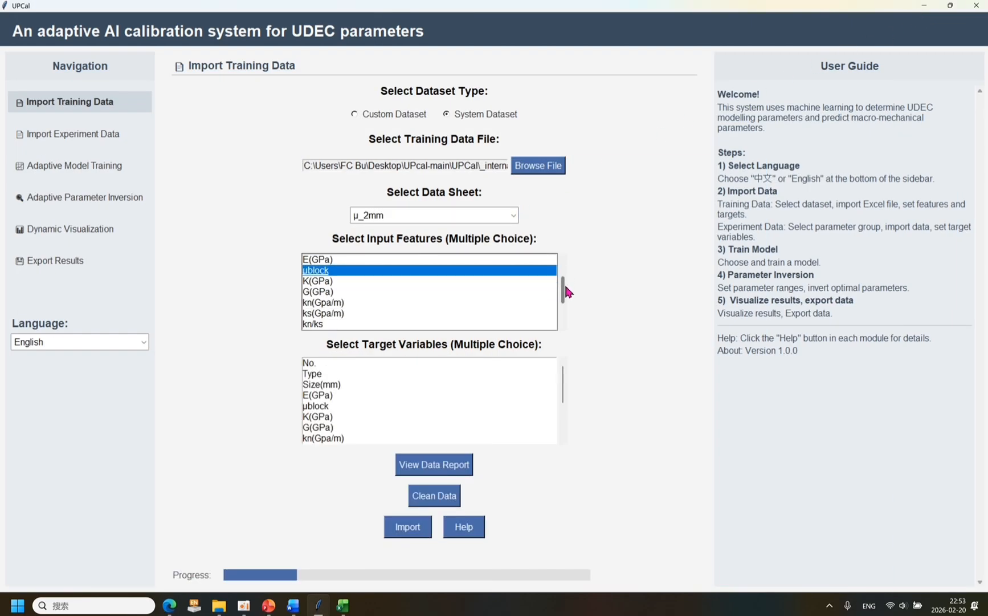
click(345, 330)
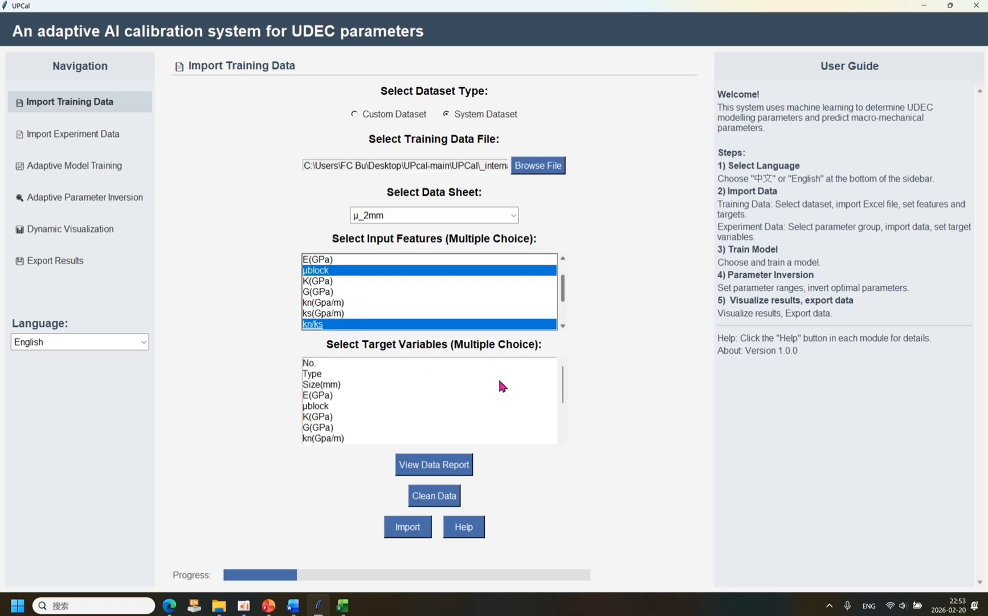
Select μ as the target variable and import the training data.
drag(562, 370, 564, 402)
click(364, 438)
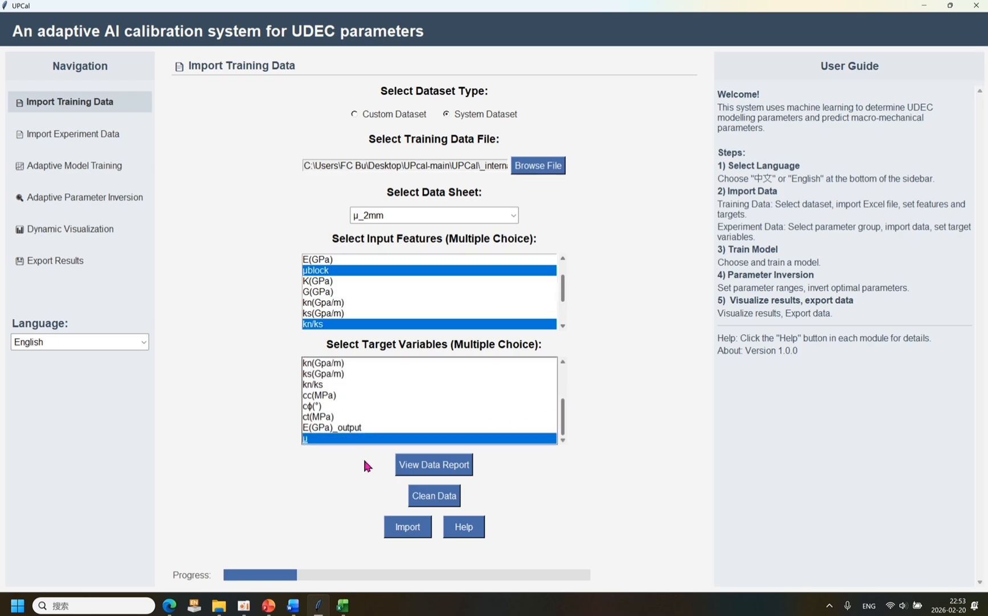
click(408, 527)
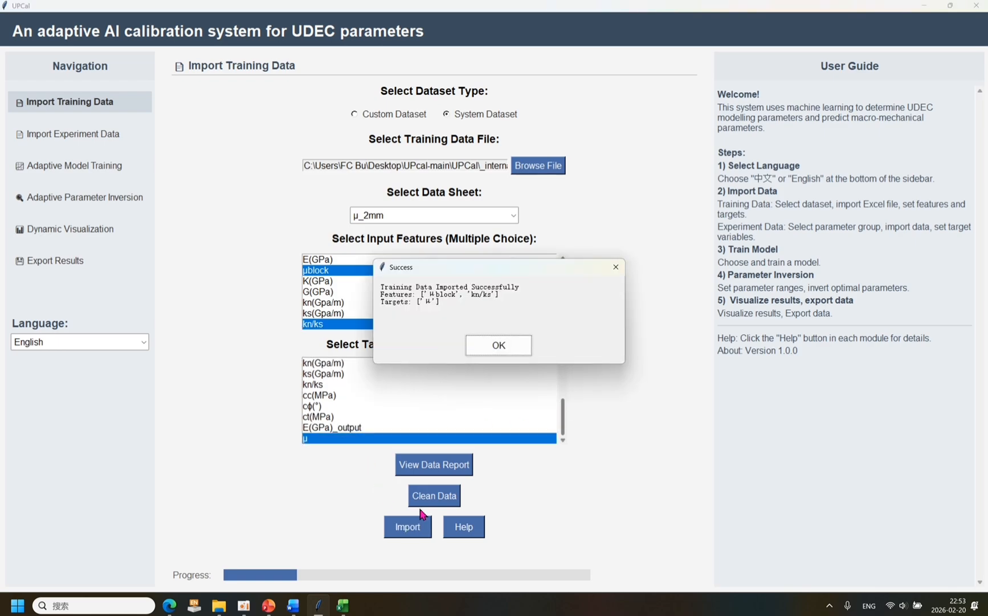
click(499, 345)
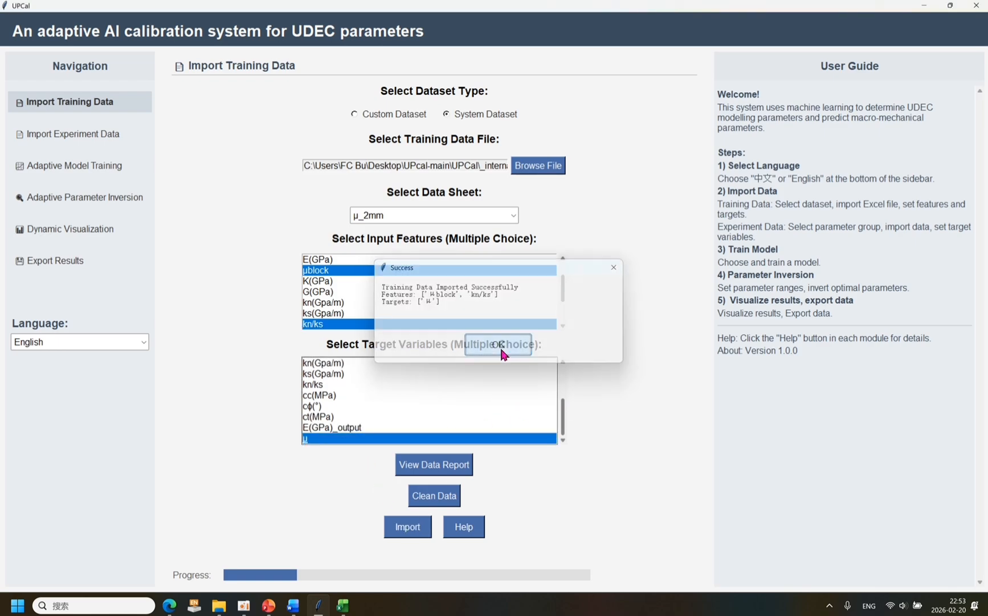
Import the experiment data for the six-parameter μ group from the Igneous rocks sheet, with μ as the target variable.
click(89, 137)
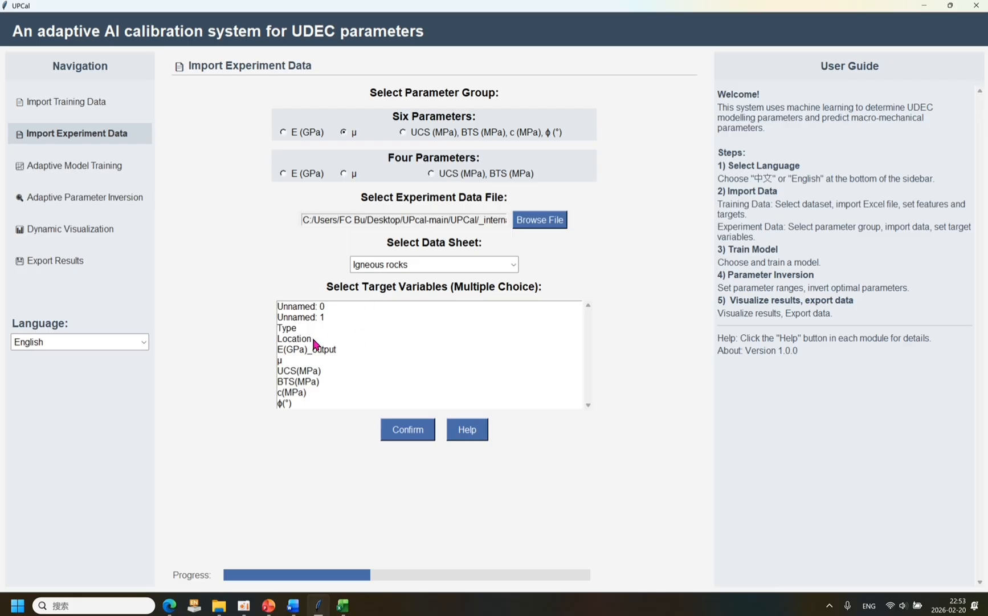
click(346, 360)
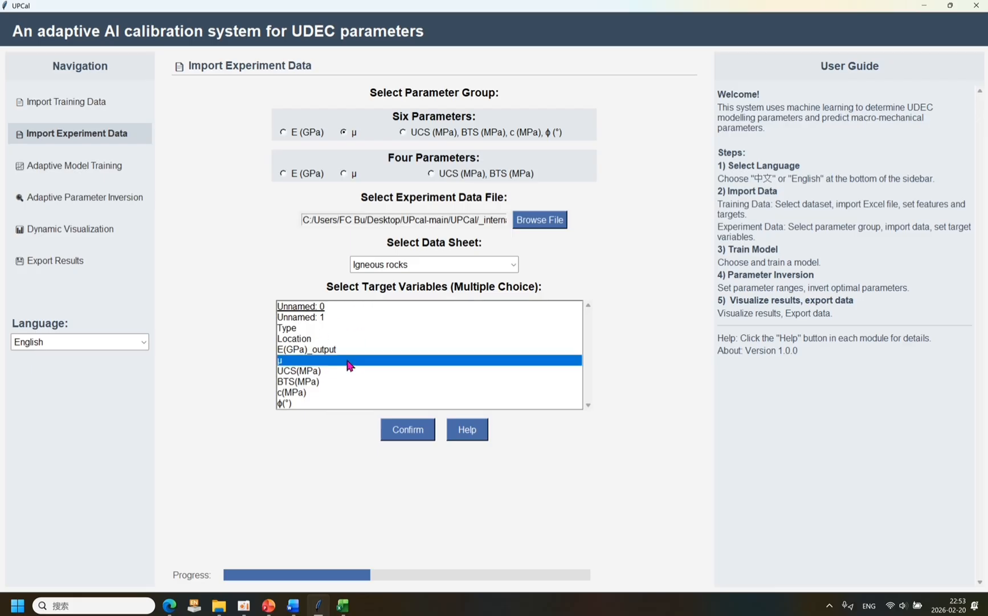
click(400, 437)
click(499, 345)
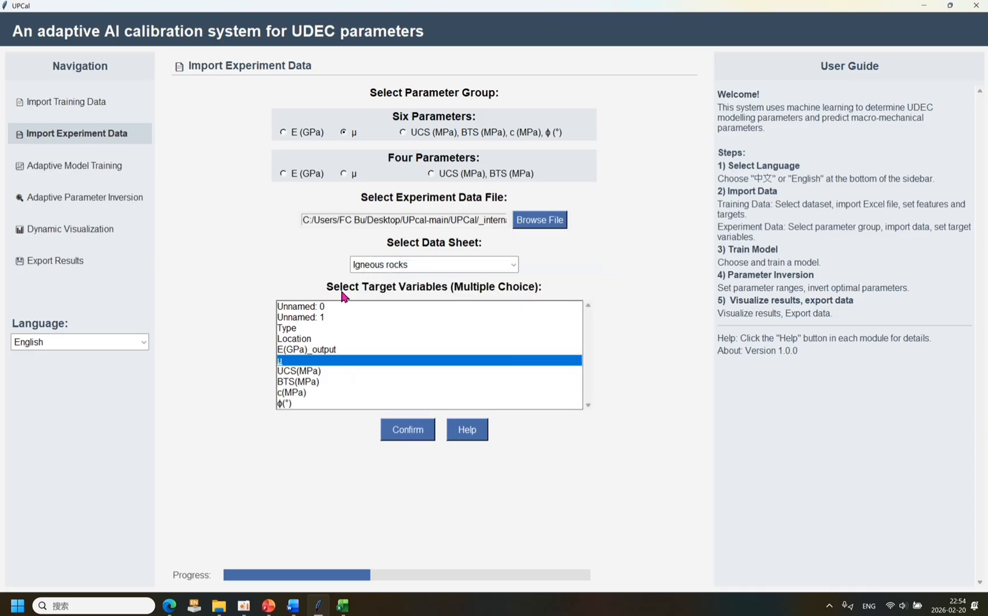
Train the Deep Neural Network (DNN) model on the imported μ data.
click(74, 166)
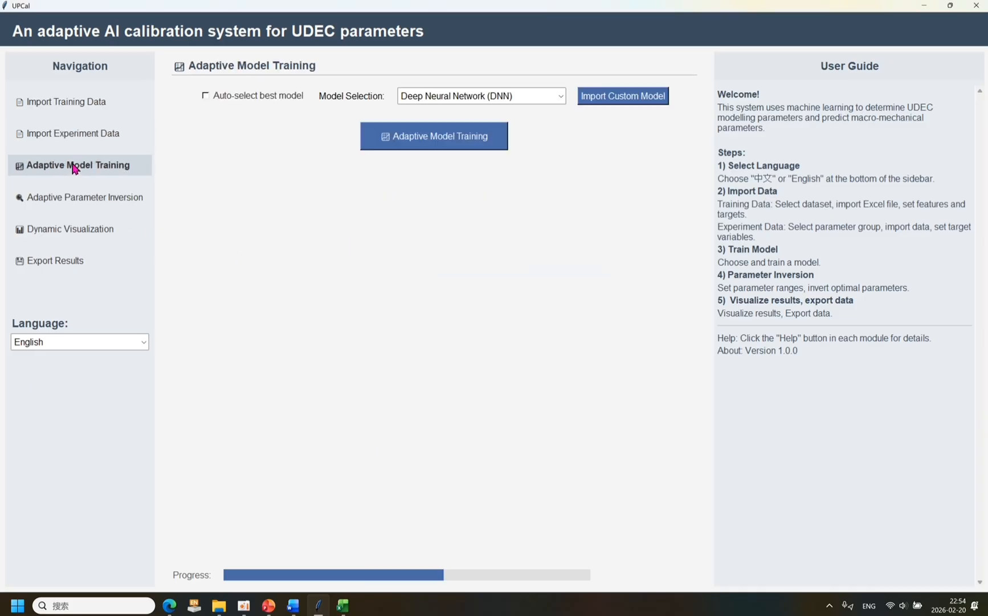
click(425, 147)
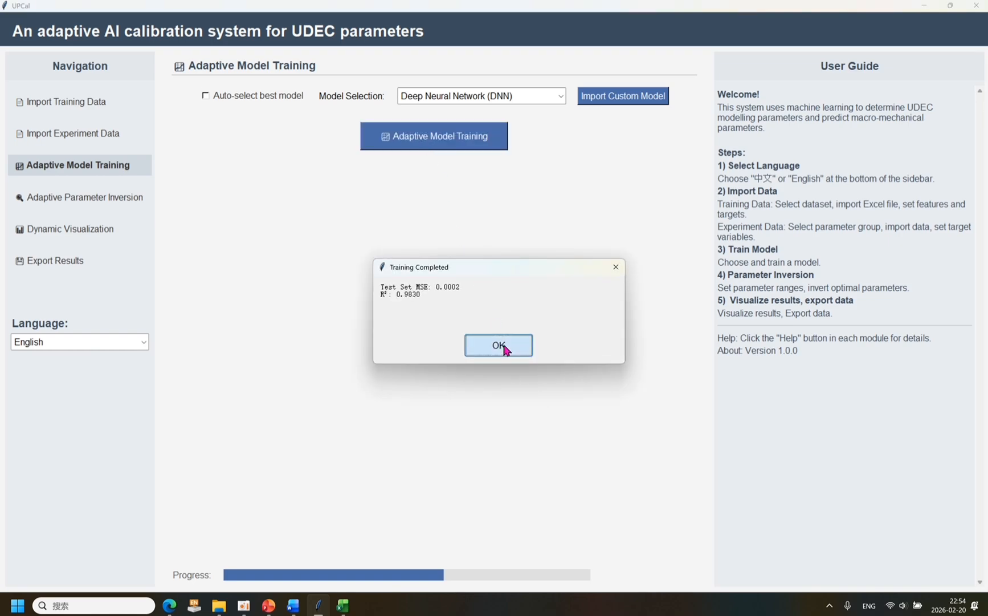
click(502, 345)
Set up hypothetical input parameter ranges for 2 variables in Adaptive Parameter Inversion and widen the dialog to reveal the step size fields.
click(137, 201)
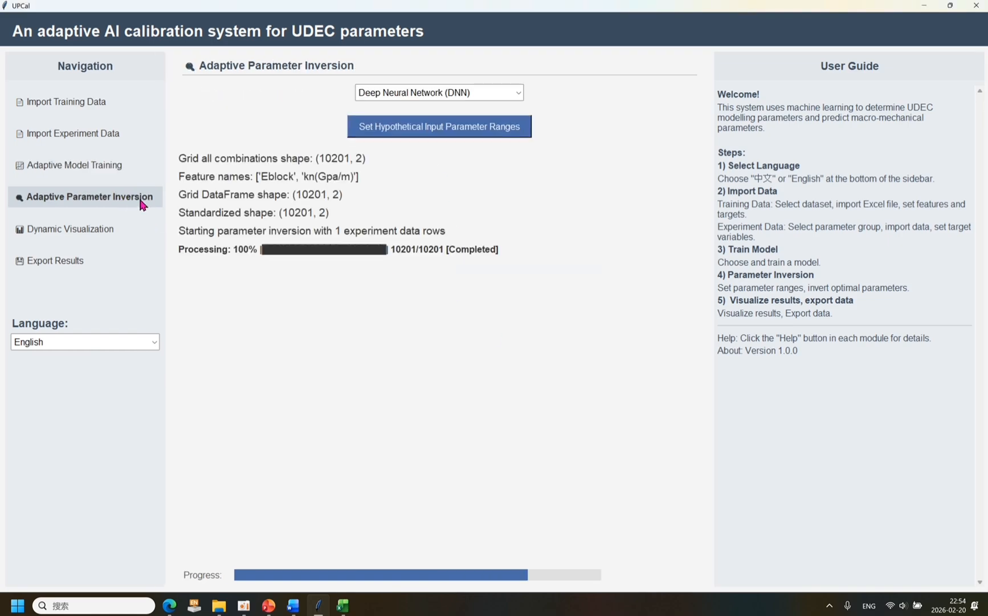
click(386, 134)
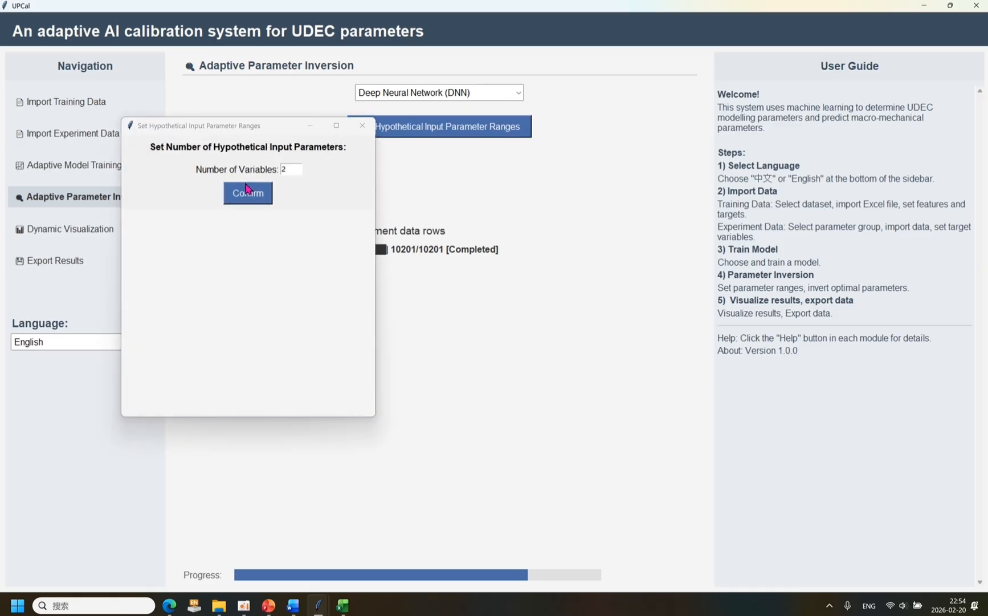
click(249, 200)
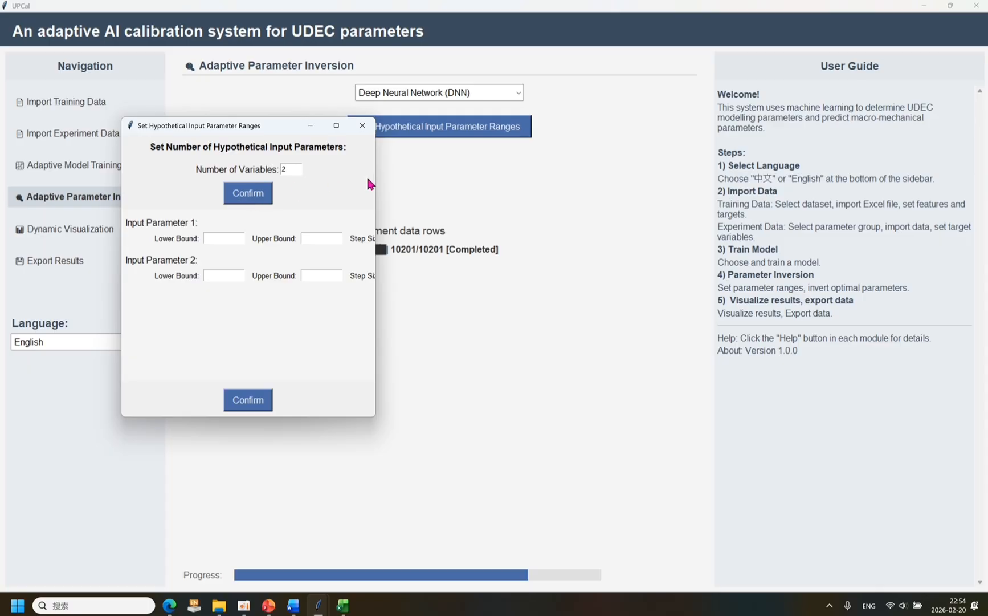
drag(375, 186, 447, 185)
Show Table 1 of the ScienceDirect article in the browser and place the parameter ranges dialog below its deformation-determining parameters.
click(169, 605)
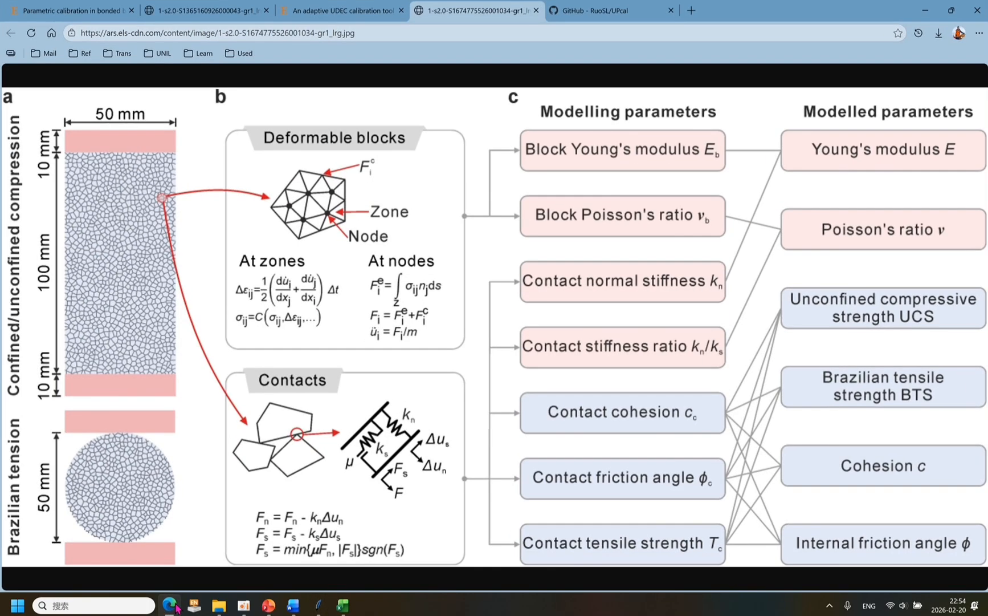
click(195, 12)
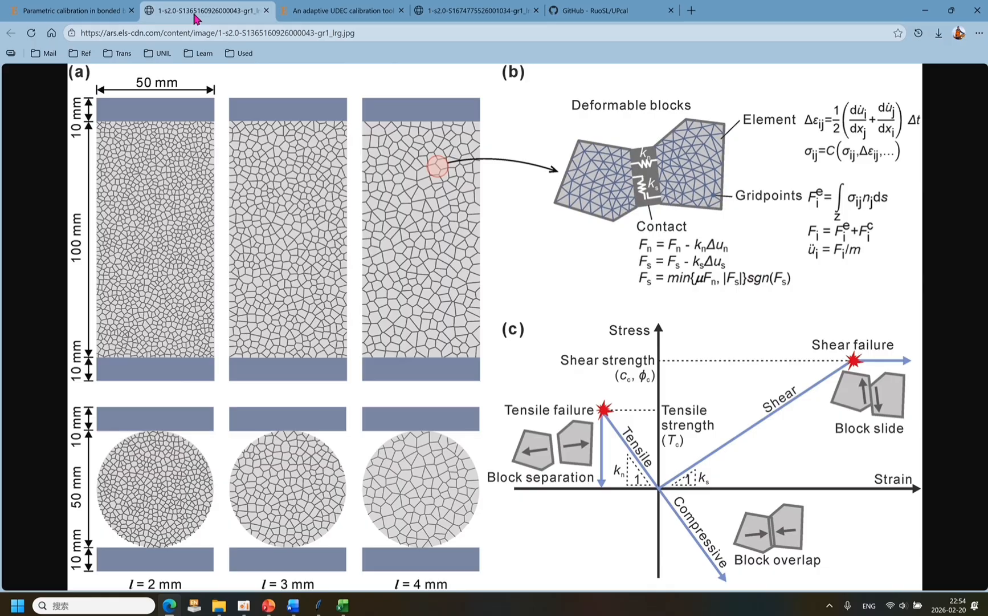
click(89, 13)
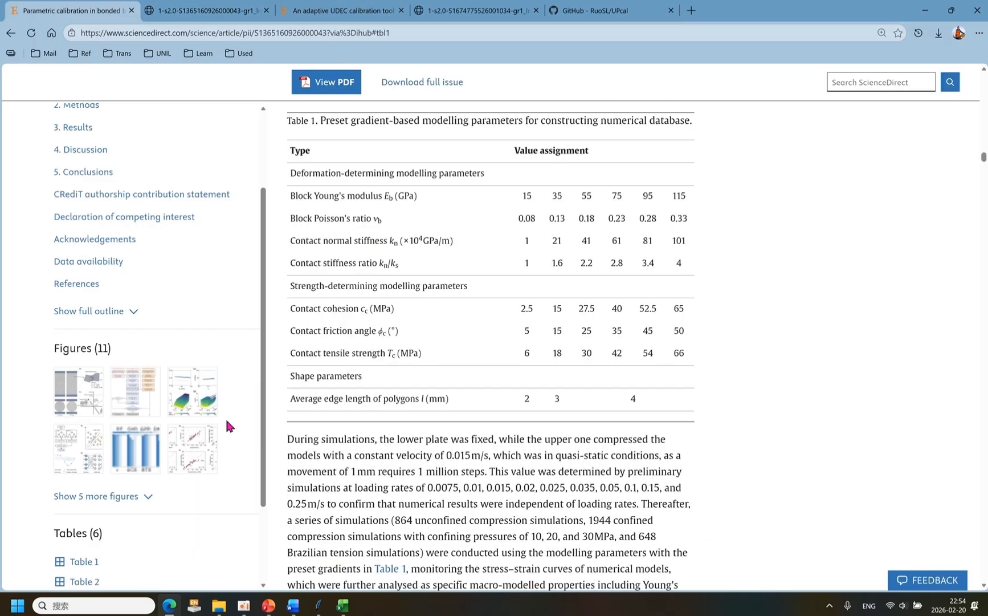
mouse_move(318, 605)
click(370, 557)
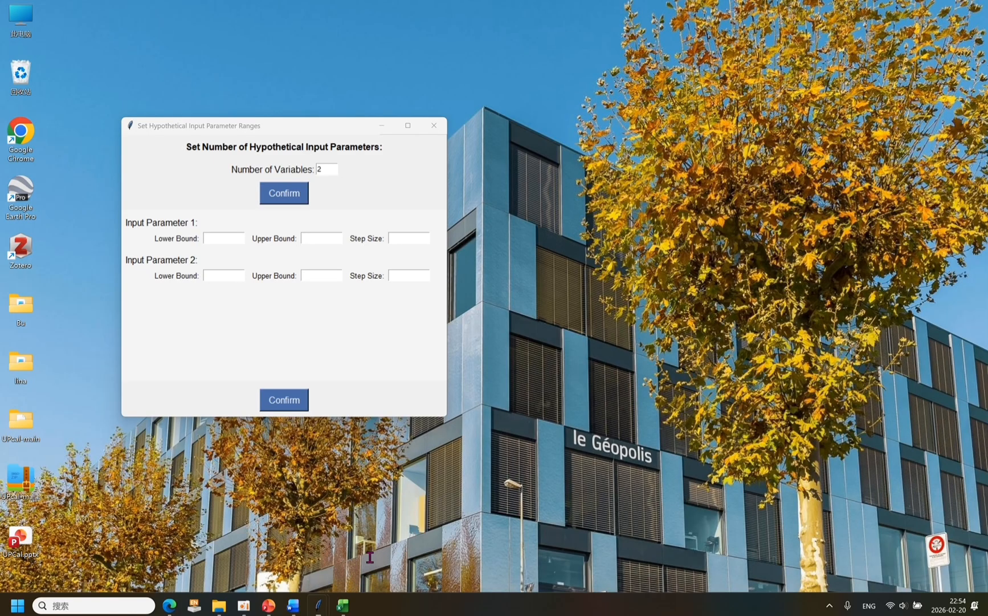
drag(306, 125, 417, 292)
Enter the Table 1 ranges with lower bounds 0.08 for parameter 1 and 1 for parameter 2, save them and run the inversion.
click(339, 400)
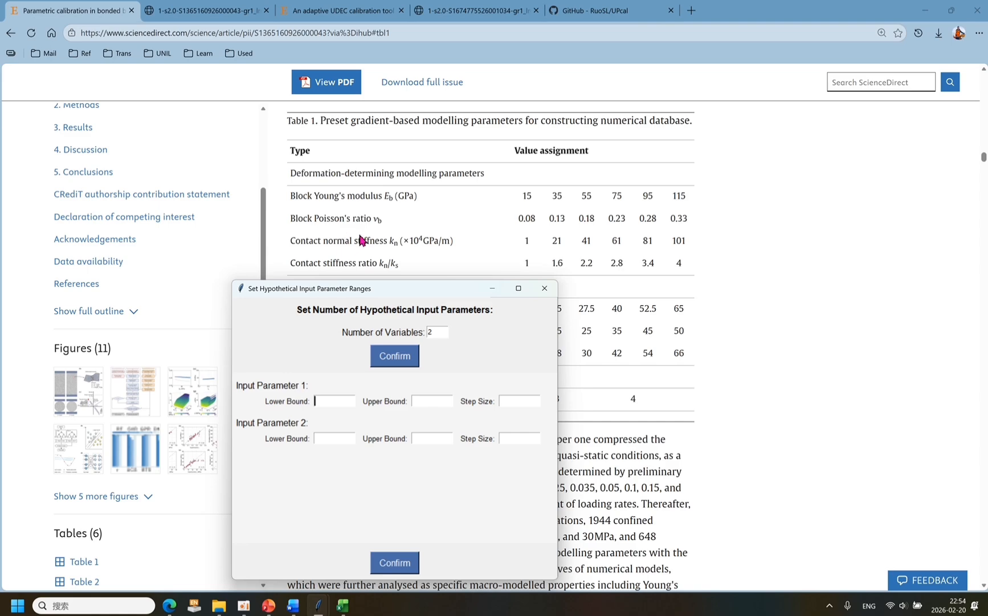
text(0.08)
key(Tab)
text(0.)
key(Tab)
click(348, 443)
text(1)
click(395, 562)
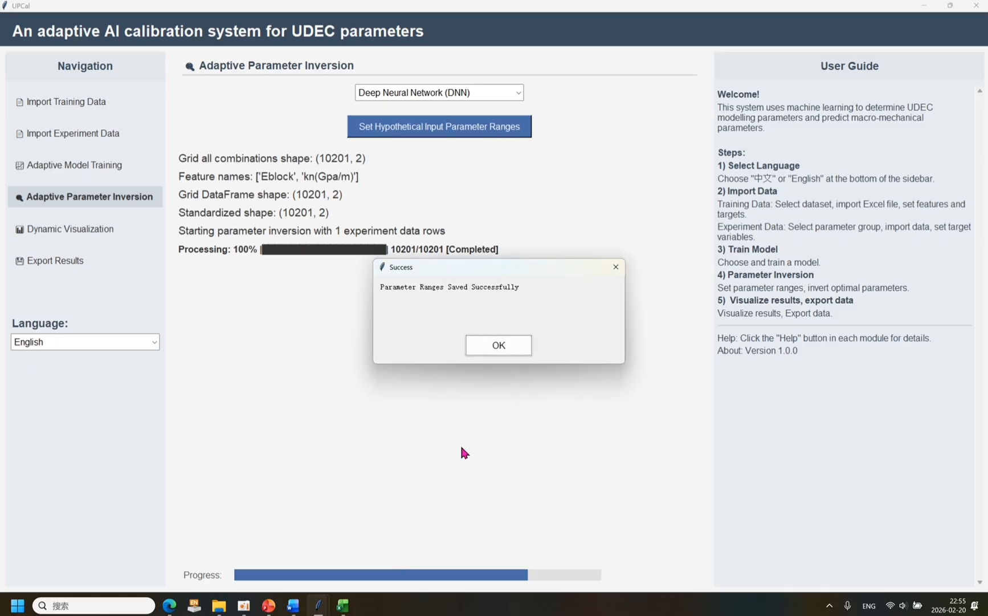
click(518, 342)
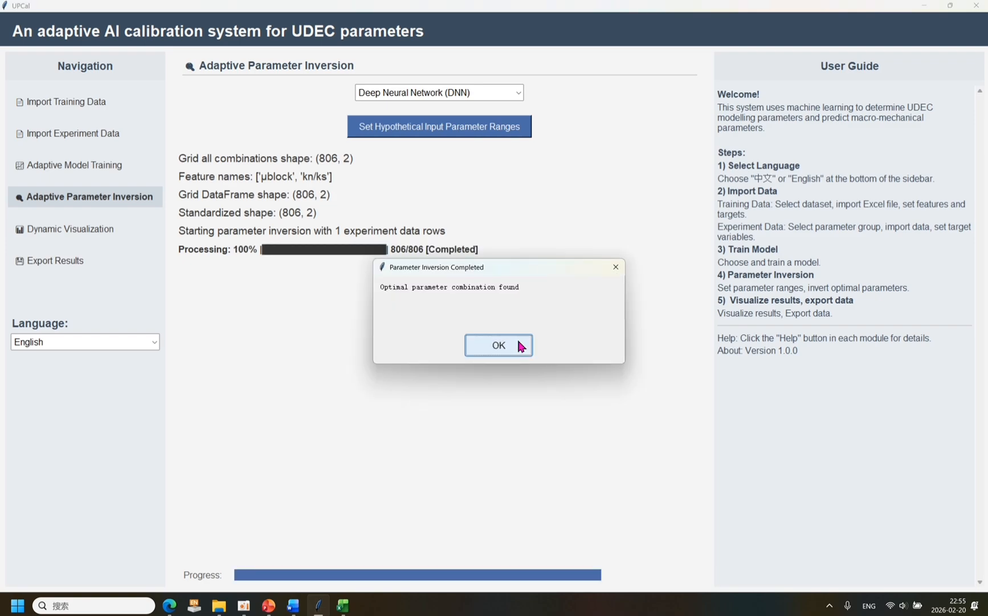
click(520, 345)
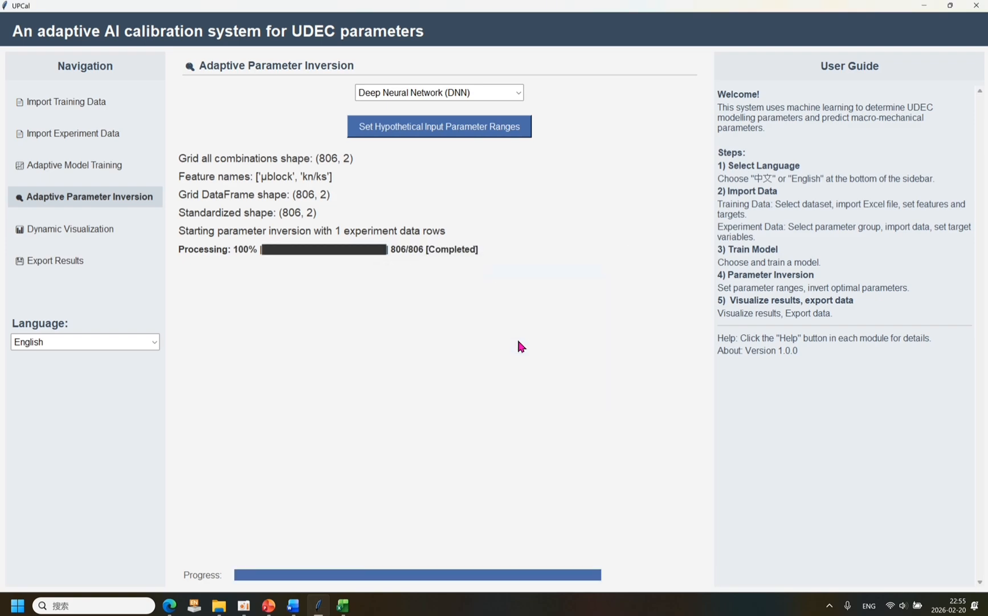
Export the Best Parameter Combination as an Excel file named poisson in the _internal folder.
click(68, 264)
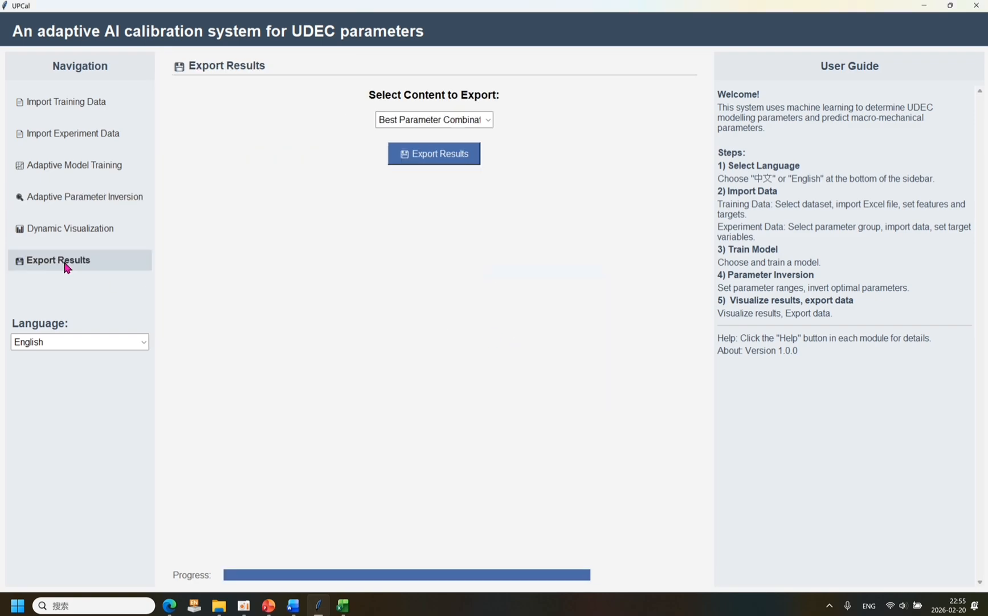
click(442, 157)
text(p)
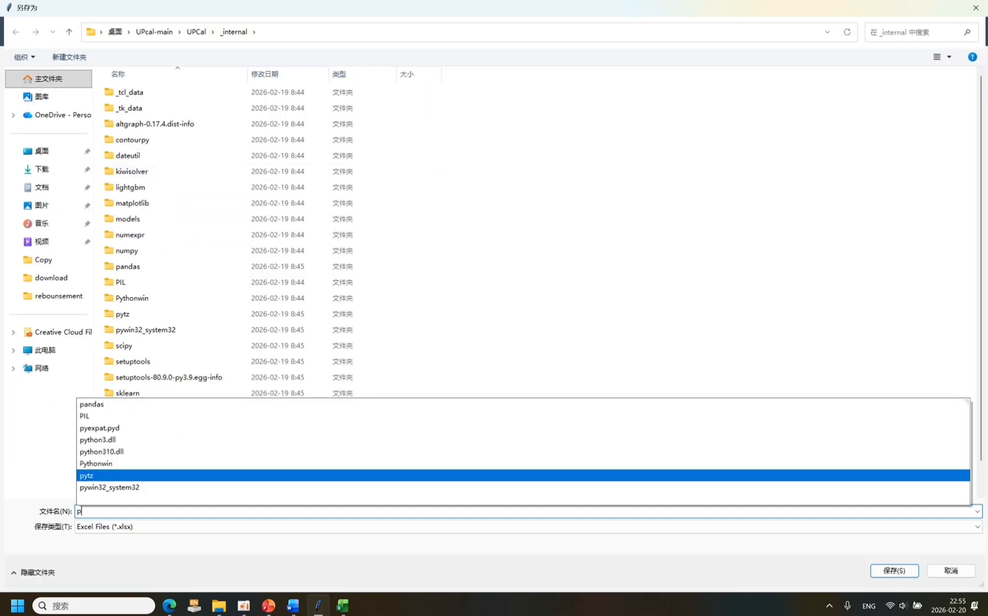
text(ois)
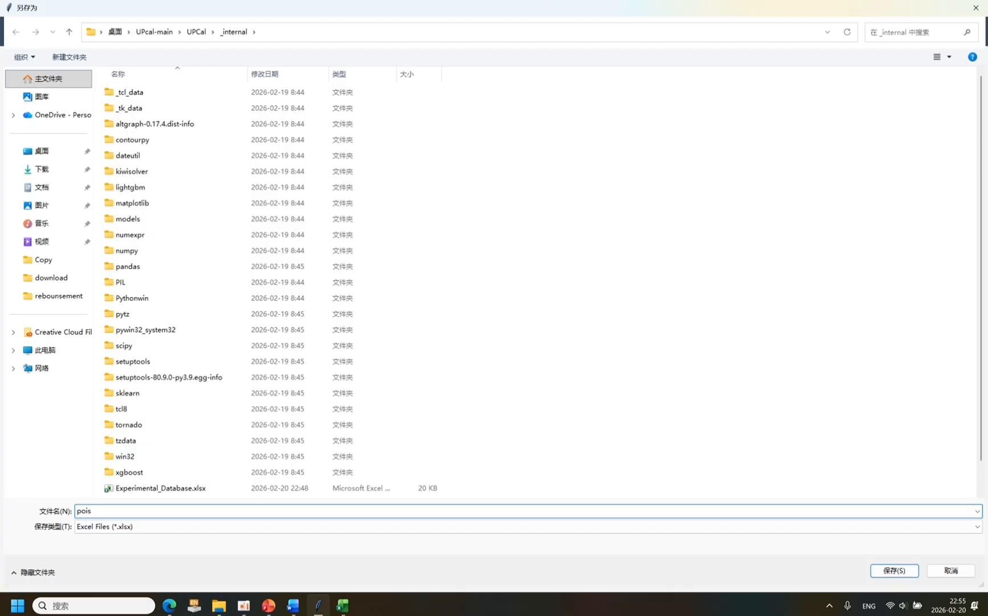
text(son)
key(Return)
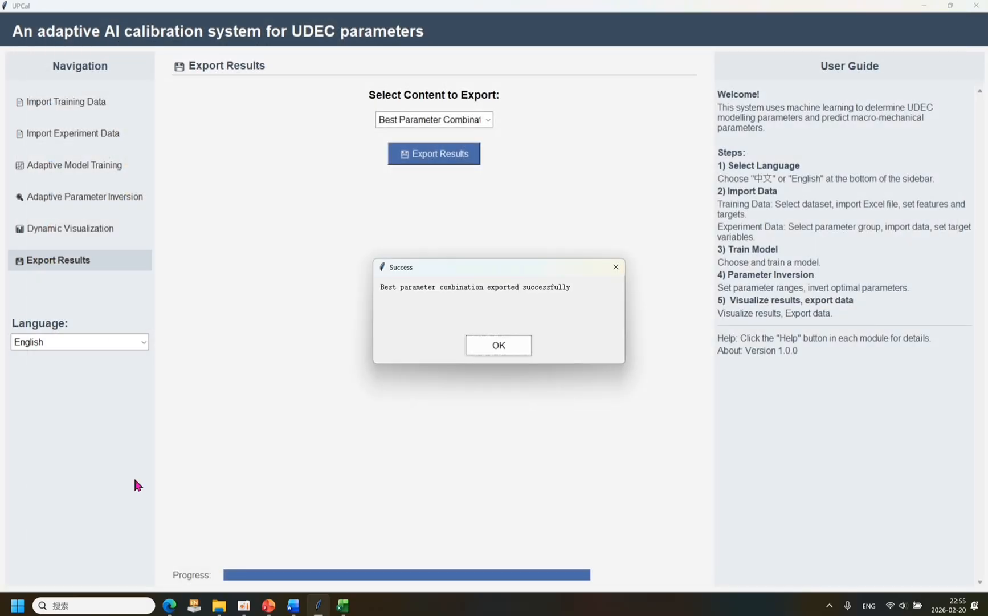
click(516, 348)
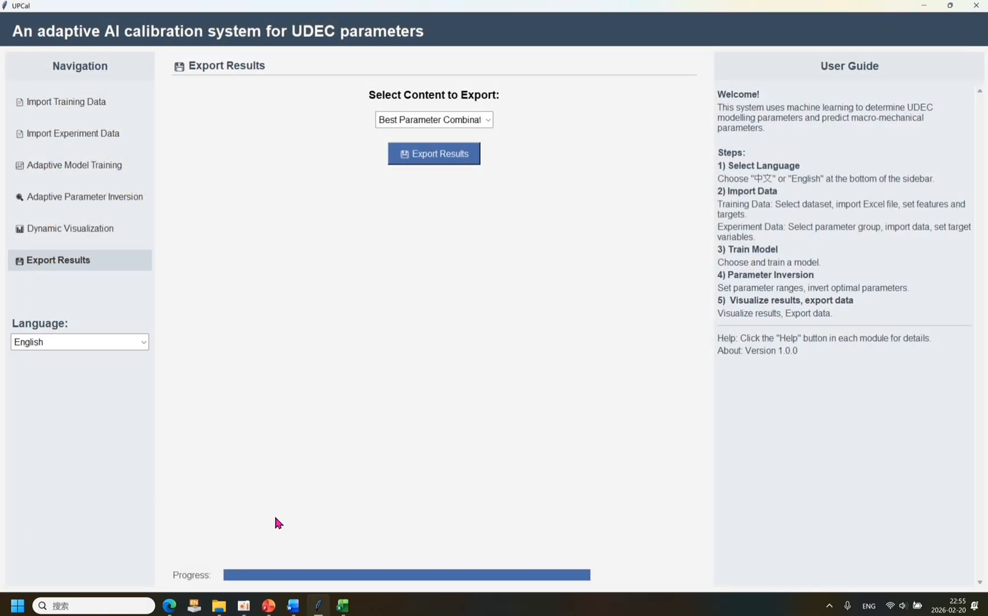
Open poisson.xlsx from the _internal folder and select the grid_inputs value in cell A2 to read it in full.
mouse_move(222, 603)
click(214, 567)
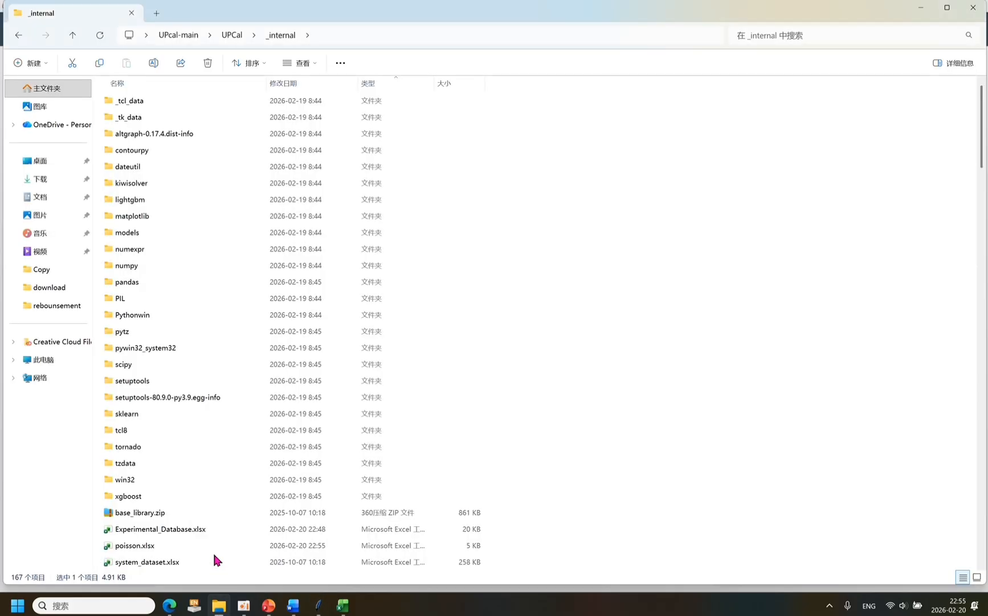
click(213, 550)
double_click(213, 546)
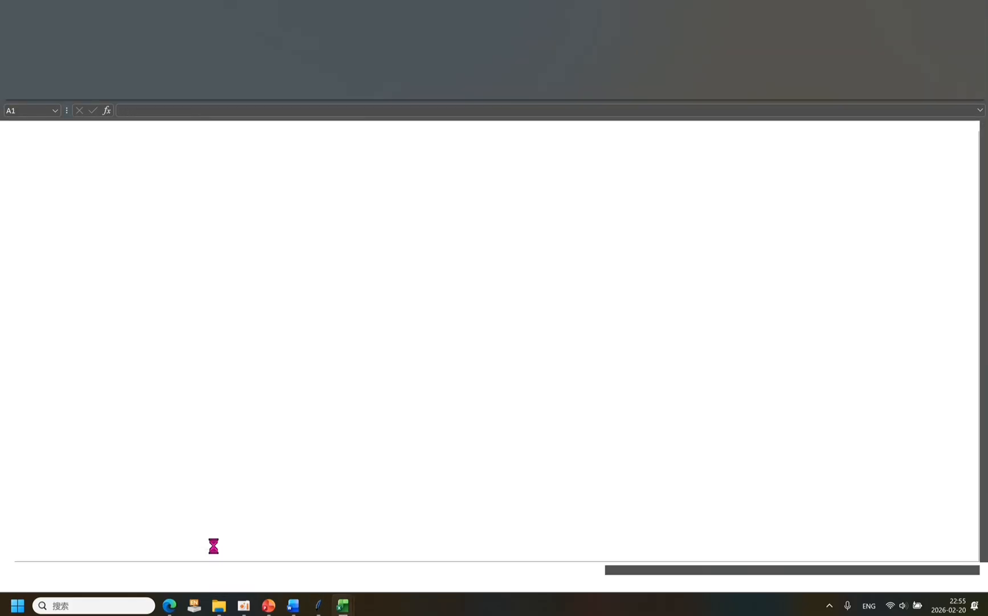
click(45, 148)
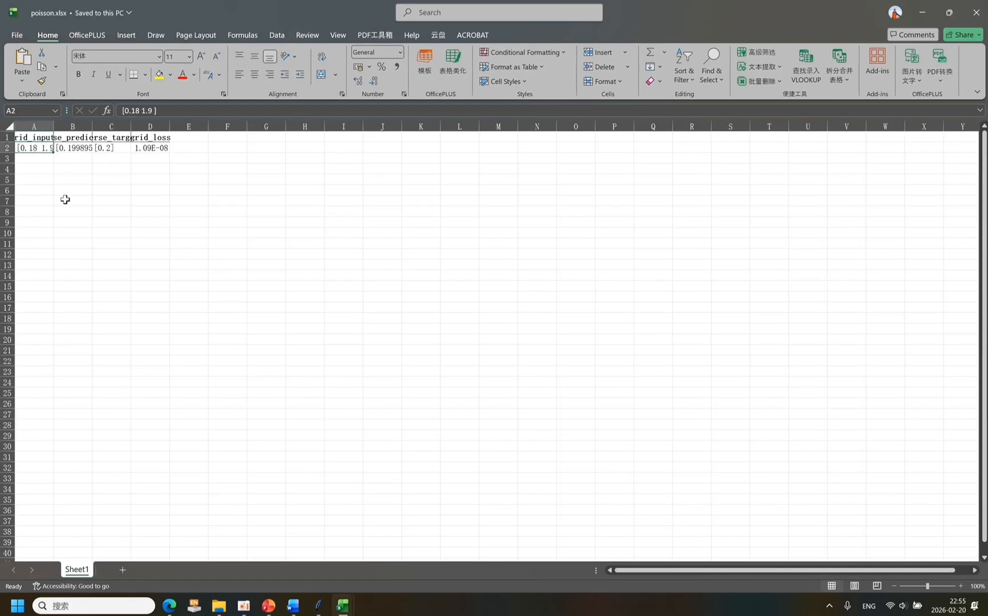
Widen the grid_inputs column to show its full value and place the UDECparameters.docx window beside it over the spreadsheet.
scroll(65, 199, up, 9)
drag(125, 134, 174, 134)
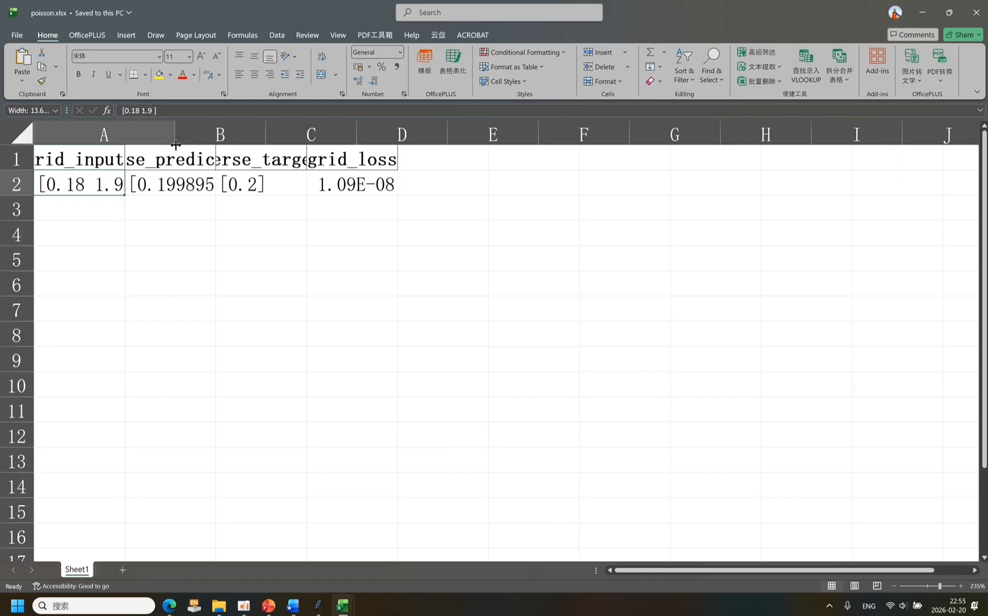
click(293, 605)
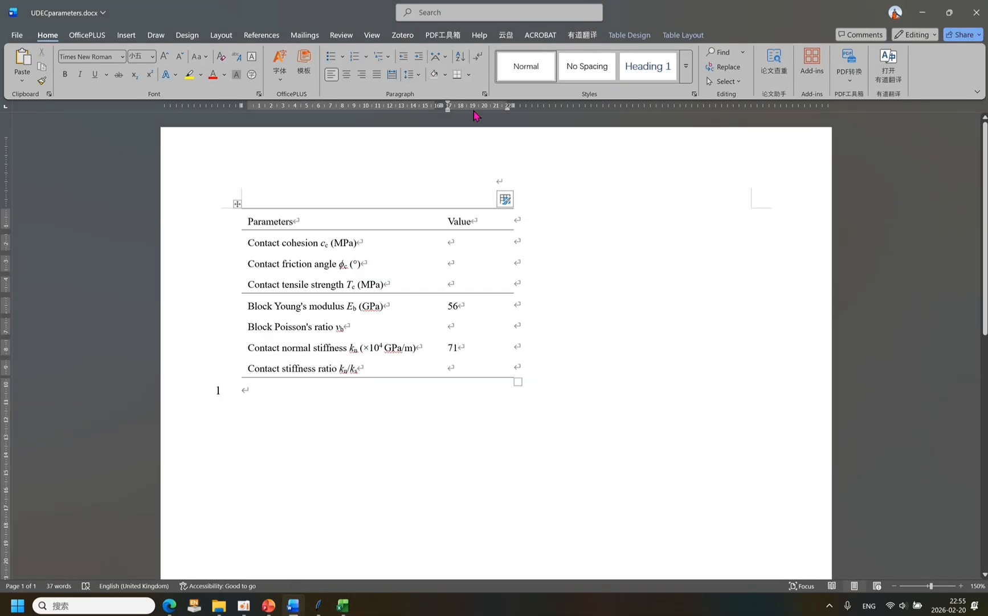
drag(350, 21, 512, 73)
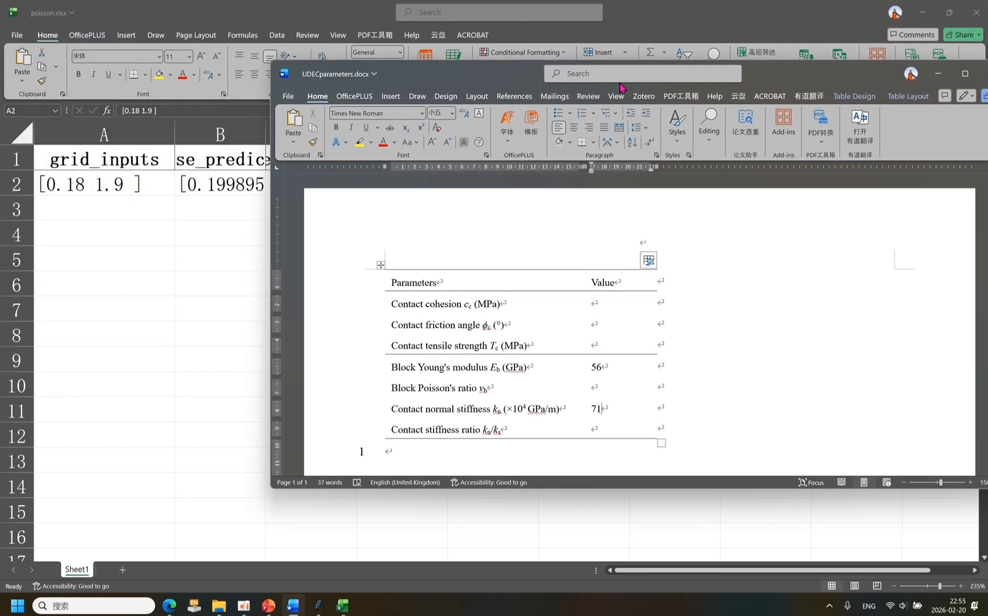
Record 0.18 for block Poisson's ratio and 1.9 for contact stiffness ratio in the parameter table, and maximize the document window.
click(606, 389)
text(0)
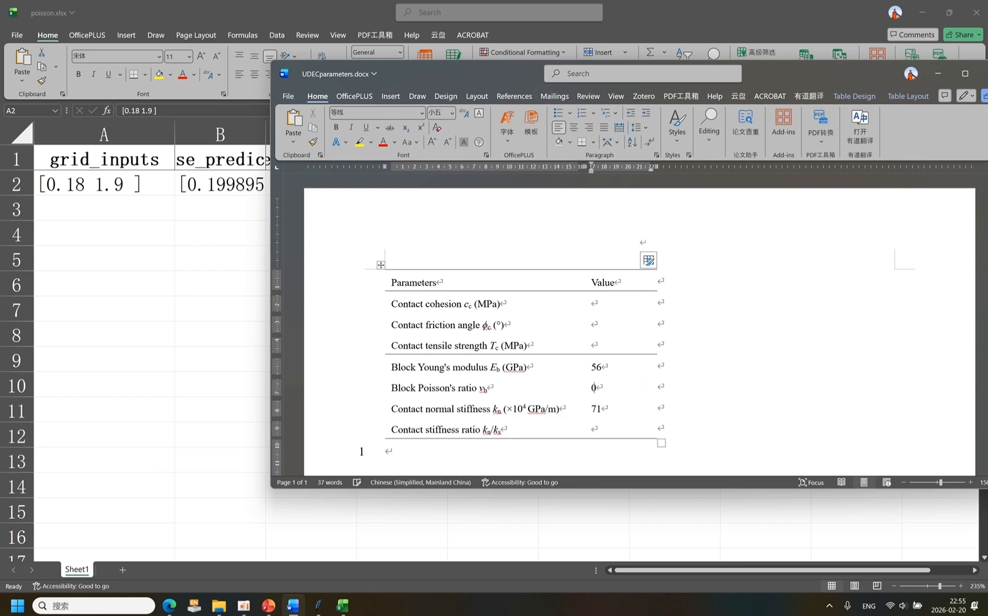
text(.18)
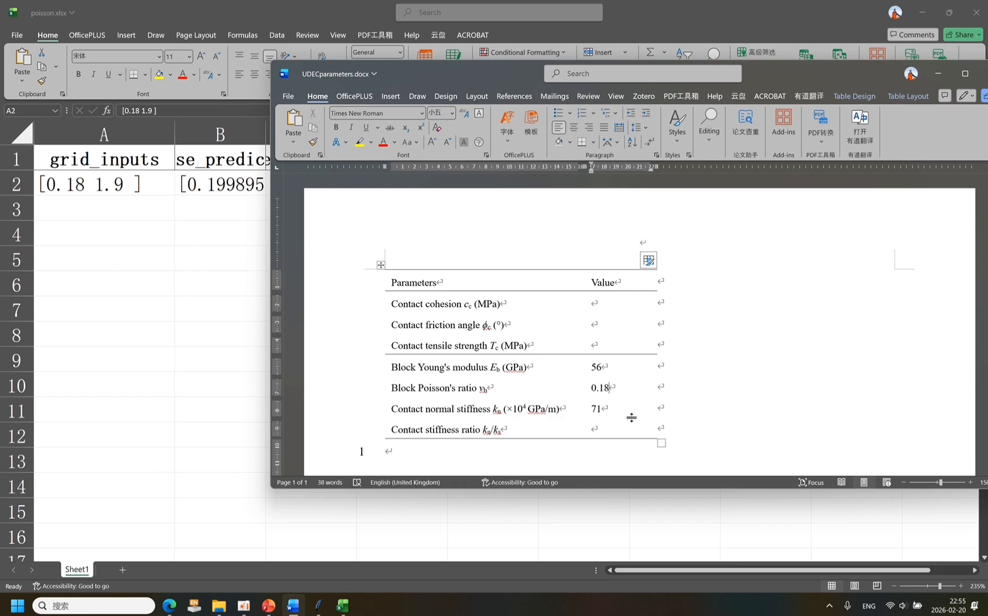
click(623, 432)
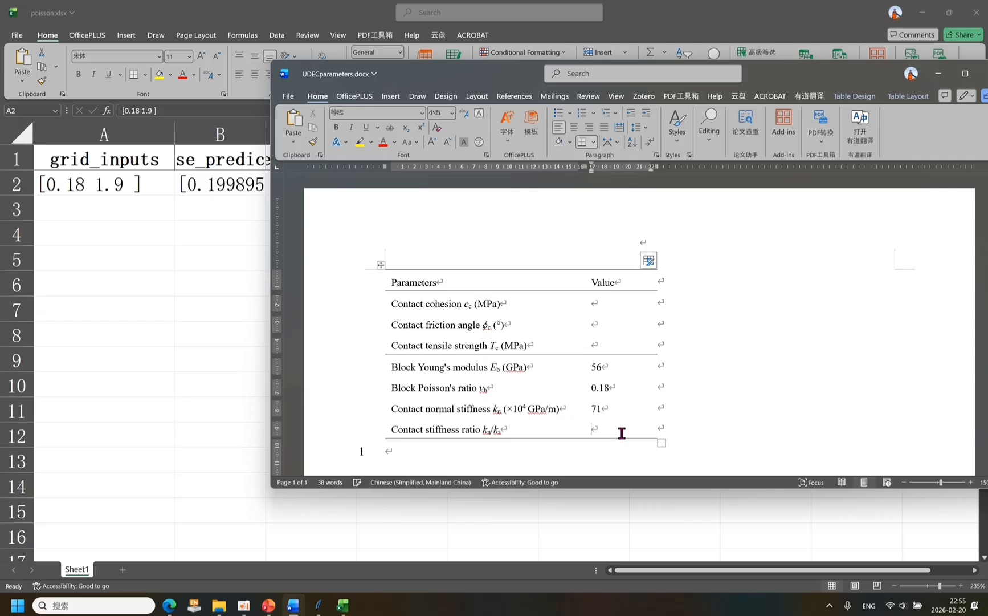
text(1.9)
click(608, 302)
double_click(755, 75)
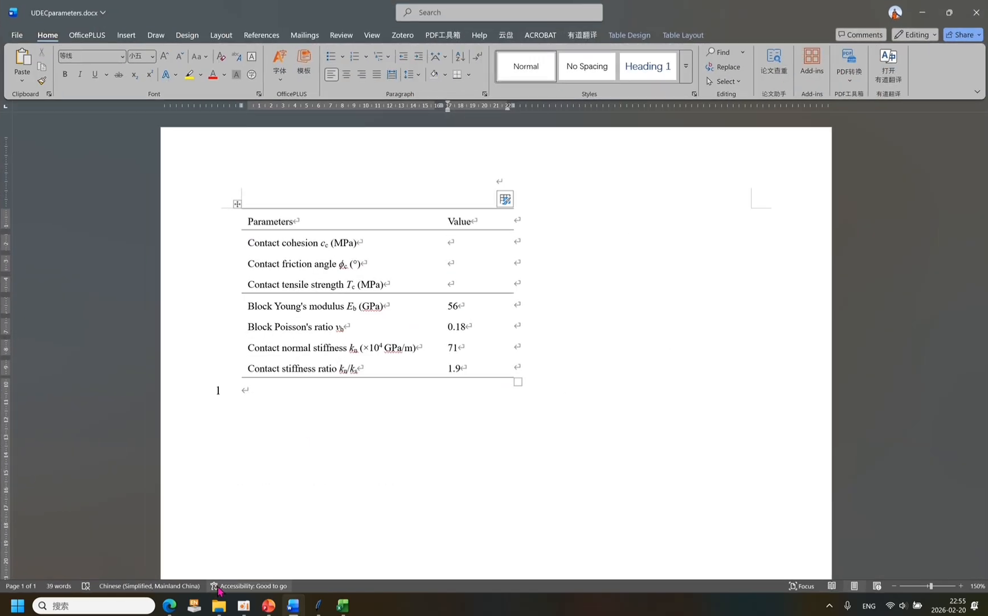
Consult the browser figure linking modelling to modelled parameters, and choose the 2mm training data sheet in UPCal.
click(172, 605)
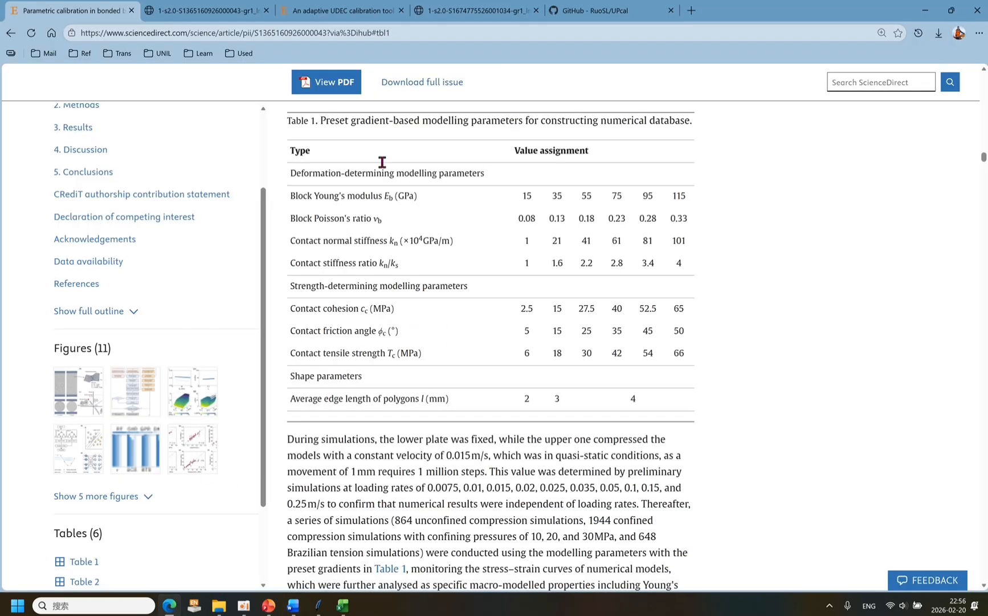
click(482, 18)
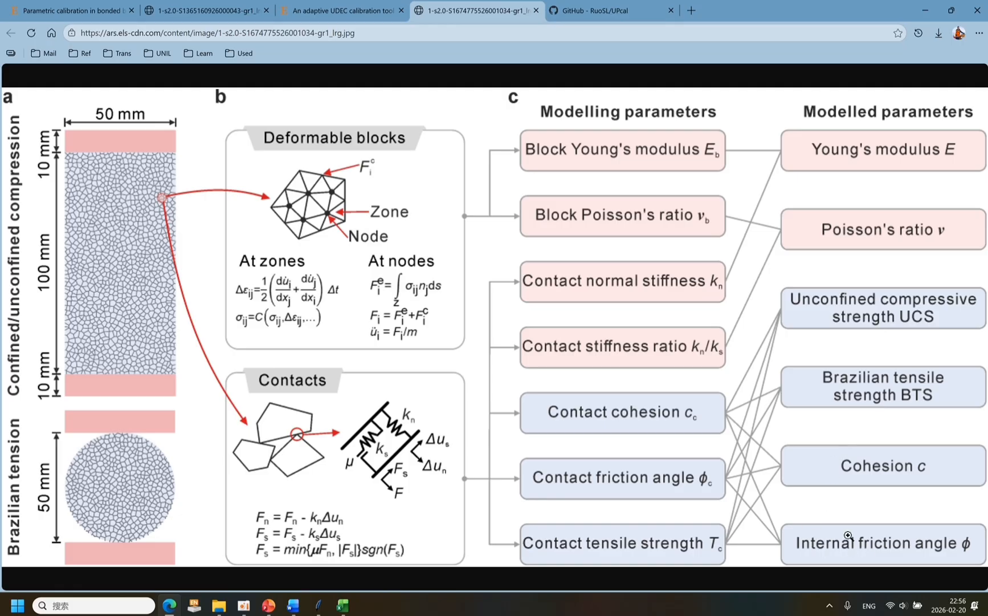
click(318, 602)
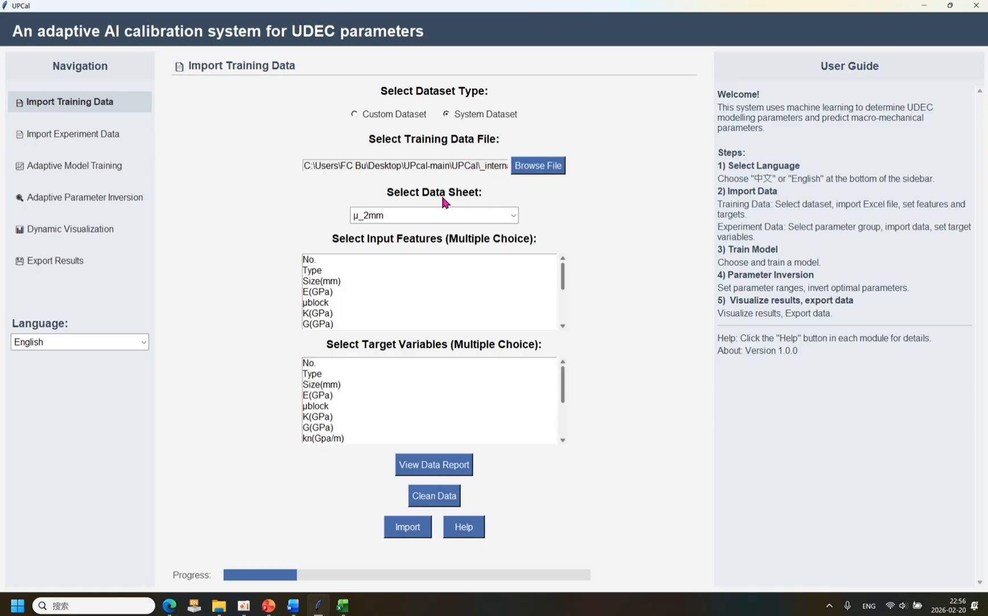
click(513, 216)
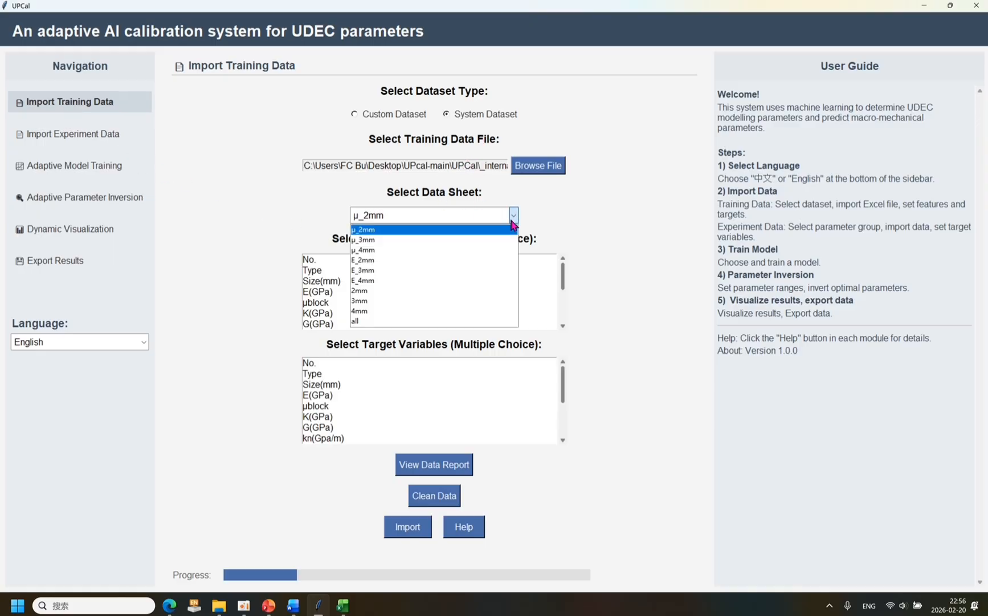
click(416, 291)
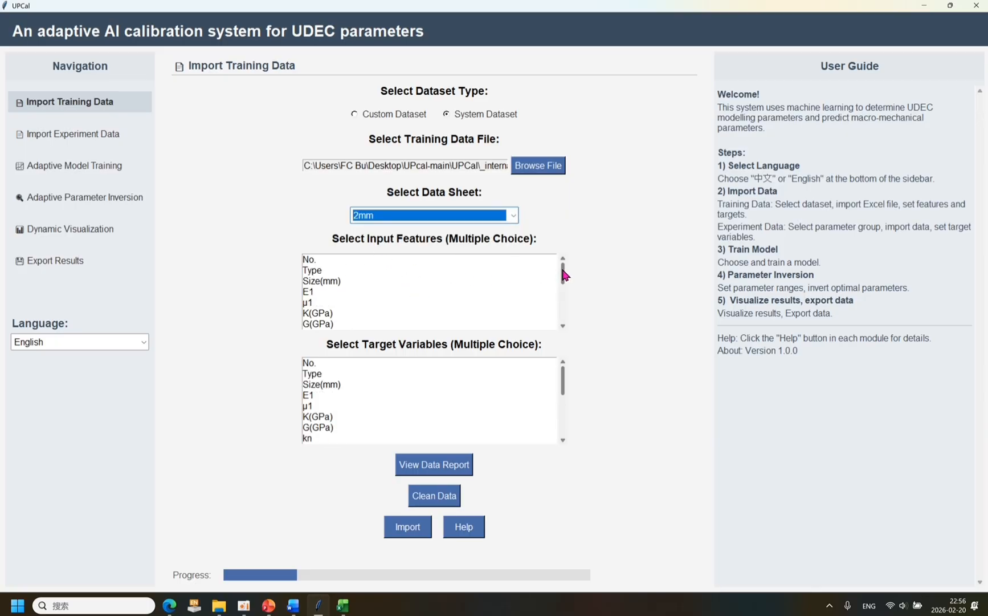
Select cc, cϕ and ct as the input features of the training data.
drag(562, 269, 561, 315)
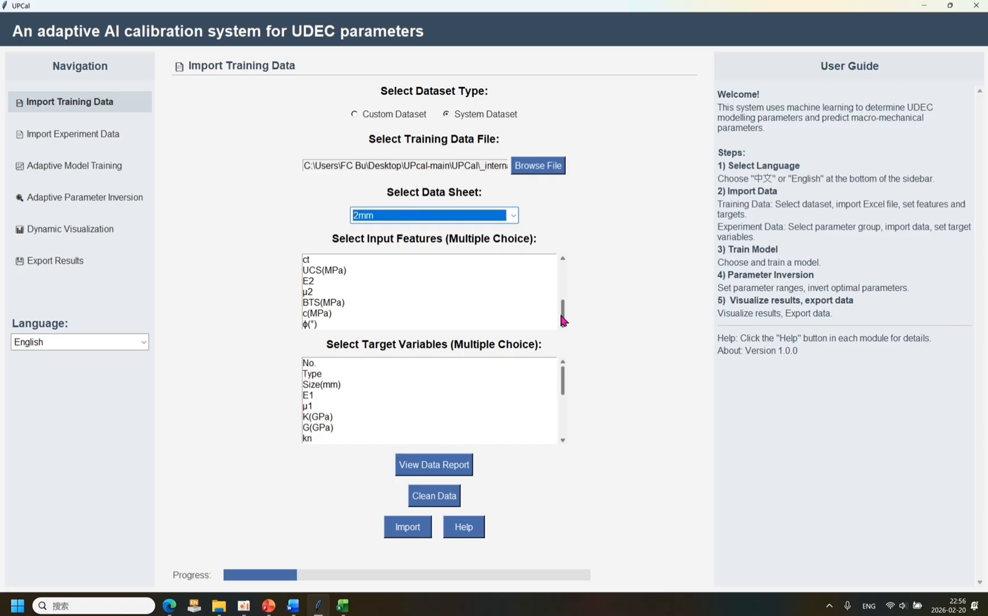
scroll(520, 306, up, 1)
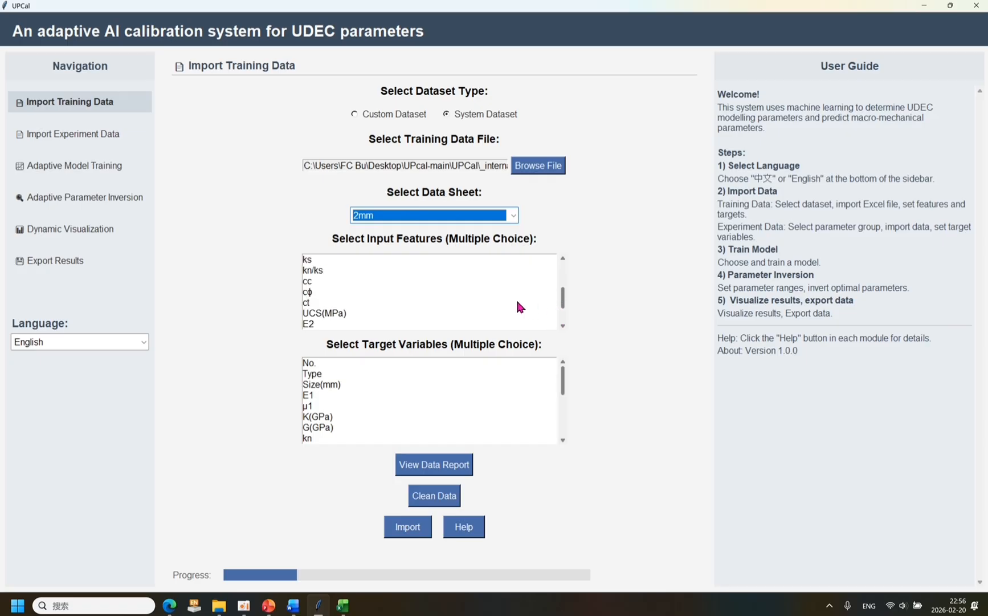
click(322, 280)
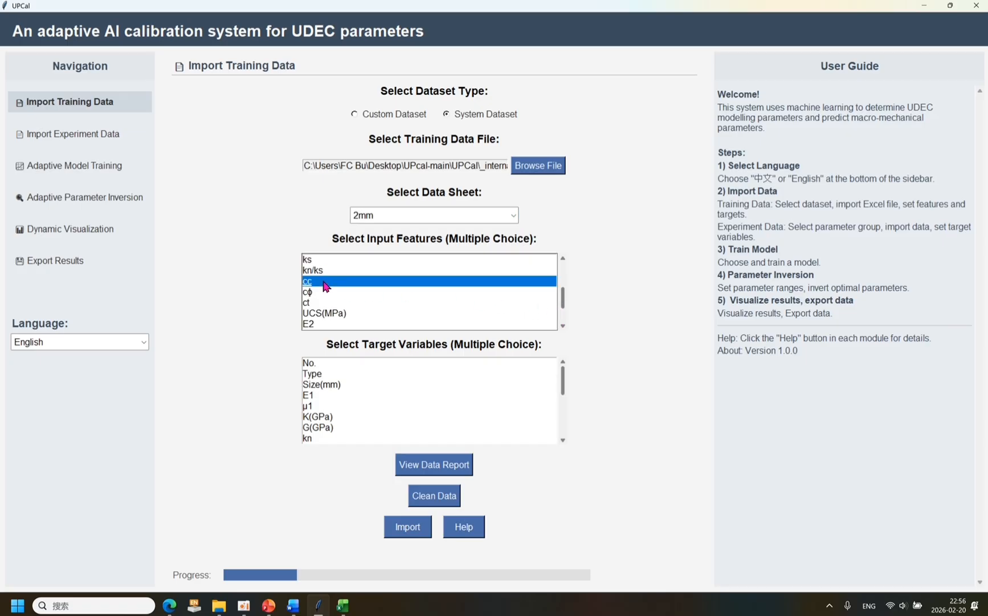
click(329, 292)
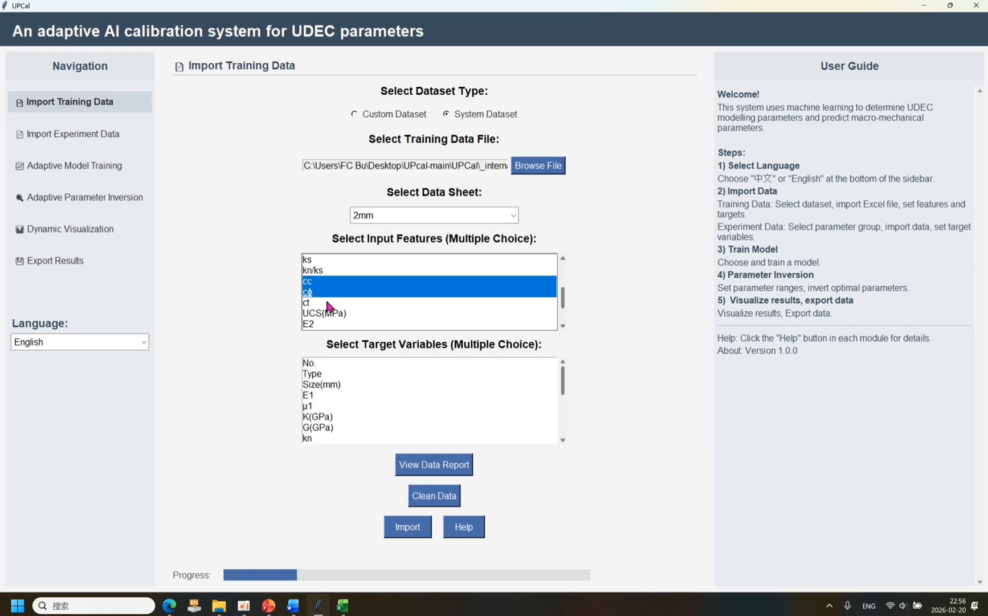
click(328, 303)
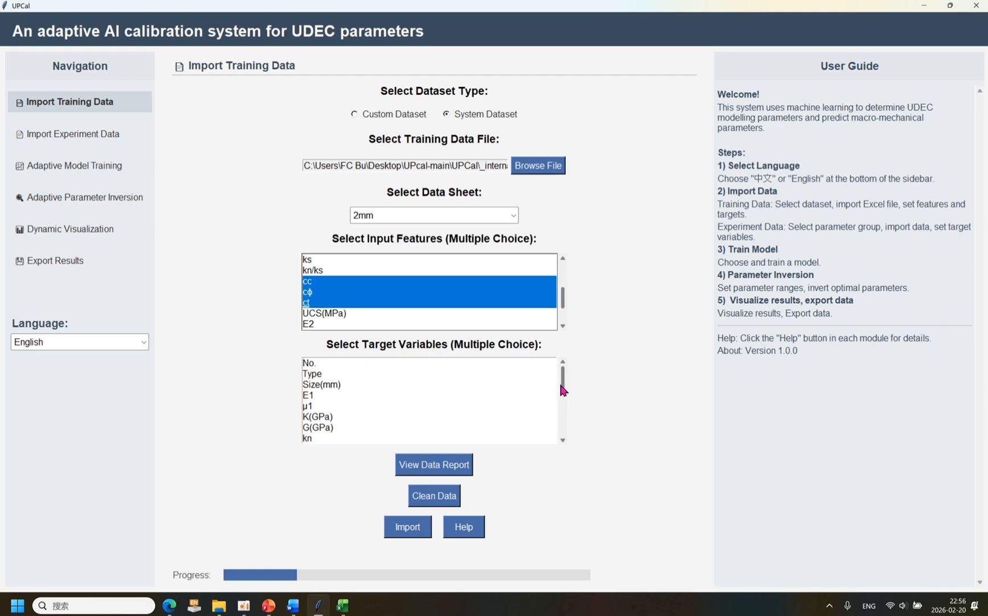
Select UCS(MPa), BTS(MPa), c(MPa) and ϕ(°) as target variables and import the training data.
drag(561, 388, 562, 429)
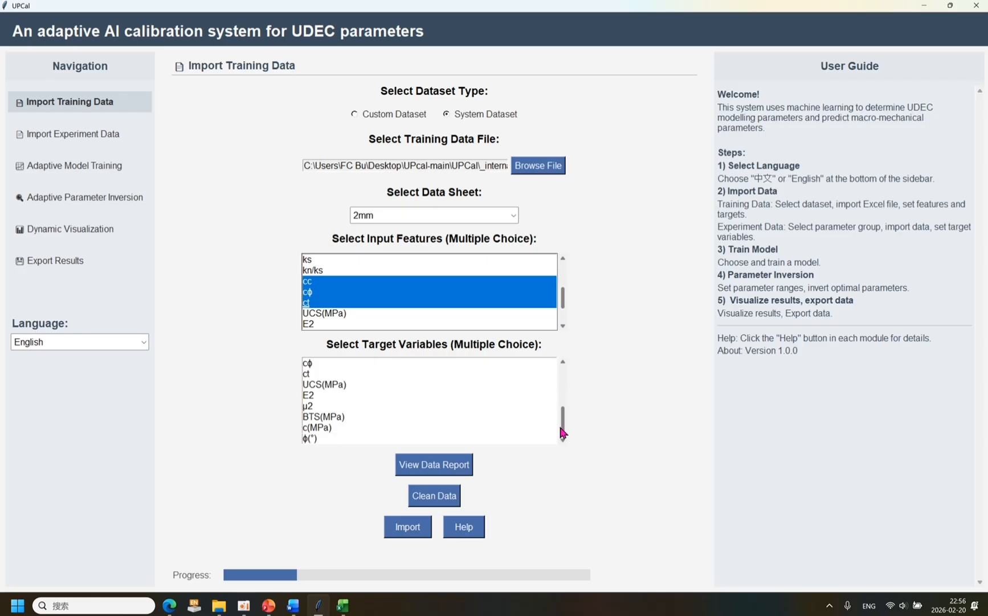
click(412, 385)
click(338, 420)
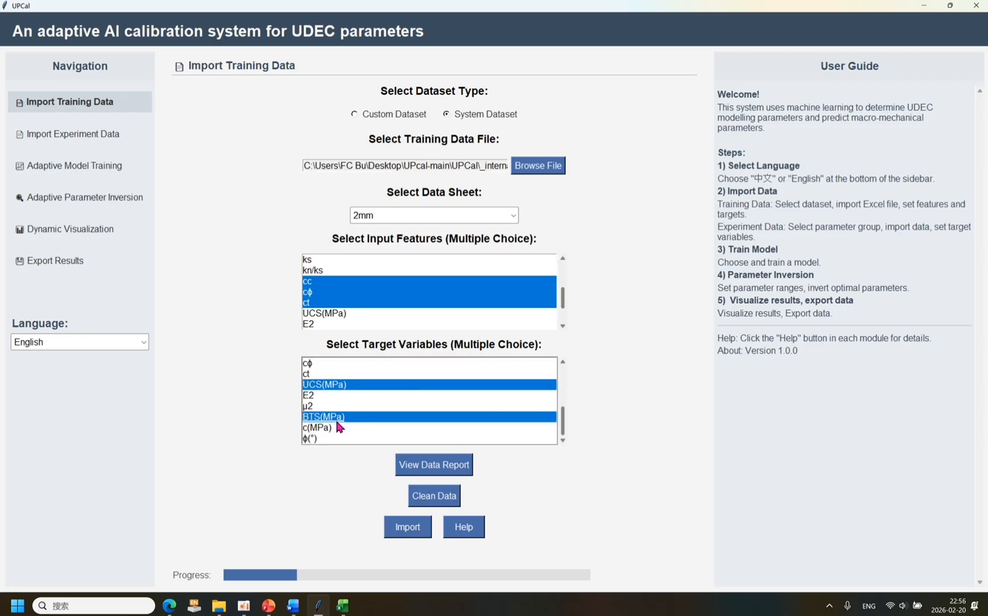
click(337, 426)
click(339, 438)
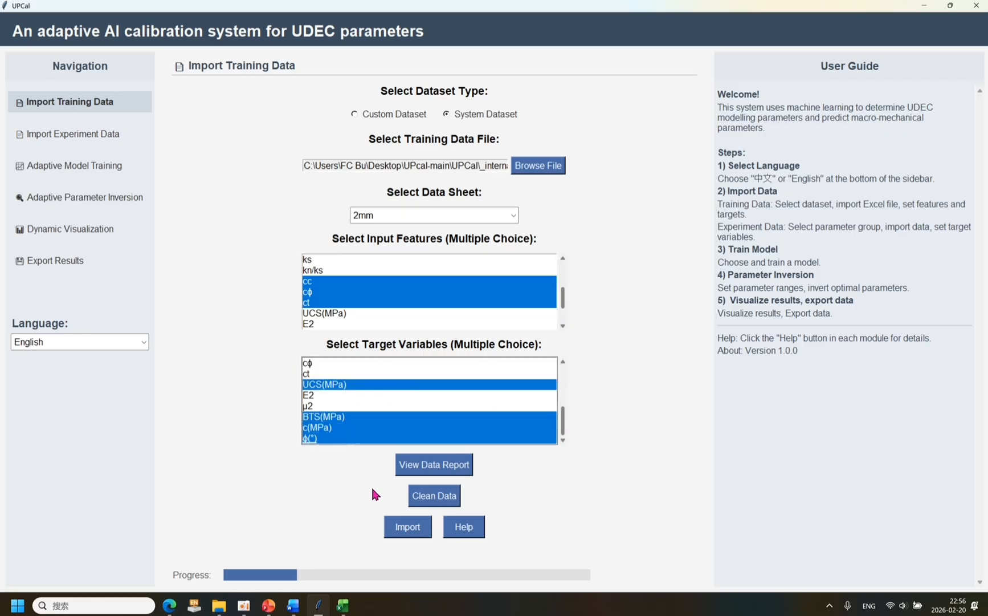
click(401, 529)
click(494, 346)
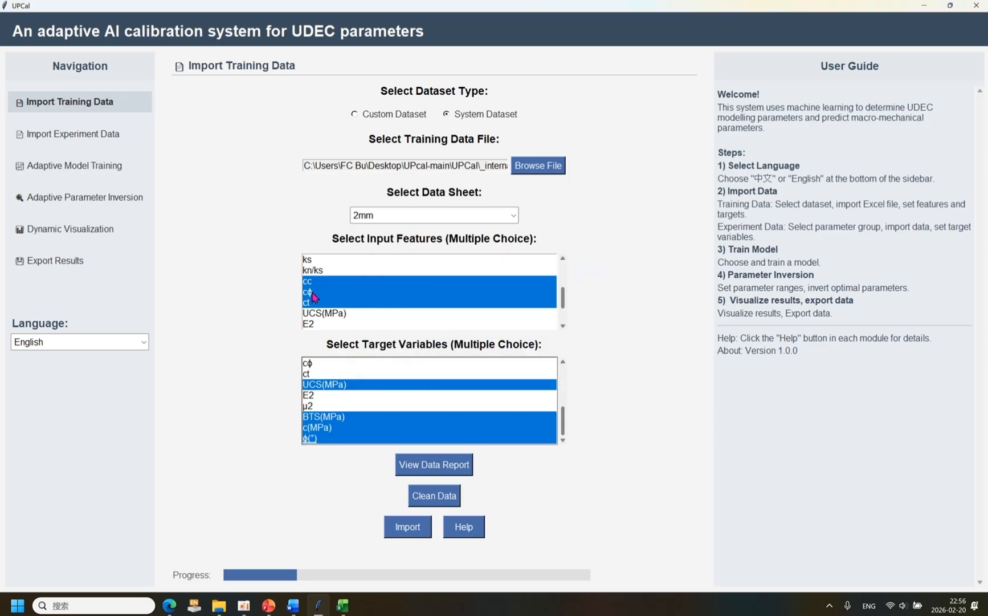
Import the experiment data with the six-parameter UCS, BTS, c, ϕ group and the matching four target variables.
click(77, 138)
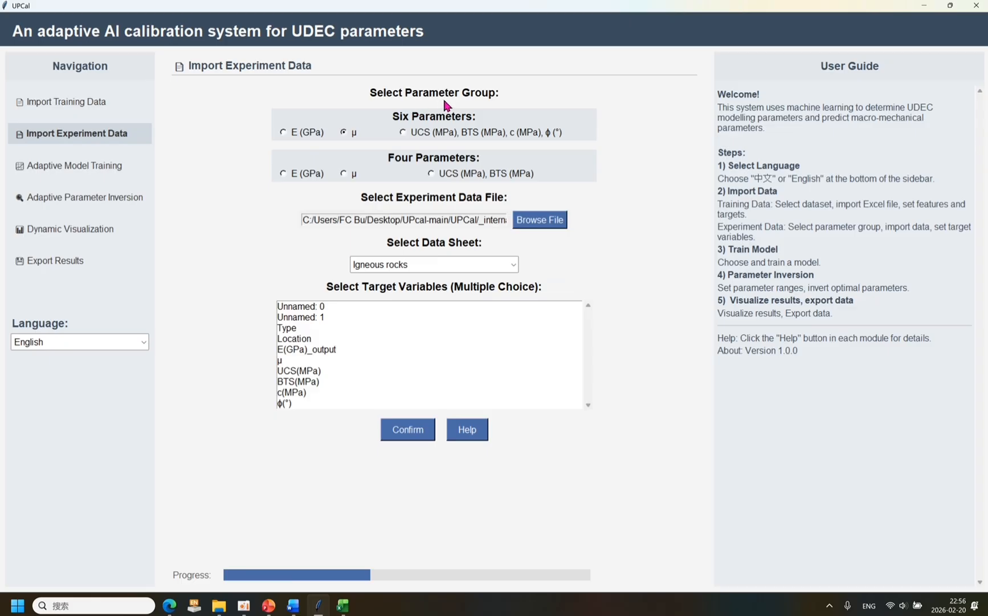
click(405, 128)
click(309, 371)
click(316, 381)
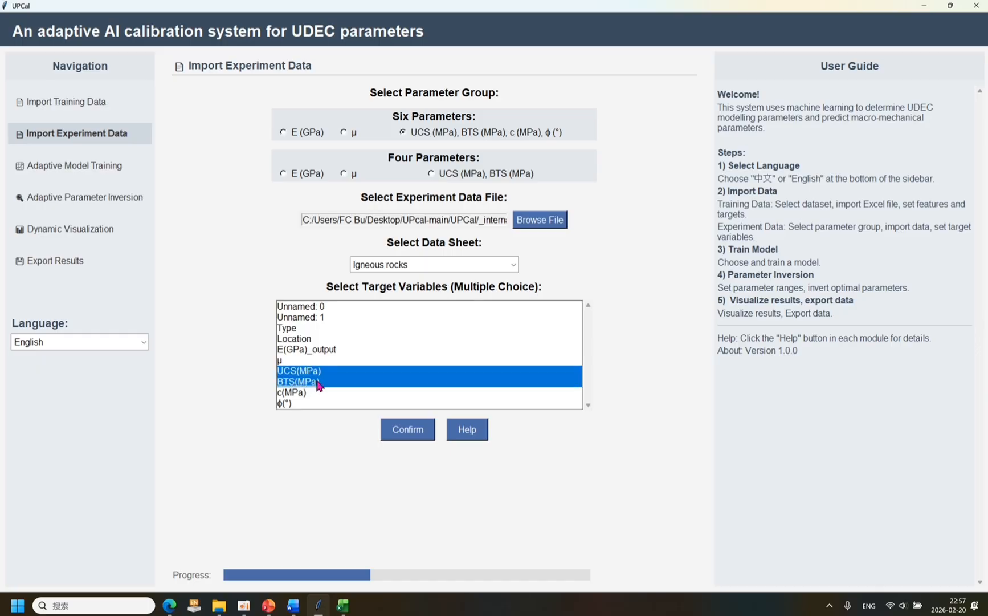
click(317, 393)
click(318, 403)
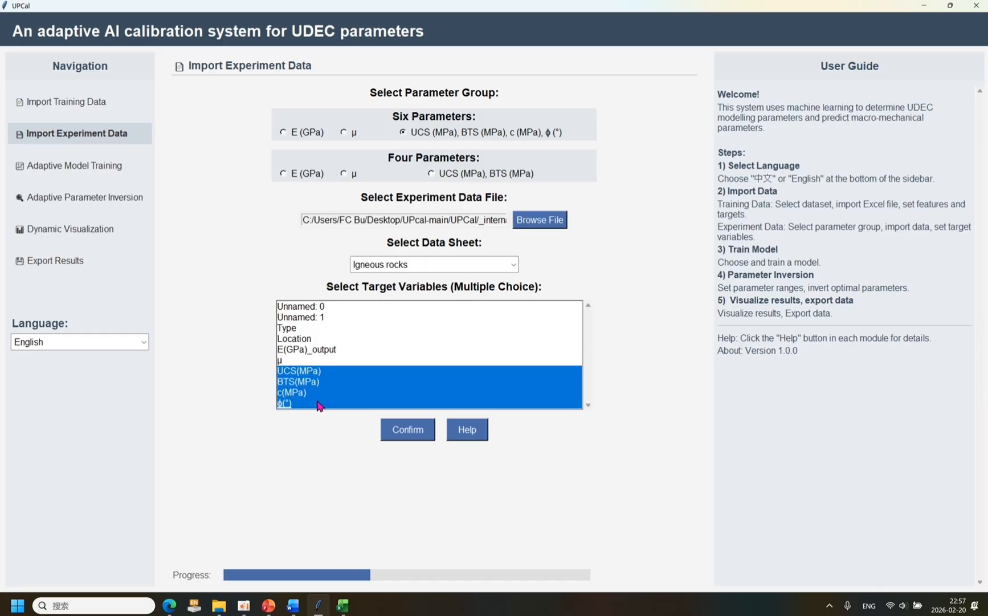
click(394, 436)
click(512, 342)
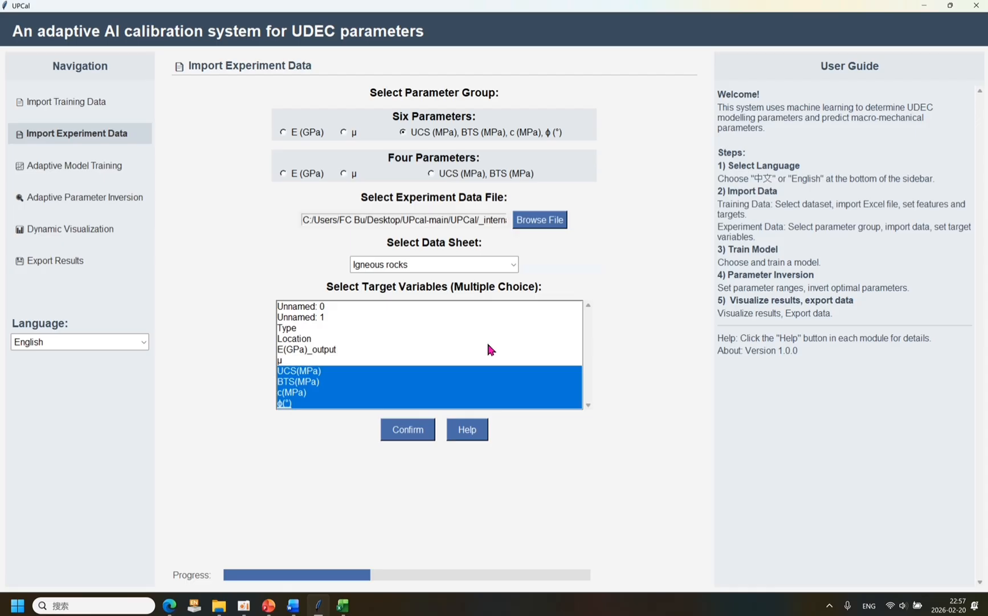
Train the Deep Neural Network (DNN) model on the imported strength data and close the training report.
click(63, 166)
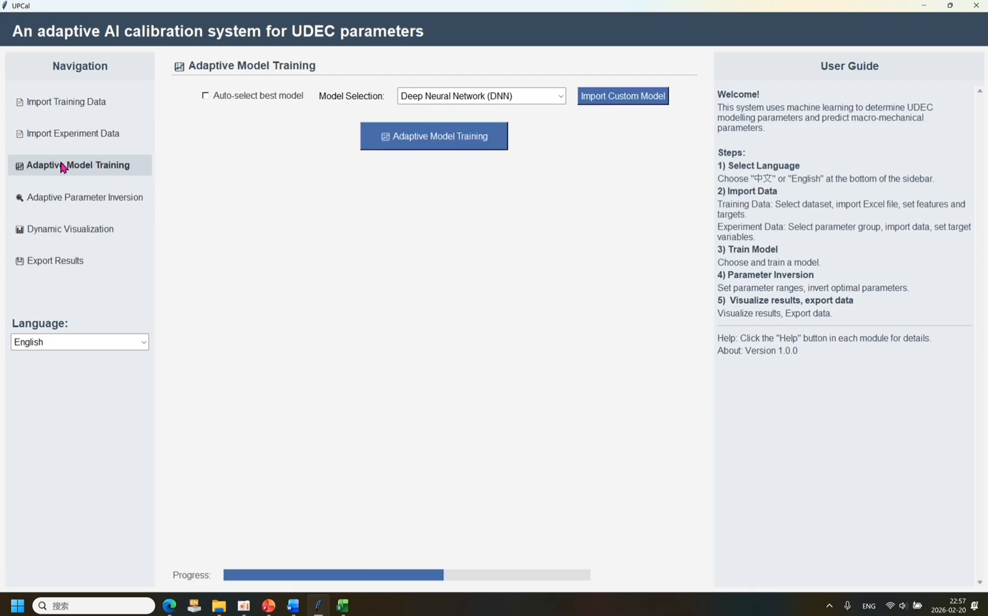
click(418, 140)
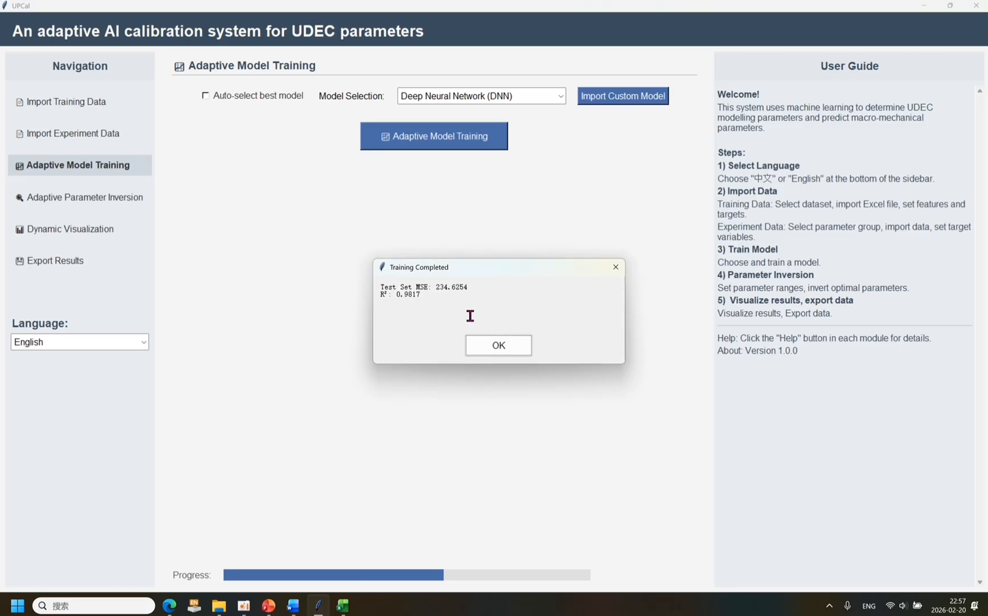
click(497, 345)
Set the number of hypothetical input parameters to 3 for the inversion and widen the ranges dialog to show the step sizes.
click(133, 201)
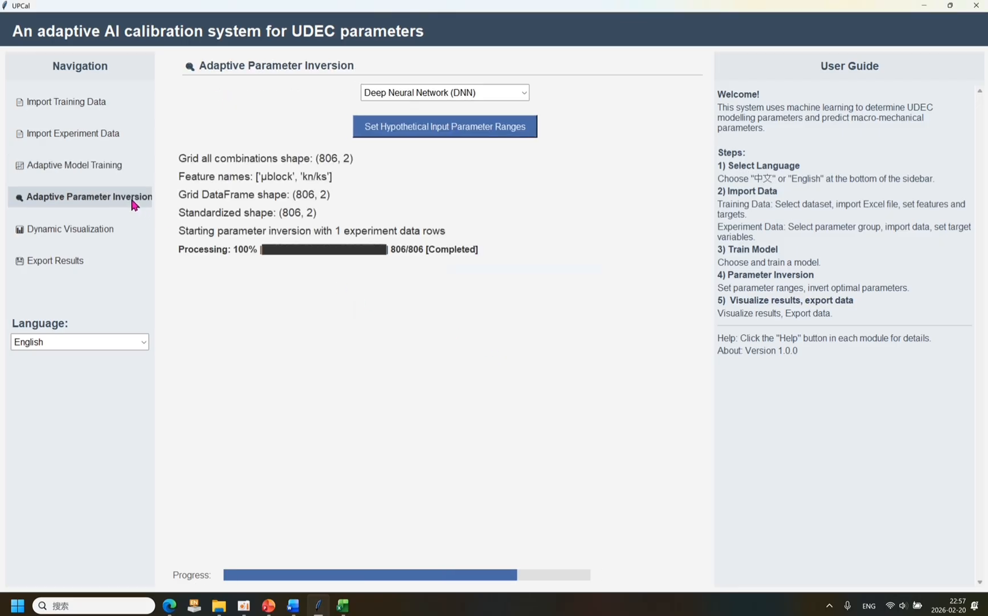
click(419, 130)
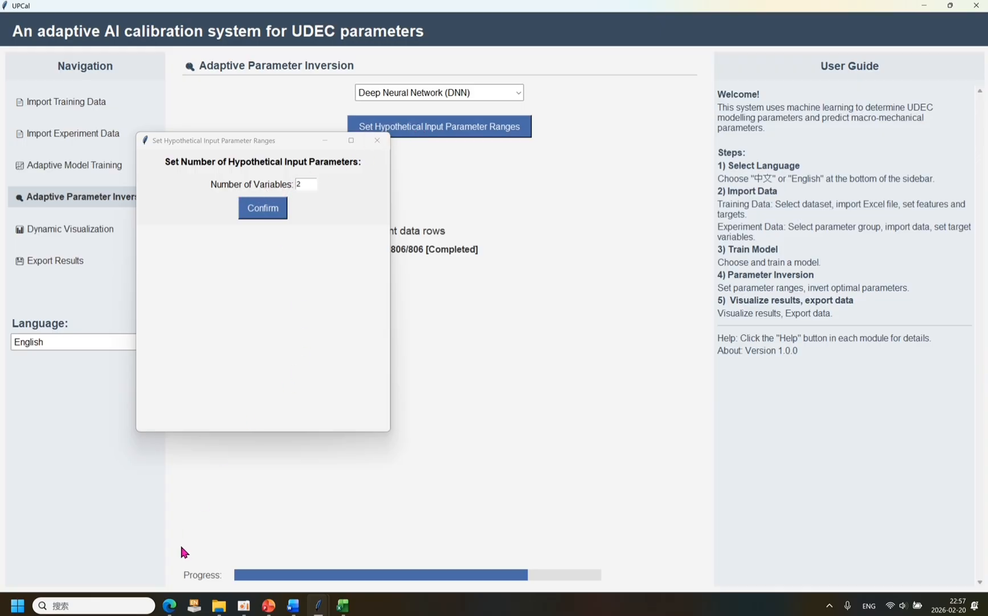
click(169, 604)
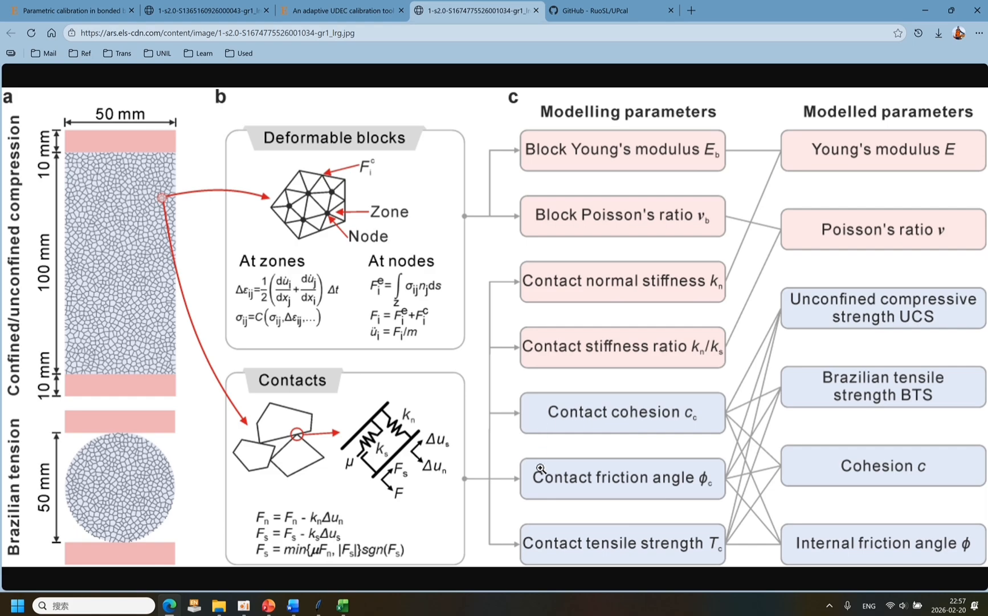
click(170, 608)
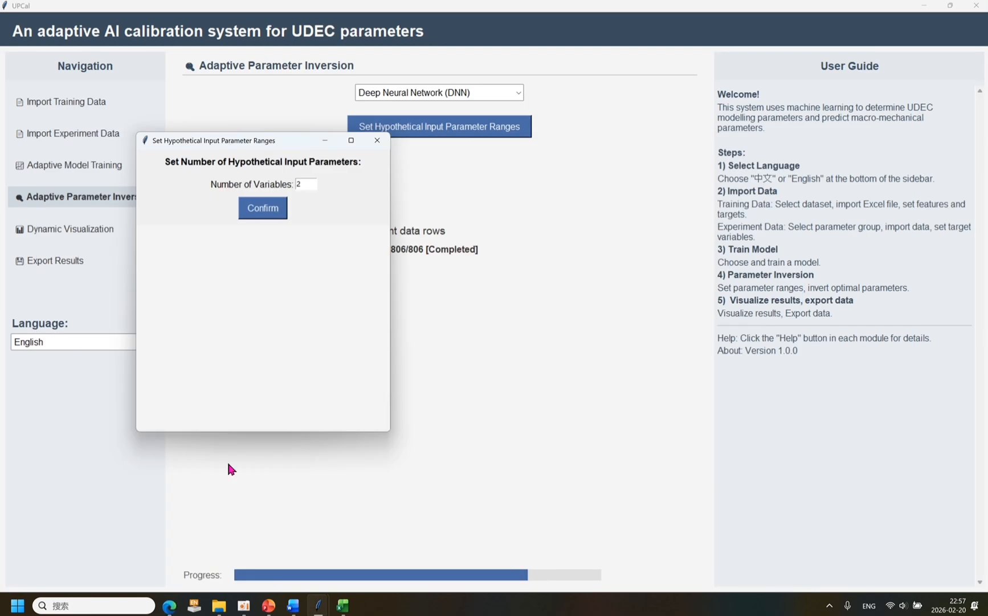
click(302, 184)
key(BackSpace)
text(3)
click(267, 209)
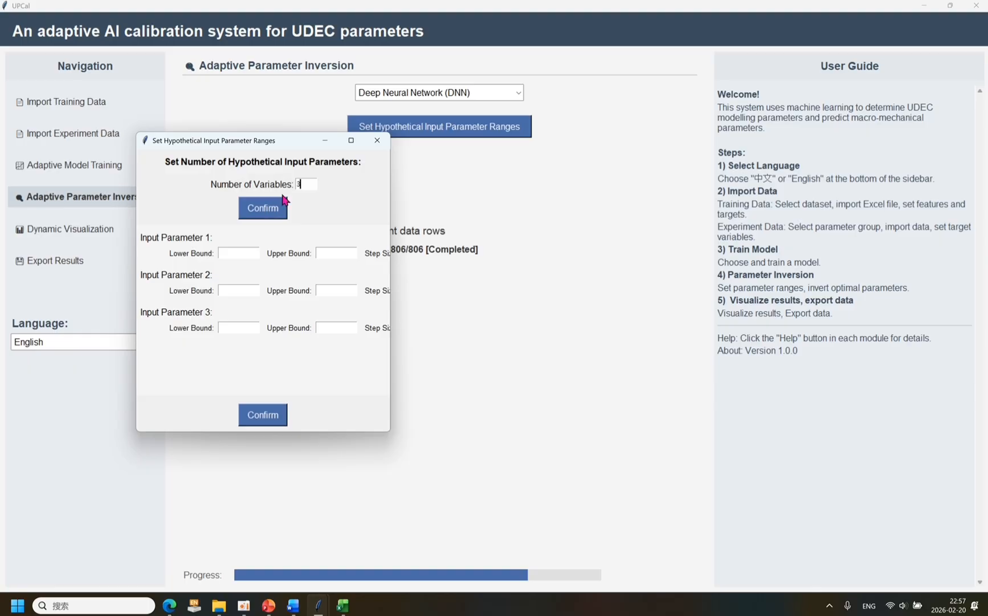
drag(391, 193, 456, 193)
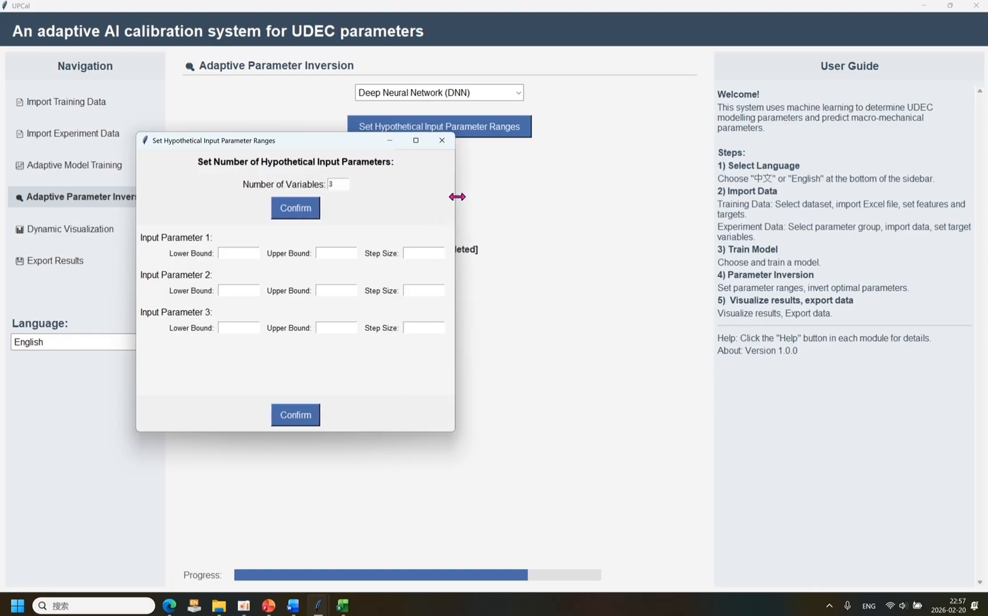
Switch to the browser, show the article's Table 1 and place the parameter ranges dialog below its strength-determining rows.
click(171, 605)
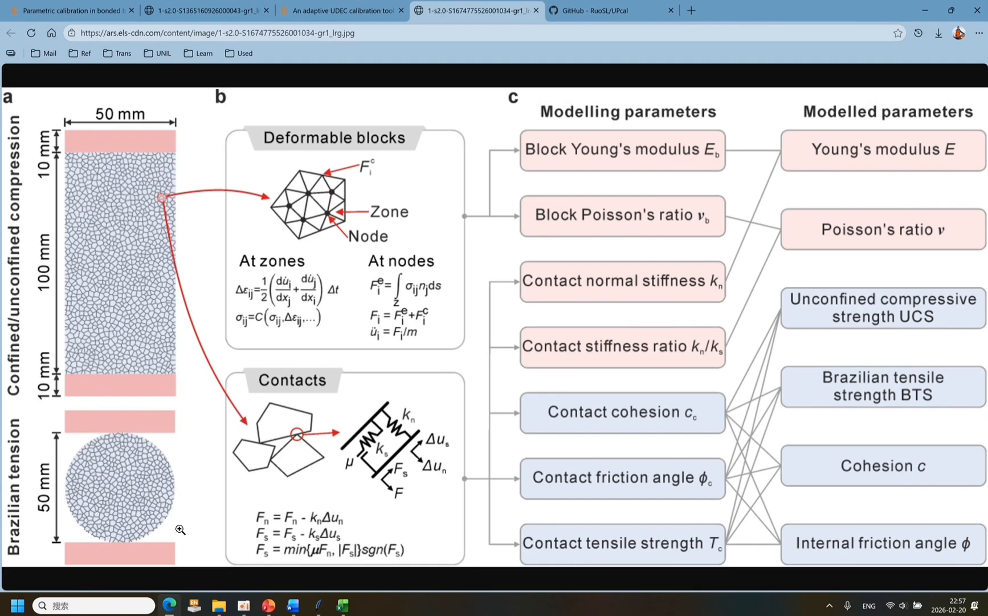
click(82, 12)
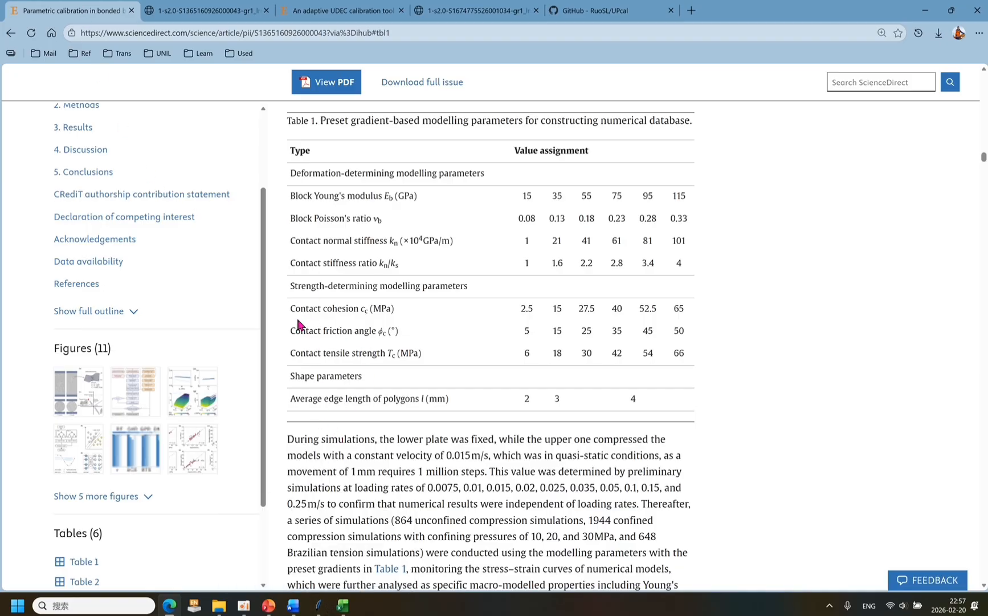
mouse_move(320, 606)
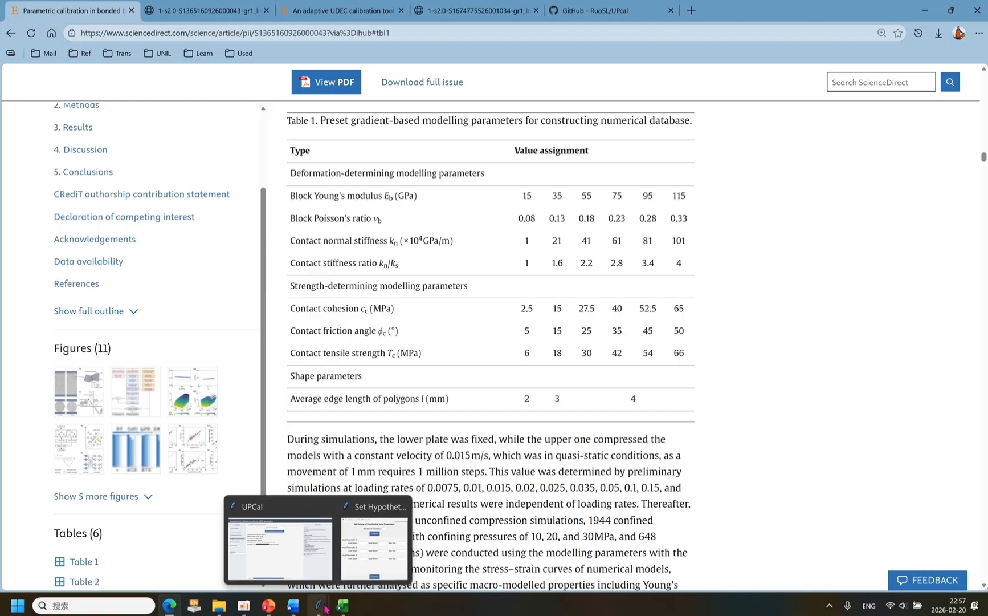
click(397, 553)
drag(327, 144, 416, 380)
Set the inversion ranges to 2–65 for parameter 1, 5–50 for parameter 2 and 6–66 for parameter 3, each with step size 1.
click(344, 490)
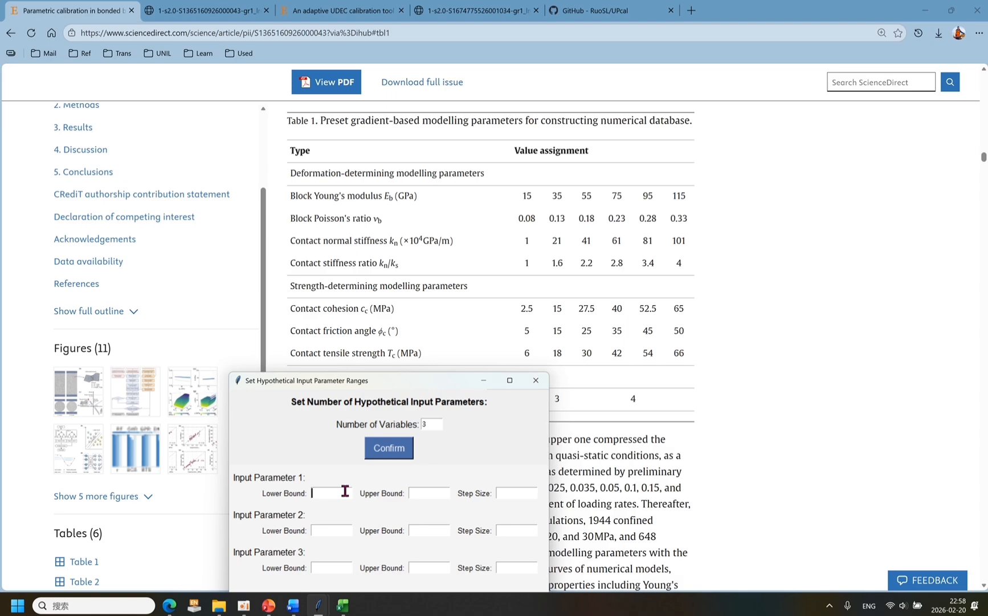
text(2)
key(Tab)
text(65)
key(Tab)
text(1)
text(5)
text(50)
key(Tab)
text(1)
key(Tab)
text(61)
Confirm the three parameter ranges, run the DNN parameter inversion and dismiss its completion message.
drag(389, 381, 238, 171)
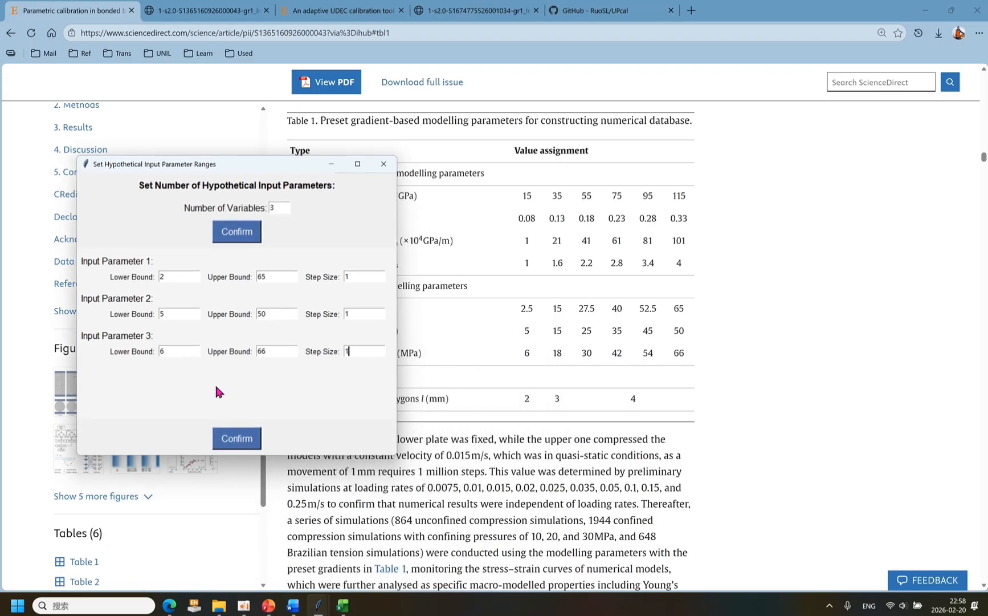
click(236, 438)
click(503, 350)
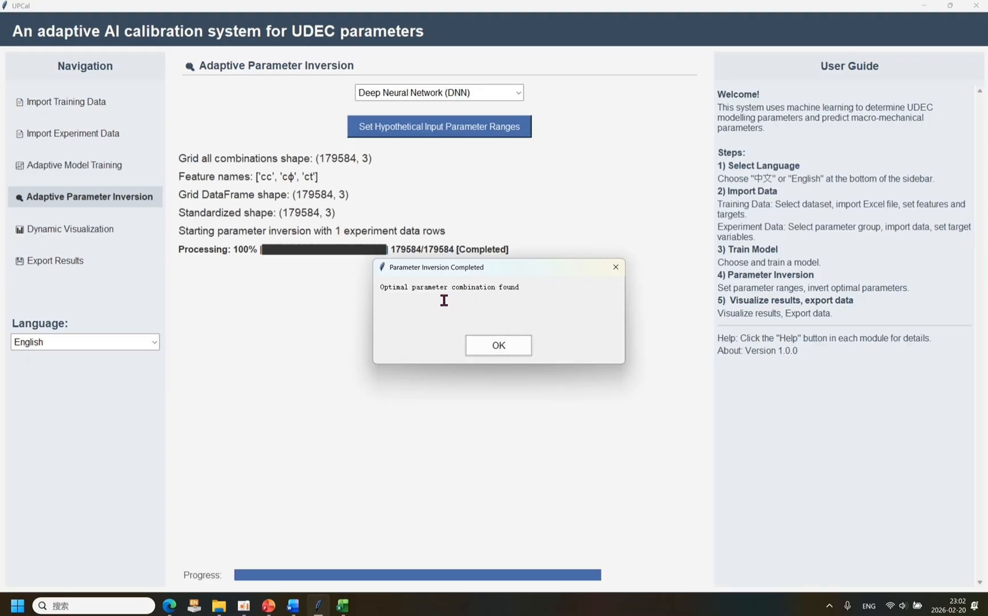
click(475, 344)
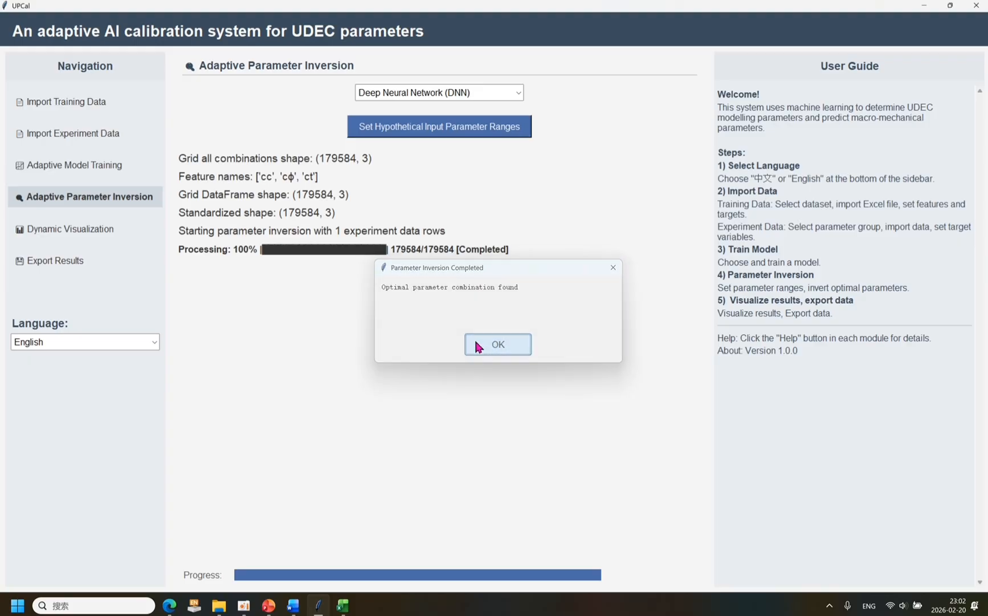
Export the best parameter combination to an Excel file named strength in the _internal folder.
click(94, 263)
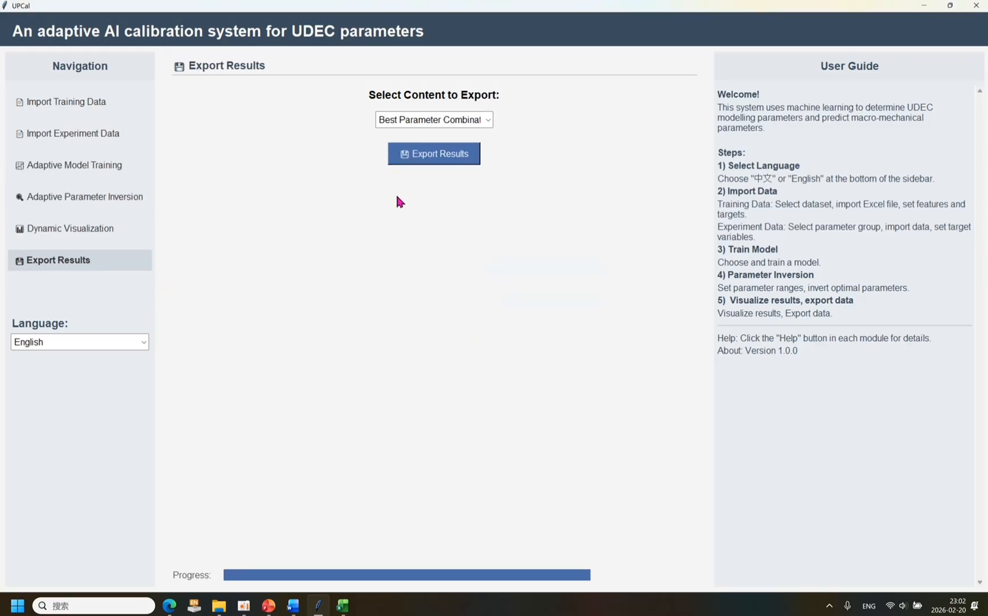
click(445, 155)
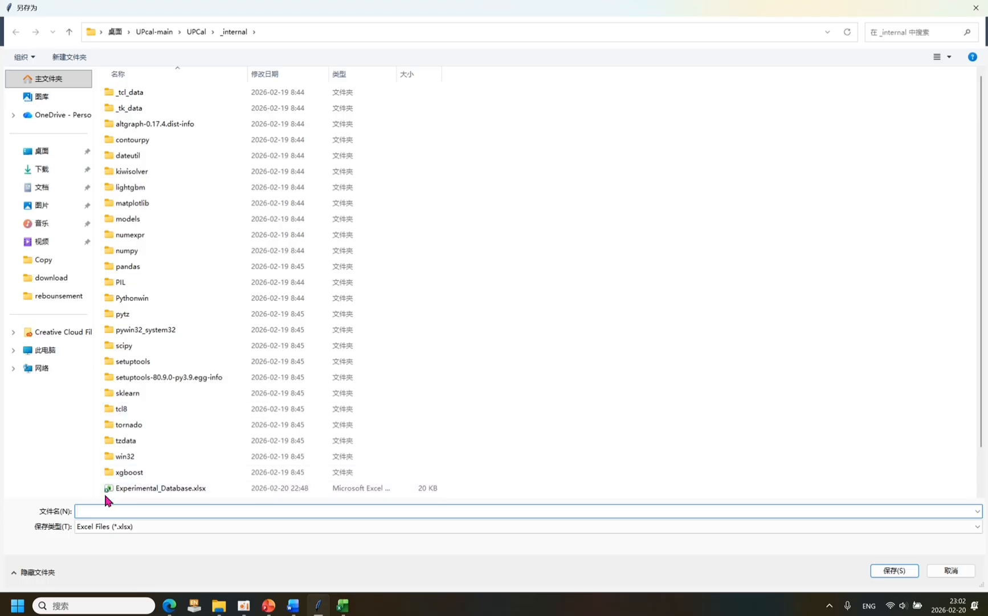
text(strength)
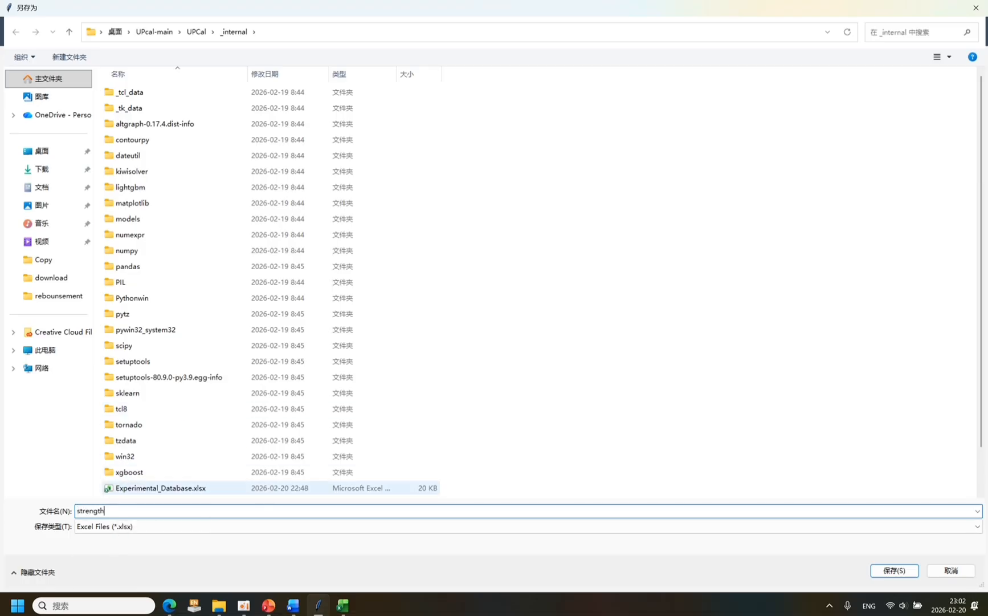
key(Return)
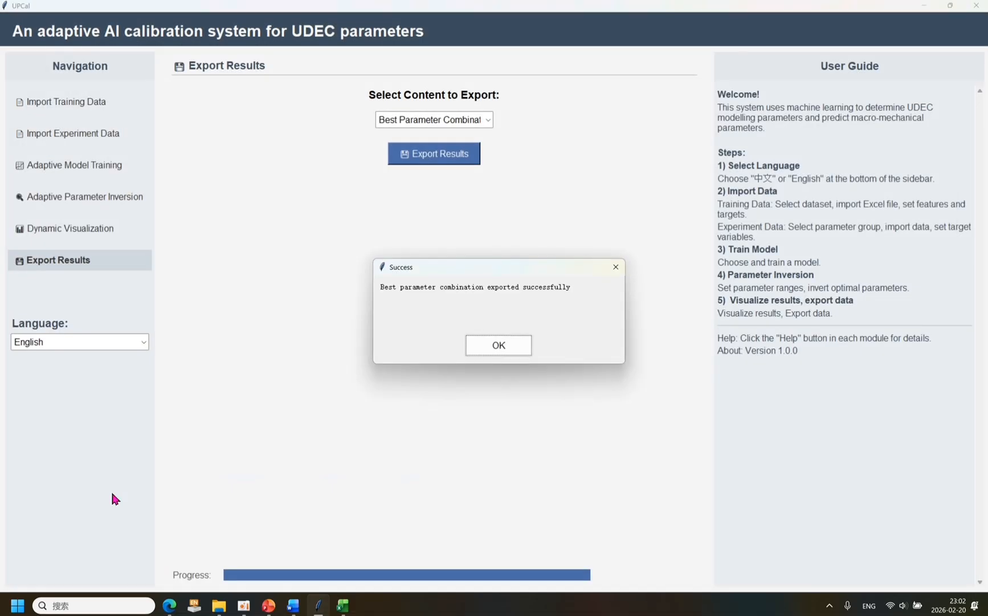
click(506, 348)
Open strength.xlsx from the _internal folder in Excel, enlarge it and widen column A to show the full grid_inputs values.
click(219, 605)
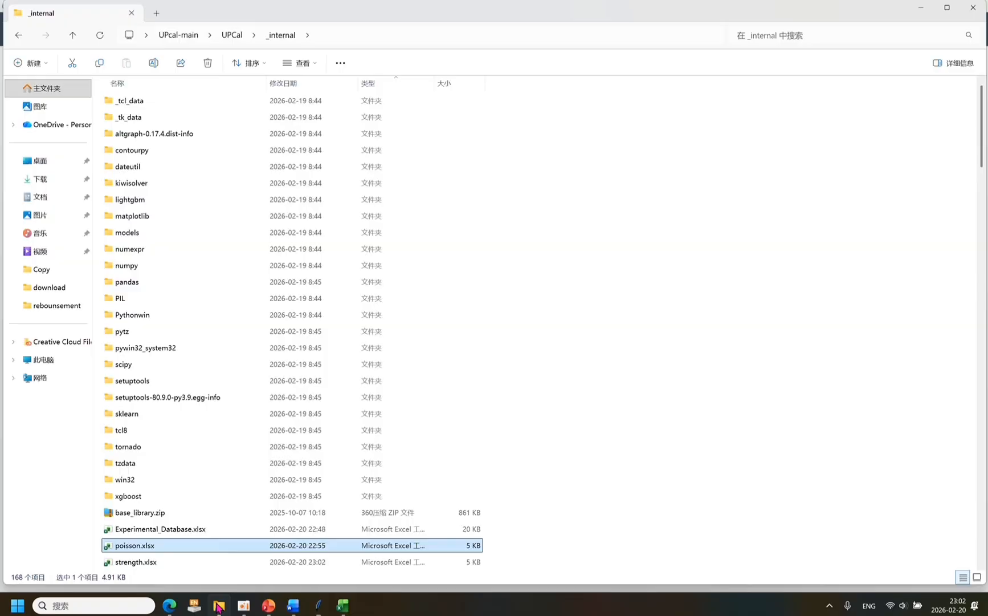
double_click(190, 561)
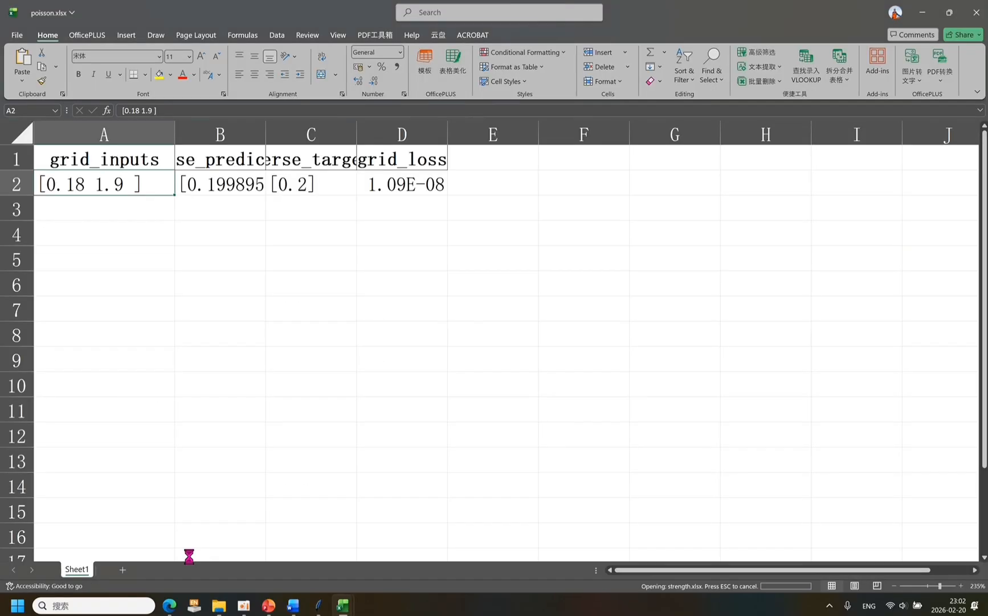
click(38, 148)
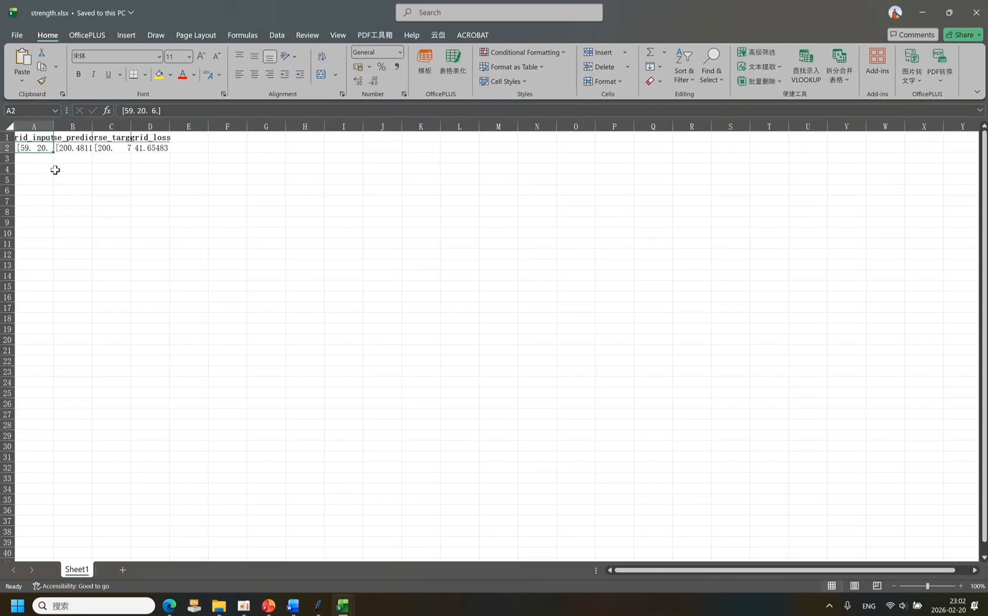
scroll(53, 167, up, 9)
drag(124, 138, 225, 149)
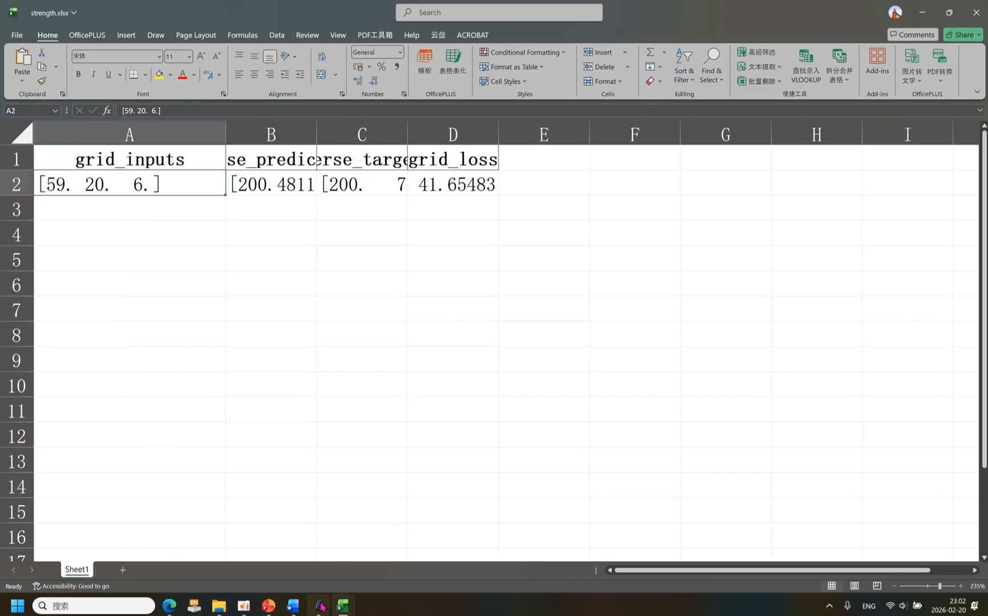
In UDECparameters.docx, placed beside the spreadsheet, enter contact cohesion 59, contact friction angle 20 and contact tensile strength 6.
click(295, 606)
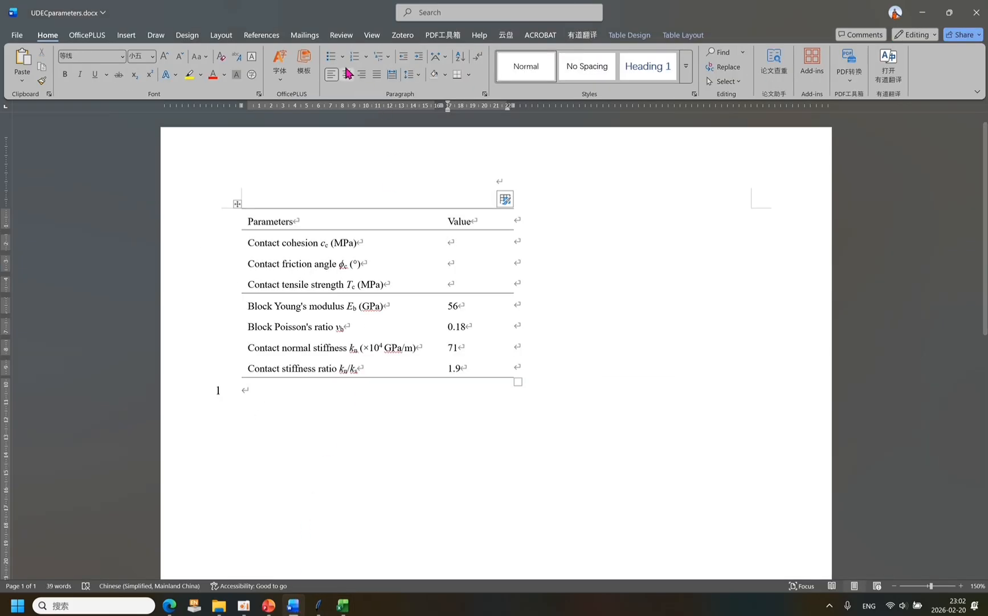
drag(564, 16, 563, 100)
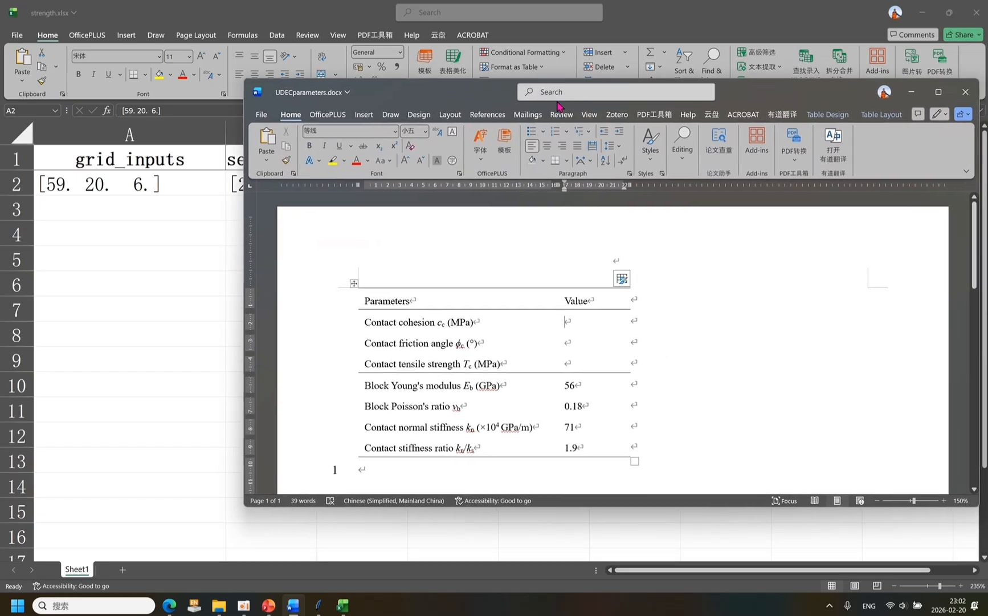
click(580, 325)
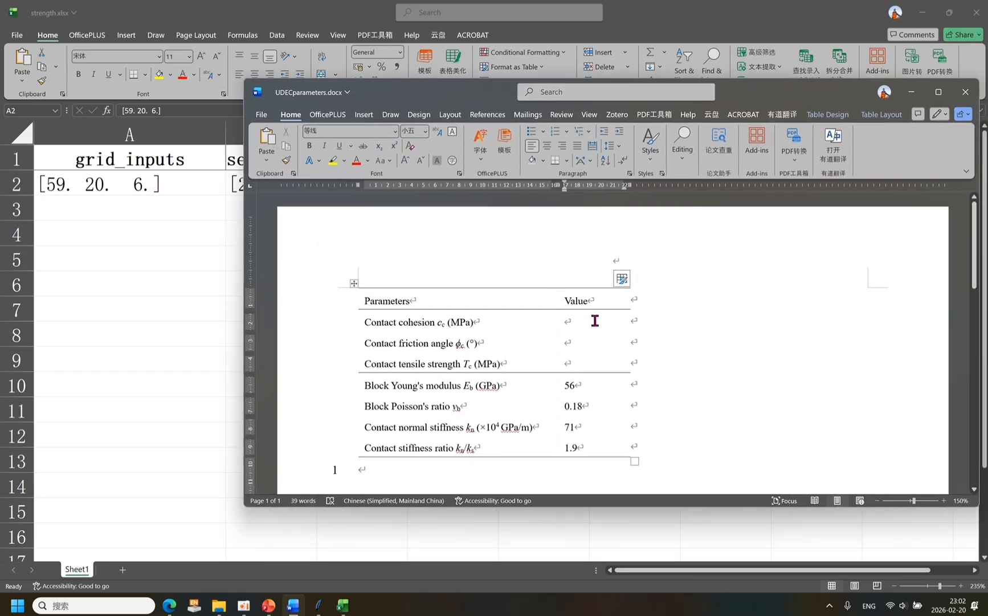
text(59)
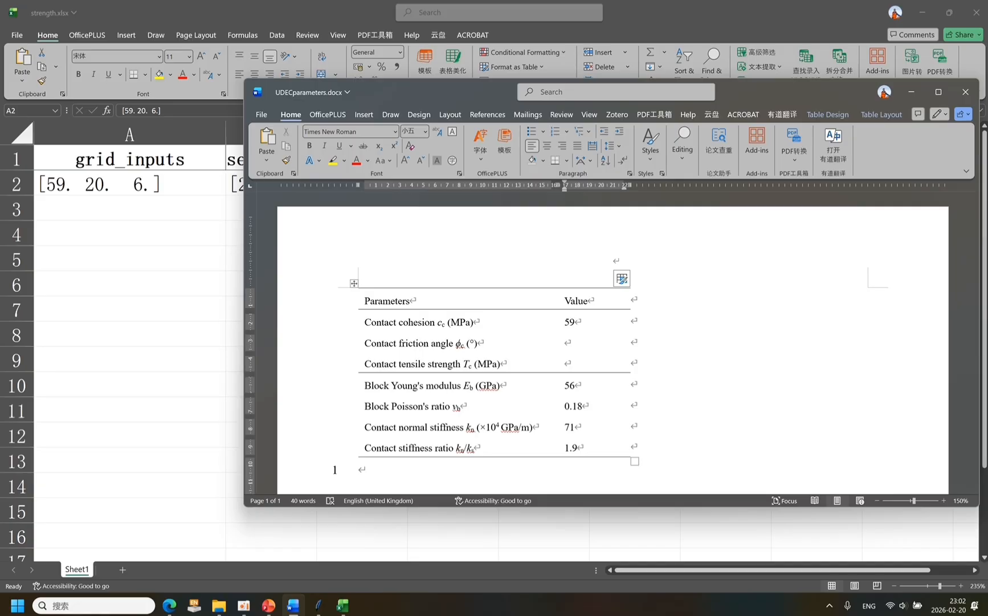
key(Down)
text(20)
key(Down)
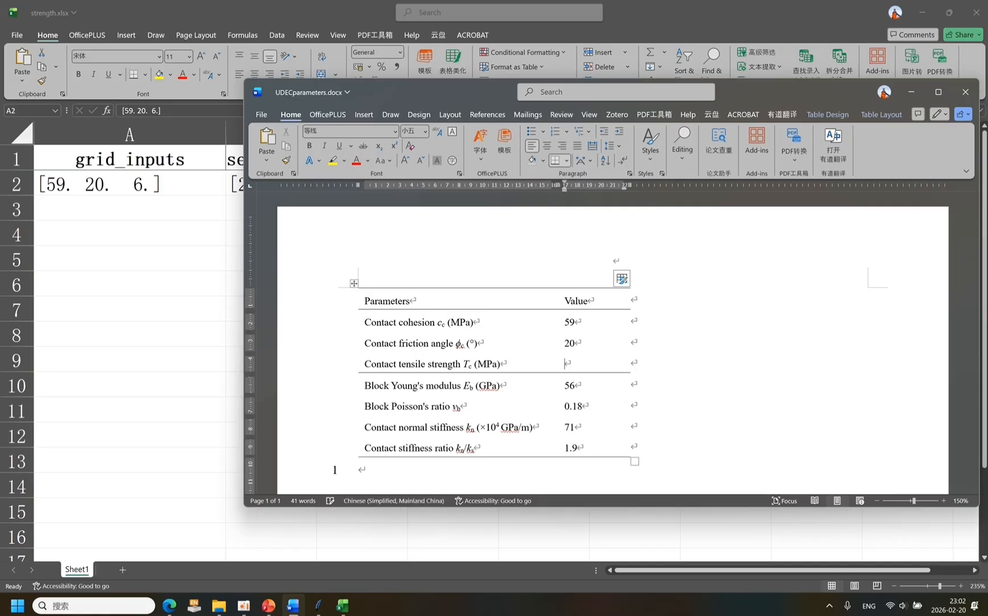
text(6)
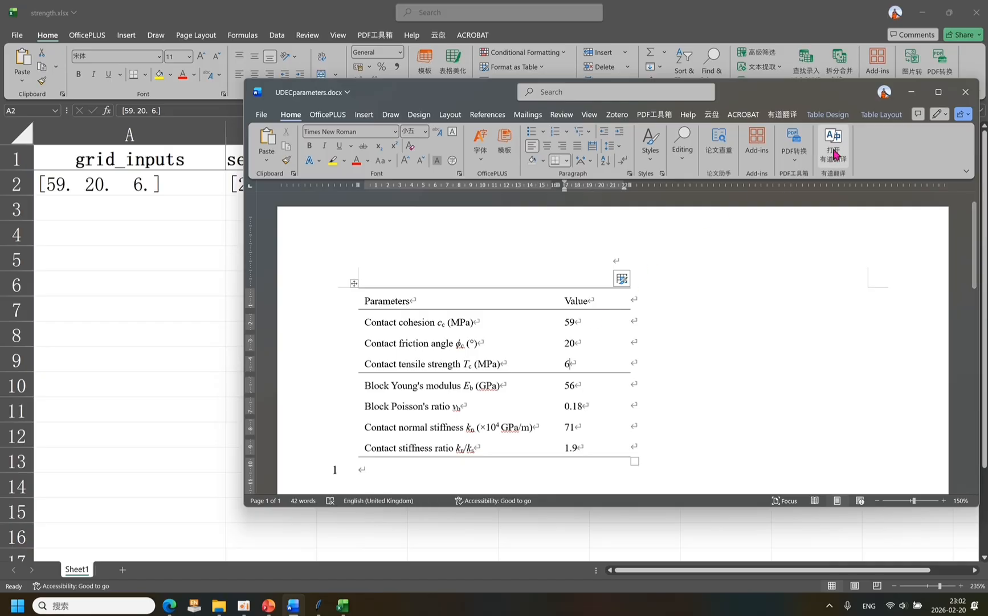
Maximize UDECparameters.docx and examine the parameter table, highlighting the parameter names and the whole table.
click(938, 92)
scroll(300, 338, up, 2)
scroll(299, 339, up, 8)
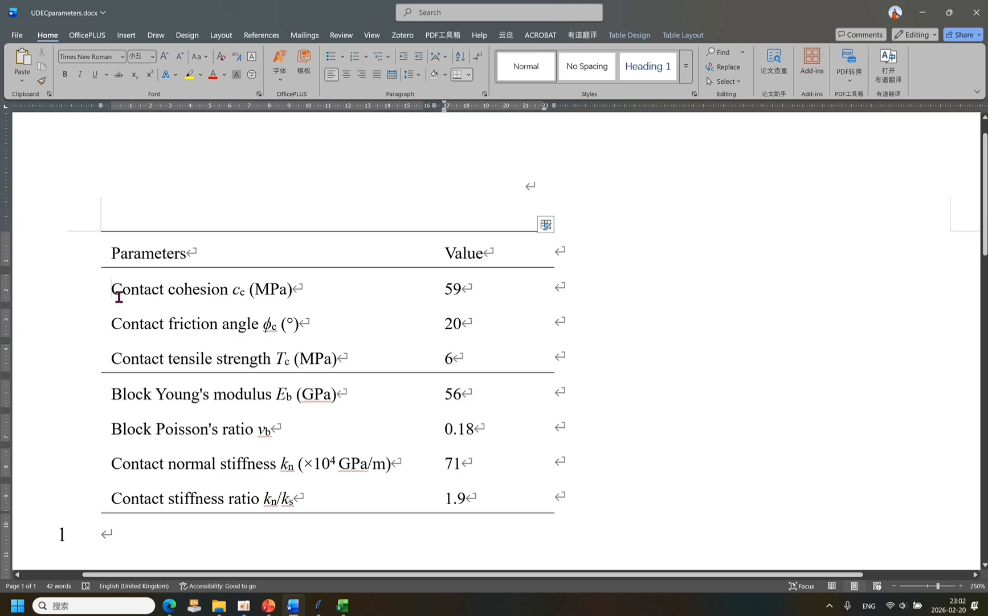
drag(117, 289, 331, 504)
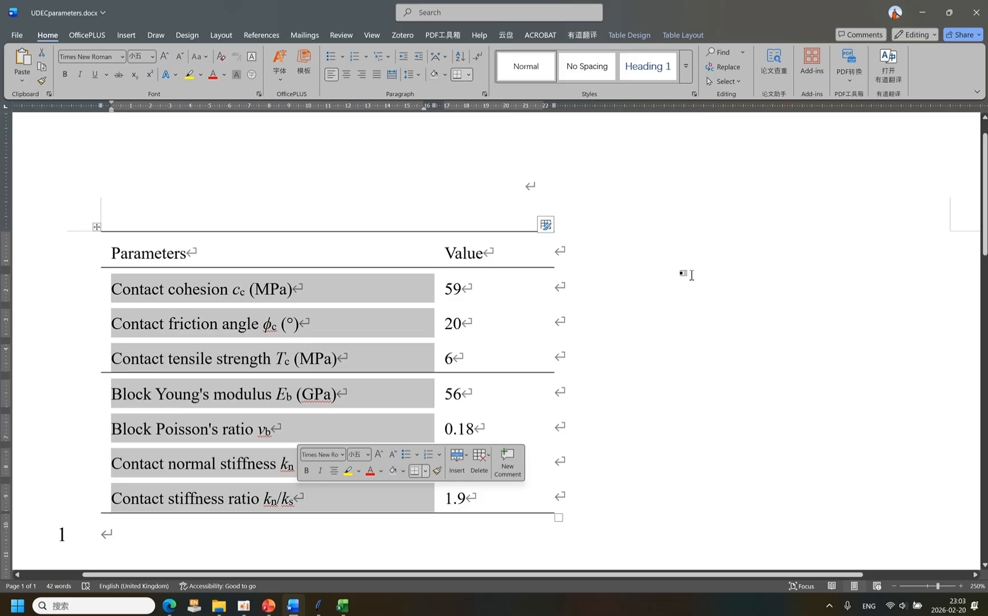
click(684, 269)
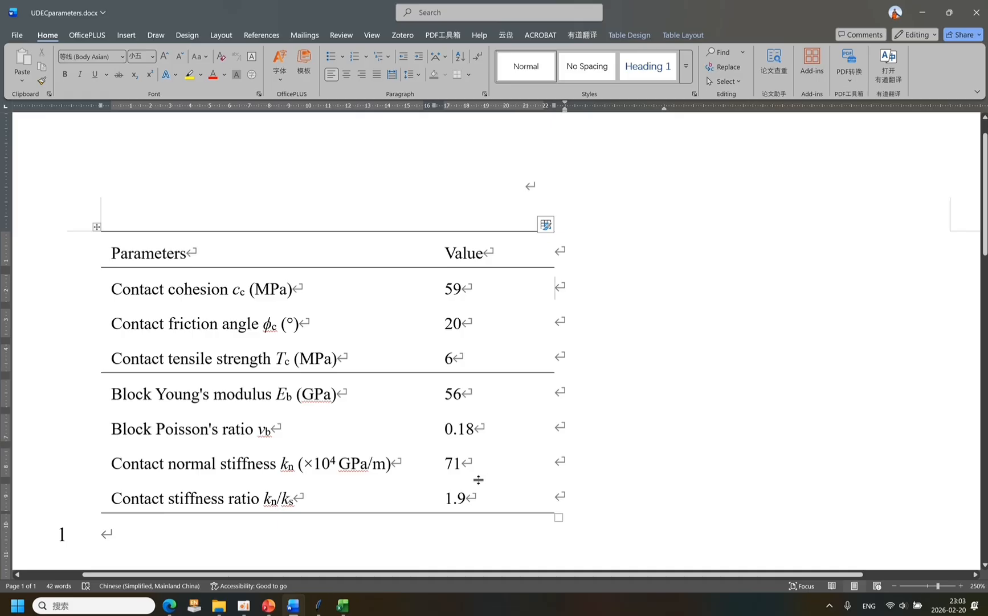
click(96, 228)
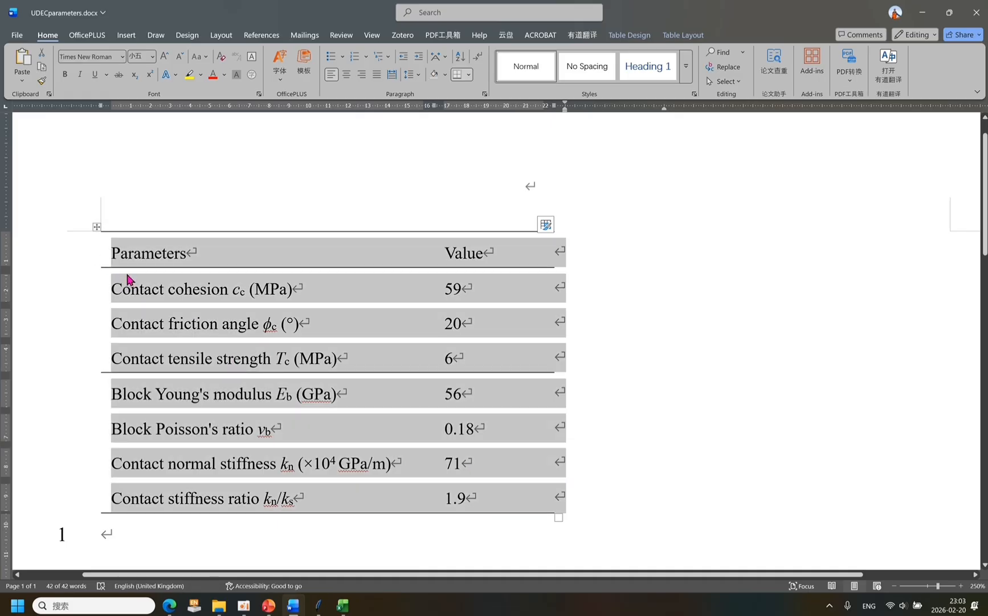